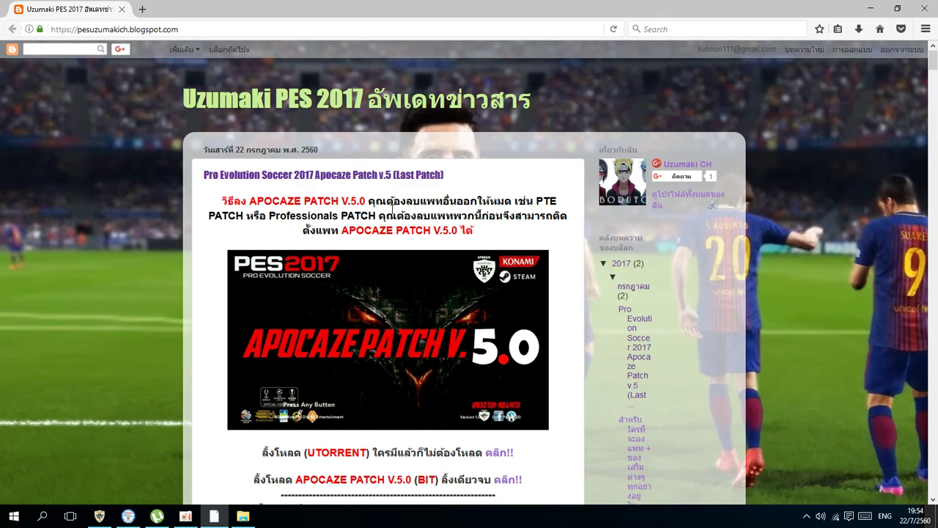
Step: Shrink the browser window to expose the desktop and open the file location of the PES2017 shortcut
double_click(601, 7)
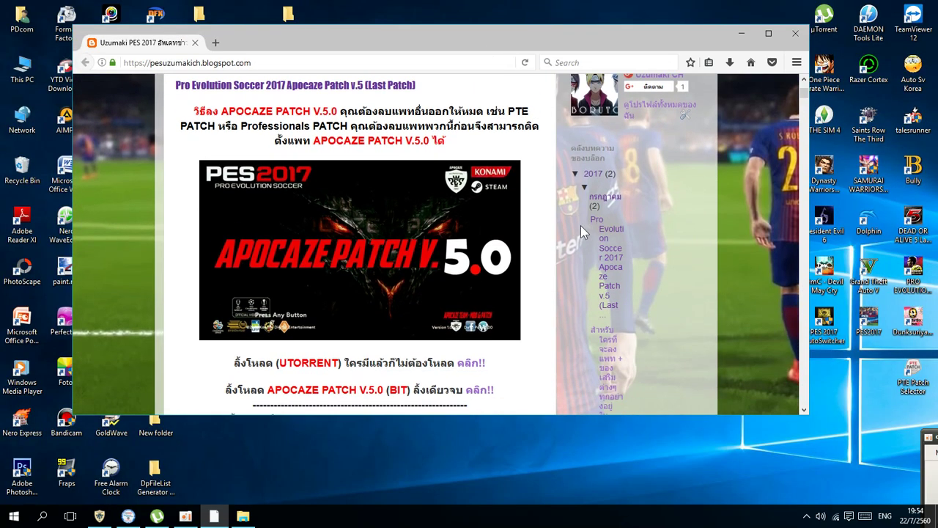
right_click(873, 322)
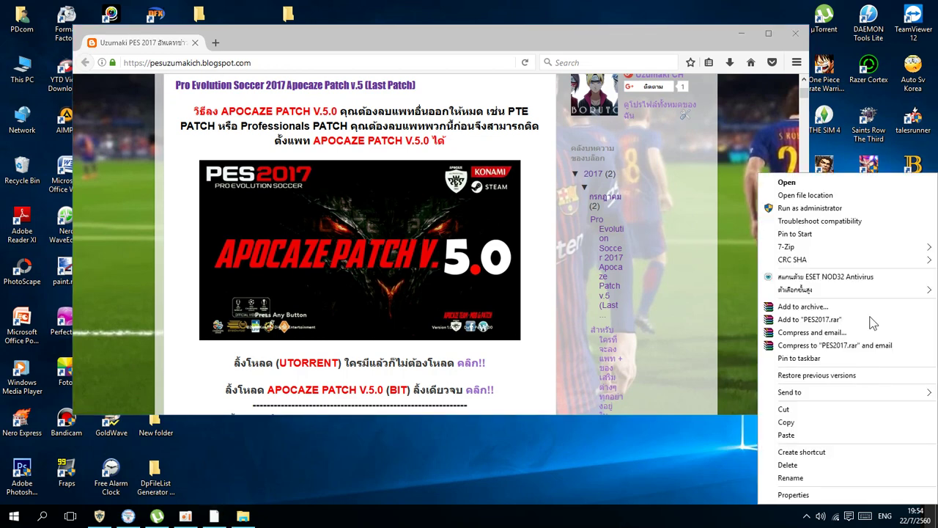
click(820, 195)
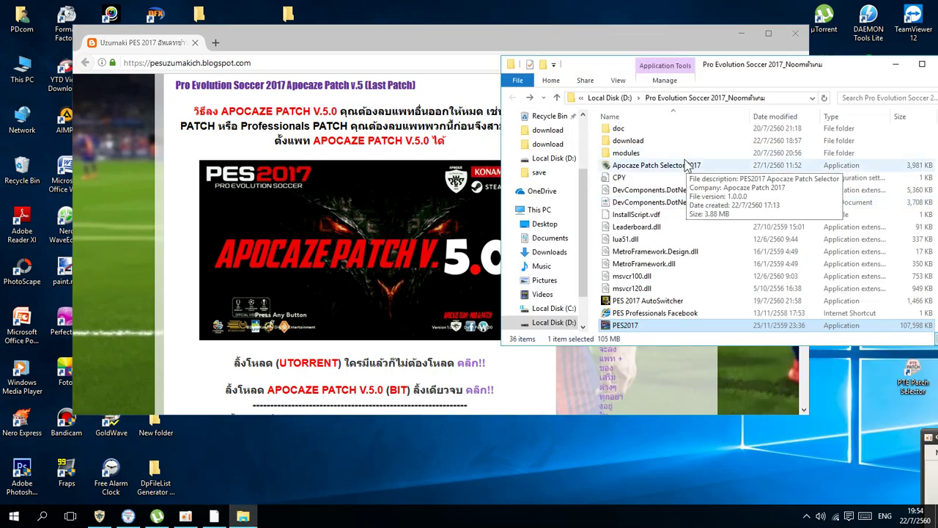
Step: Select all files in the download folder, bring up the Delete option without applying it, and return to the game's main folder
double_click(629, 140)
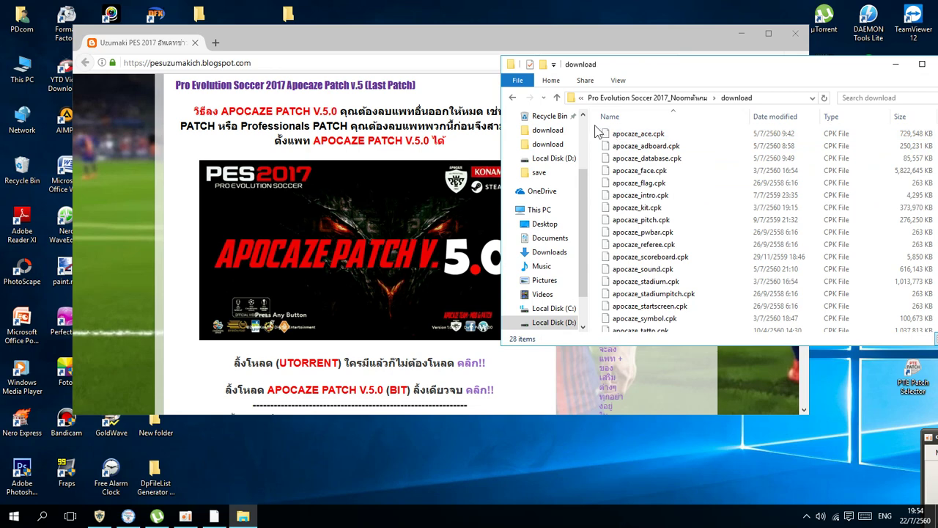
drag(597, 131, 702, 503)
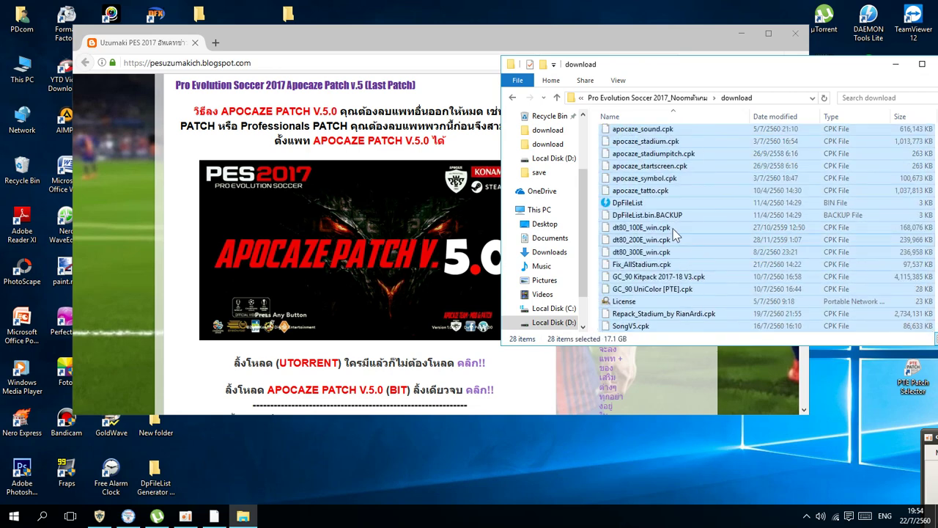
right_click(672, 228)
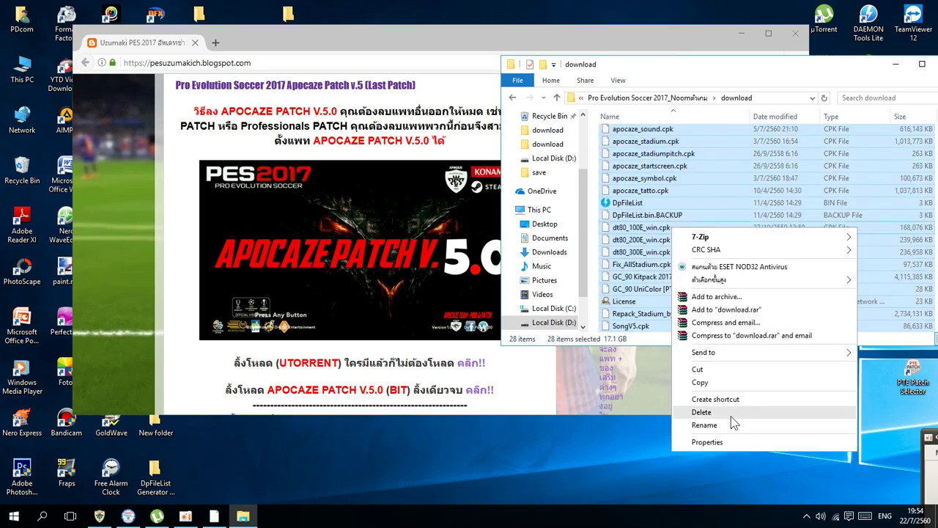
click(656, 165)
scroll(662, 179, up, 4)
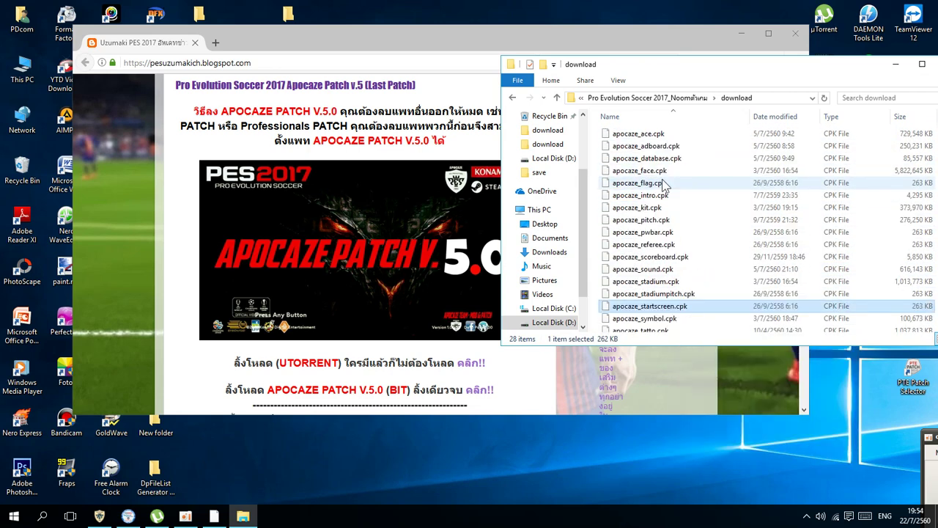
click(513, 99)
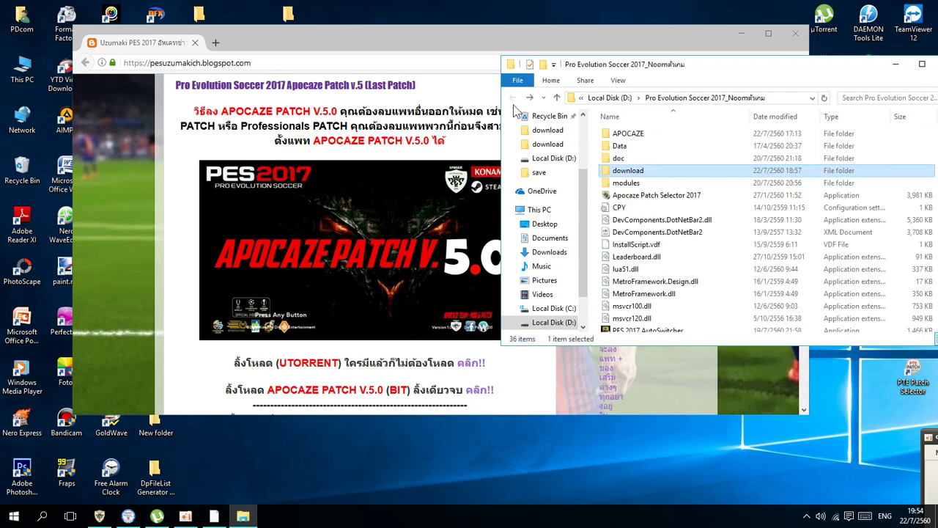
click(594, 210)
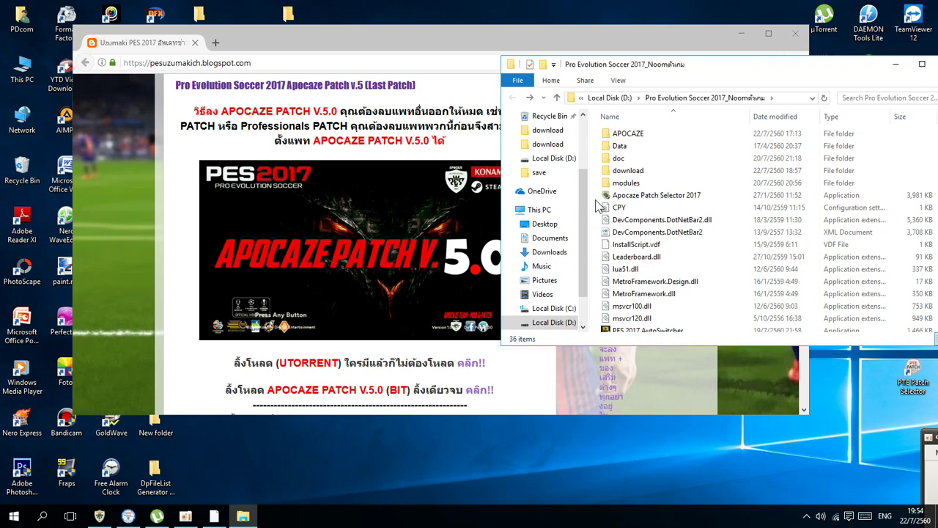
scroll(615, 234, down, 2)
scroll(630, 249, up, 2)
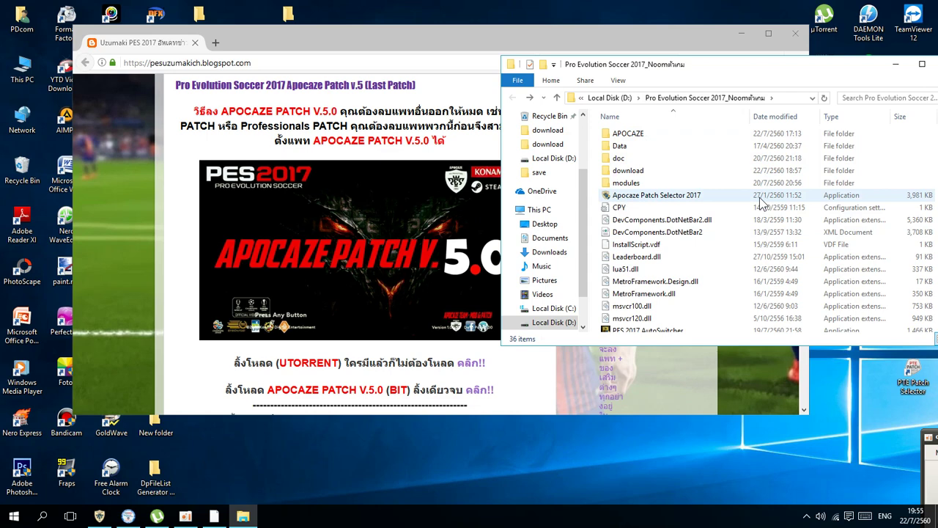
Step: Close the Pro Evolution Soccer 2017 folder window and bring the blog post's Apocaze Patch download links into view
click(421, 44)
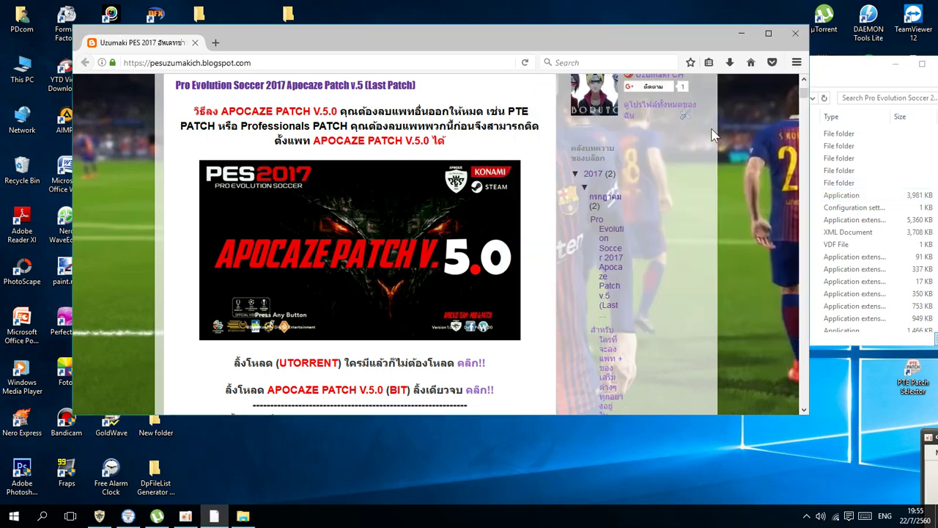
click(883, 71)
drag(883, 71, 747, 71)
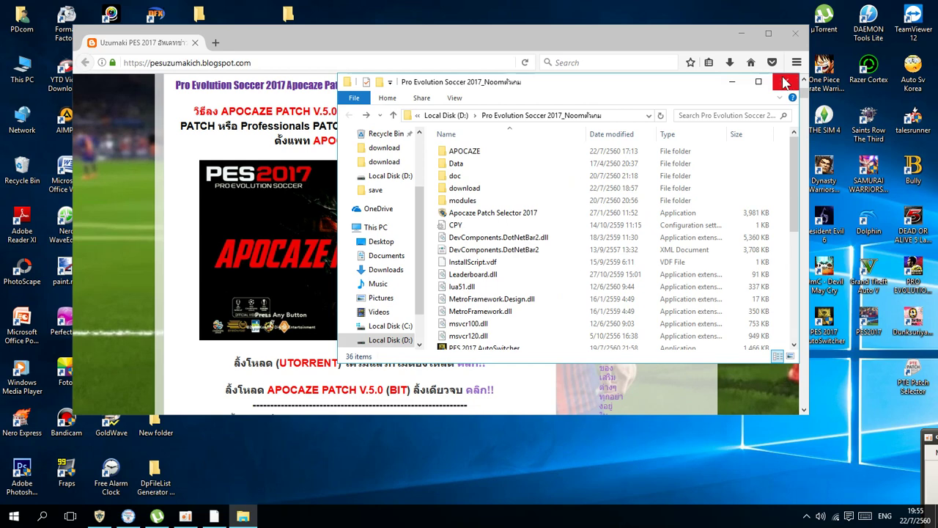
click(794, 35)
scroll(402, 205, up, 2)
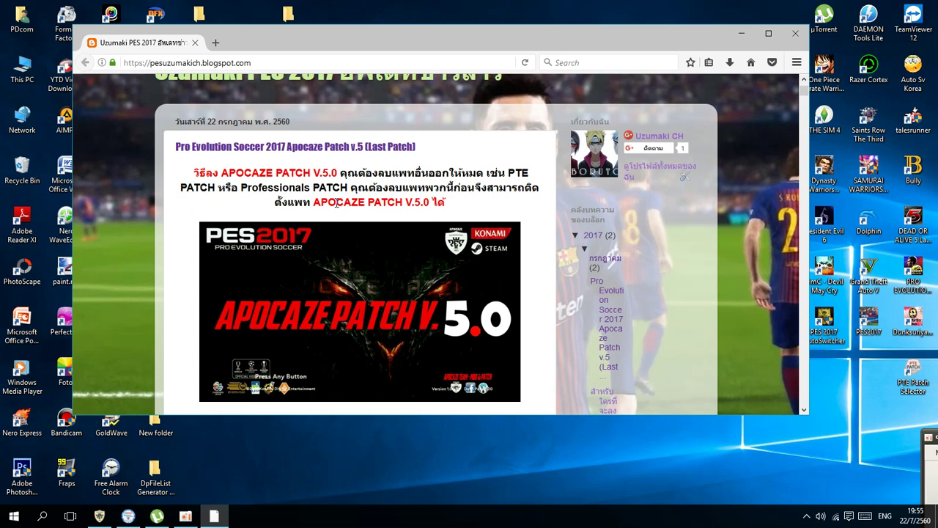
scroll(336, 204, down, 6)
scroll(337, 205, down, 2)
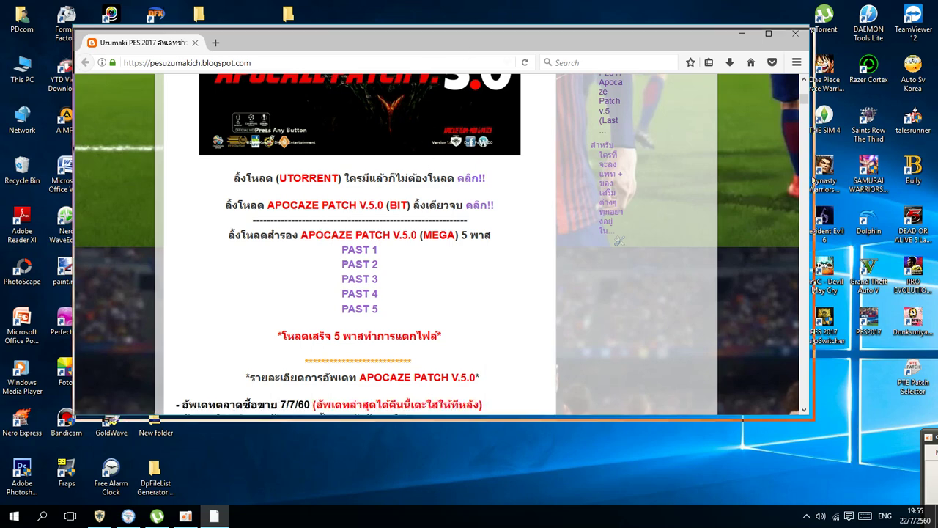
Step: Move the browser window lower and place the µTorrent shortcut in the empty desktop area above it
drag(442, 58, 456, 127)
drag(824, 21, 511, 69)
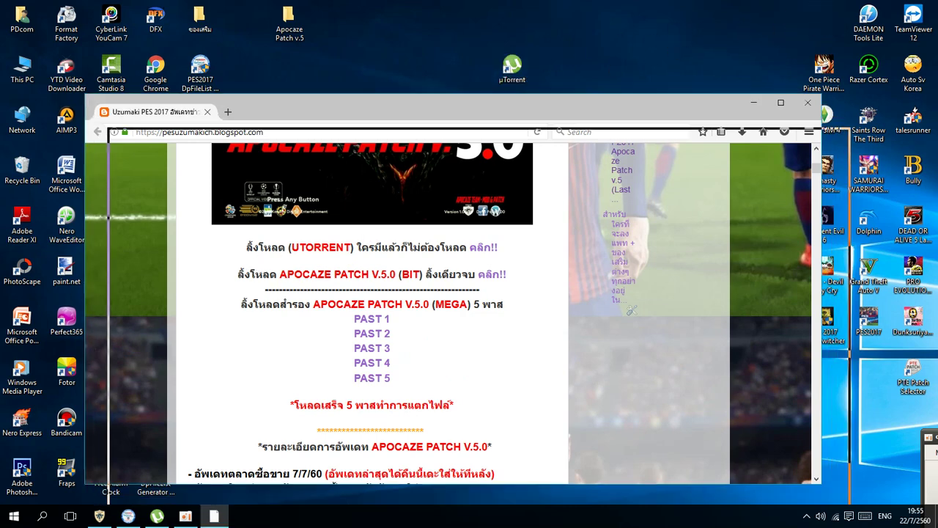
double_click(506, 70)
click(838, 64)
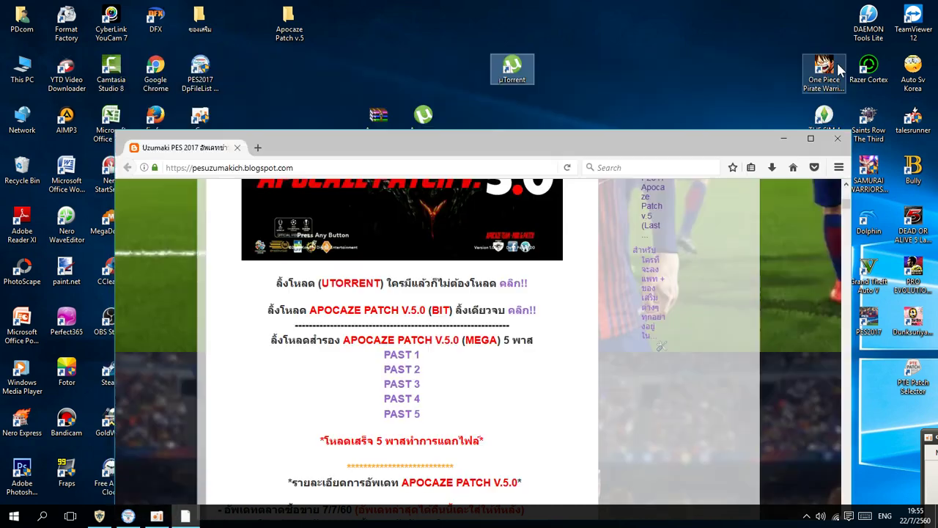
drag(513, 70, 691, 73)
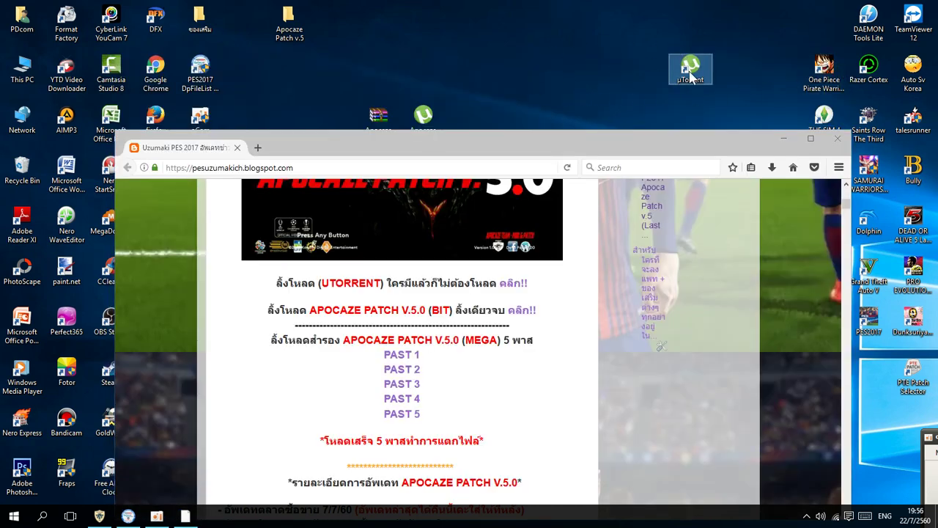
Step: Show the link options of the UTORRENT download without opening it, and point out the µTorrent shortcut on the desktop
right_click(511, 285)
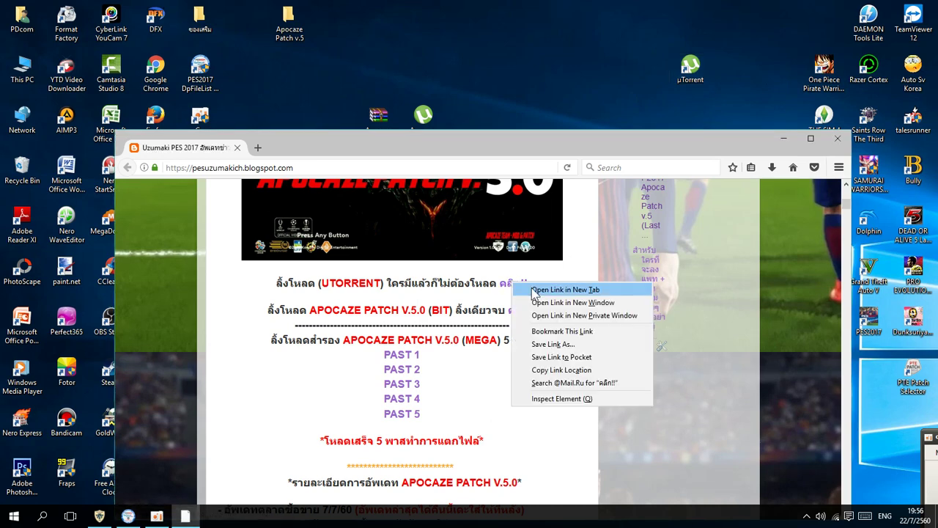
click(528, 138)
click(690, 67)
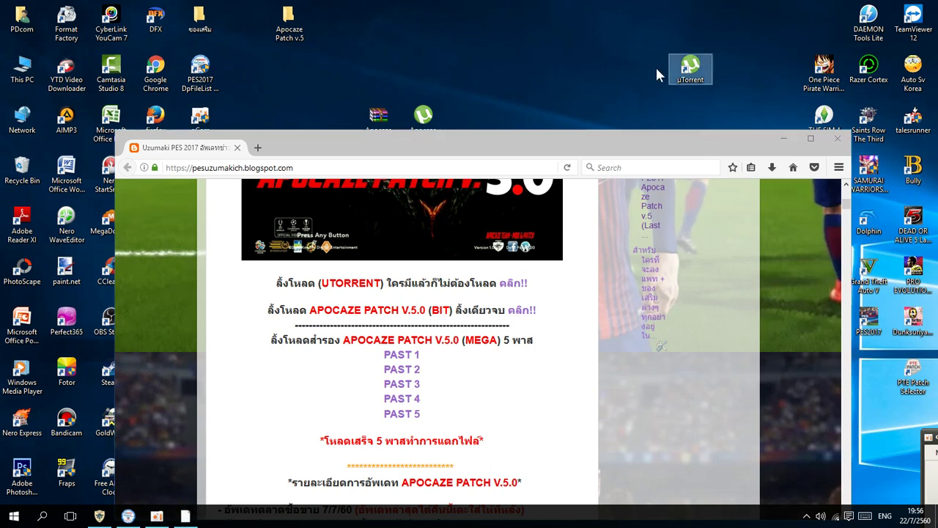
drag(664, 133, 664, 111)
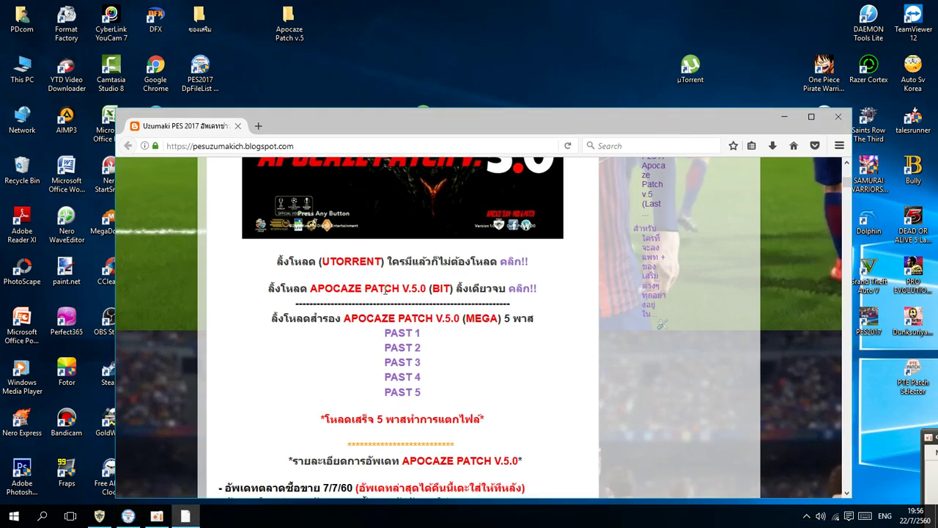
click(695, 63)
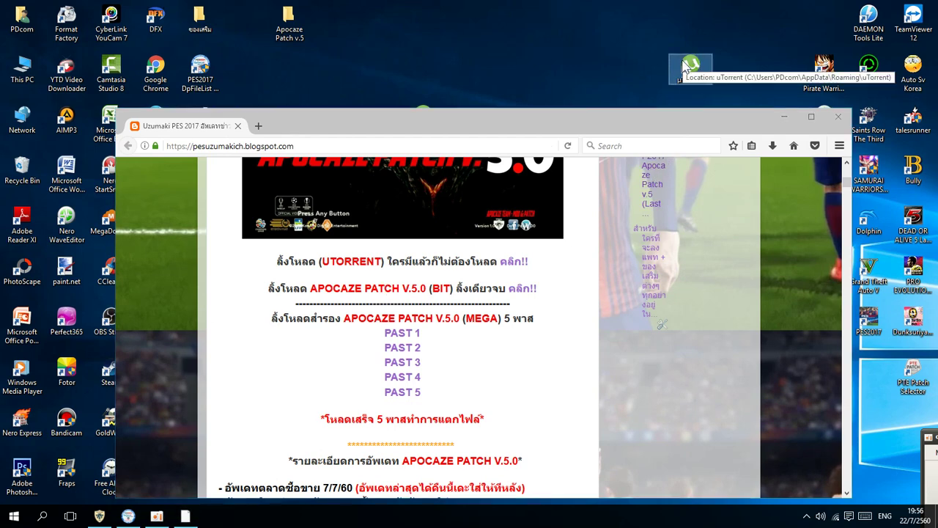
Step: View the APOCAZE PATCH V.5.0 (BIT) download page in a new tab and close that tab, dismissing the antivirus alert
right_click(527, 290)
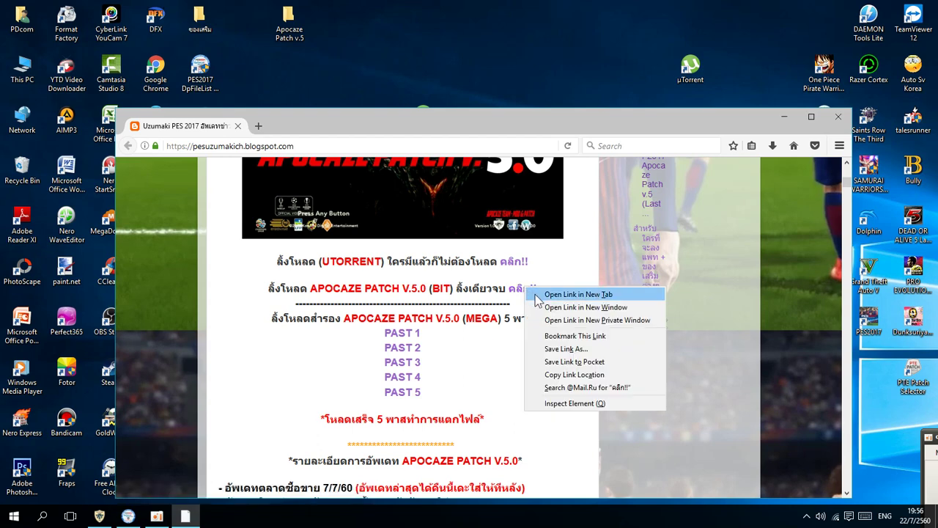
click(558, 294)
click(336, 125)
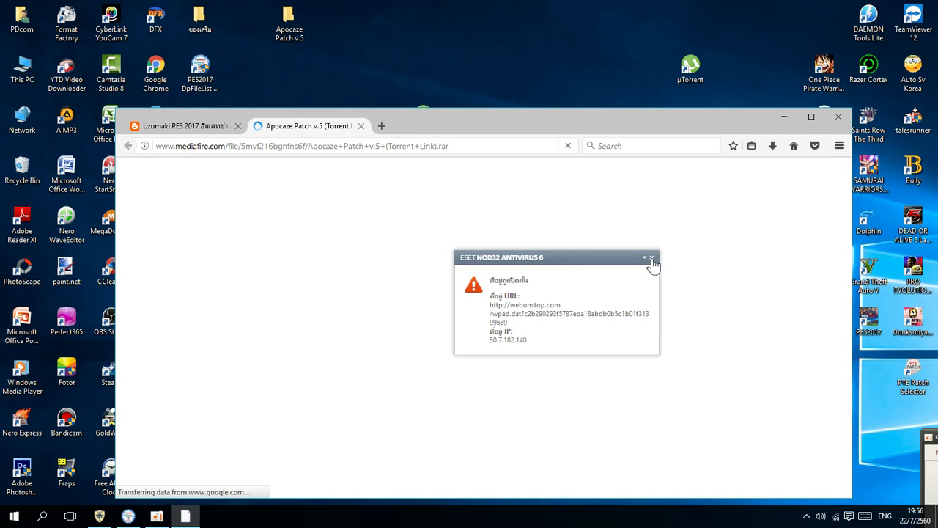
click(652, 258)
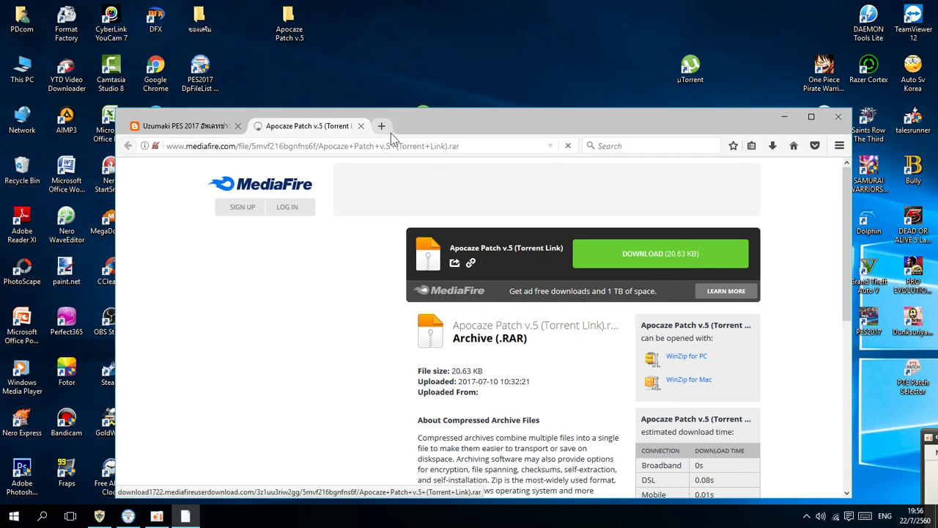
click(361, 126)
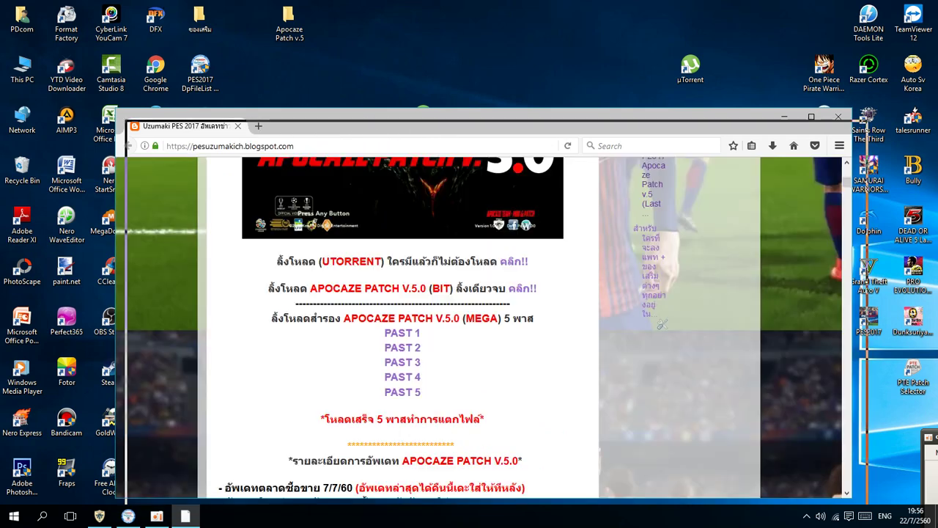
Step: Uncover the downloaded patch files on the desktop and show the extraction options of the Apocaze Patch v.5 (Torrent Link) archive without extracting
drag(451, 124, 528, 278)
drag(429, 139, 473, 140)
click(379, 133)
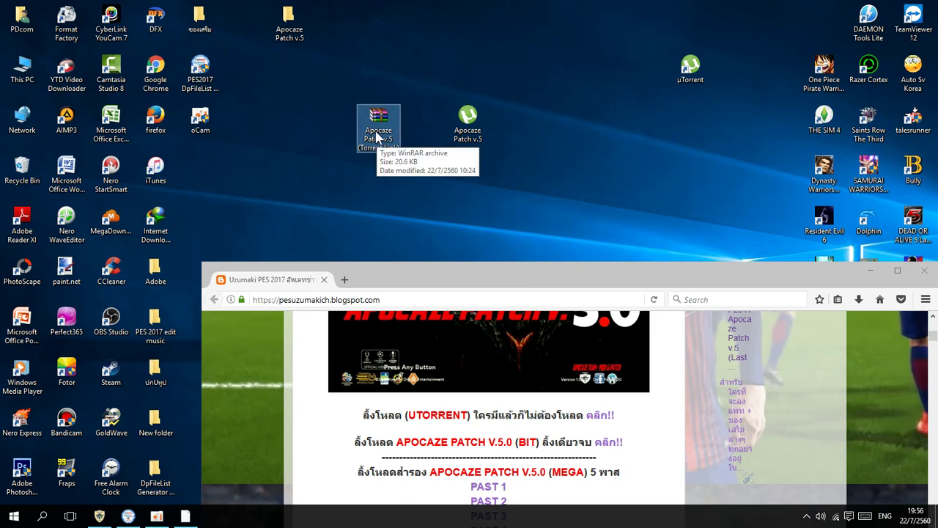
right_click(377, 137)
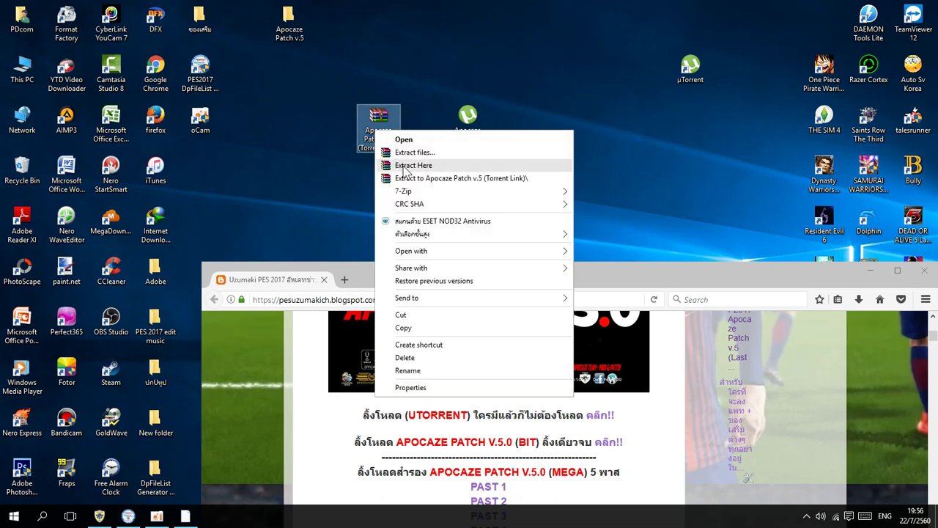
click(765, 289)
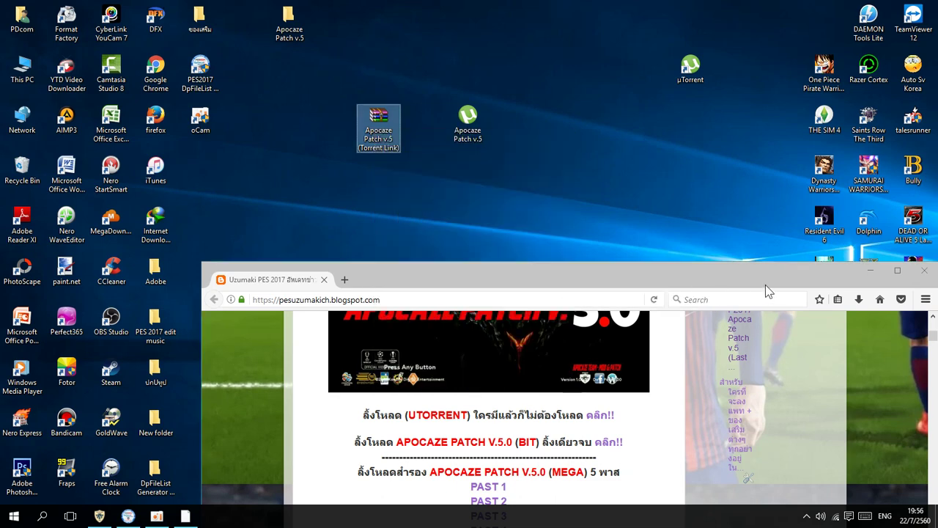
Step: Minimize the browser window to clear the desktop
scroll(481, 350, up, 3)
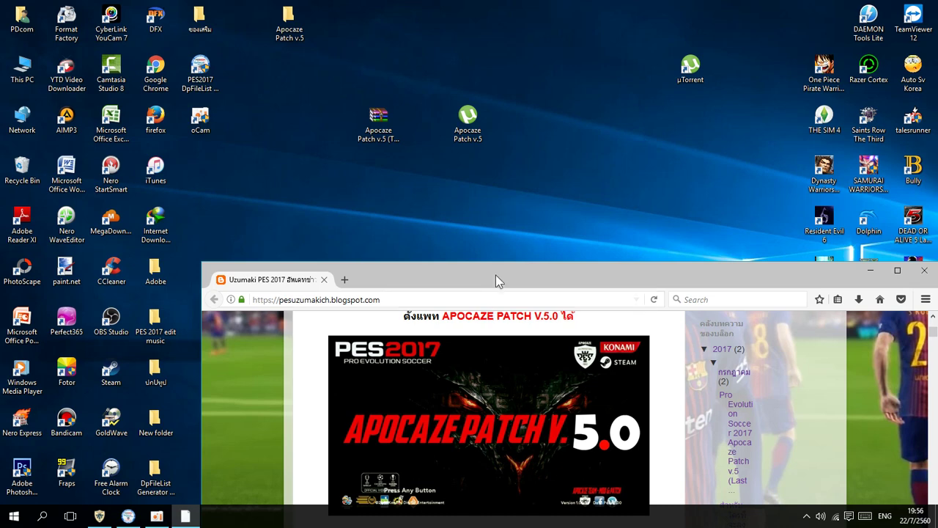
drag(496, 282, 322, 286)
click(656, 283)
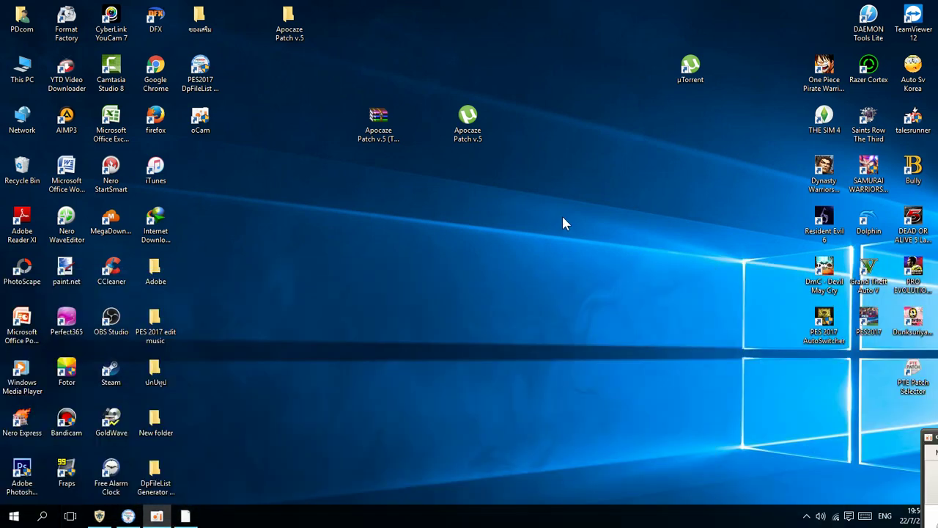
Step: Open the Apocaze Patch v.5 torrent file with µTorrent and decline loading its trackers
click(475, 137)
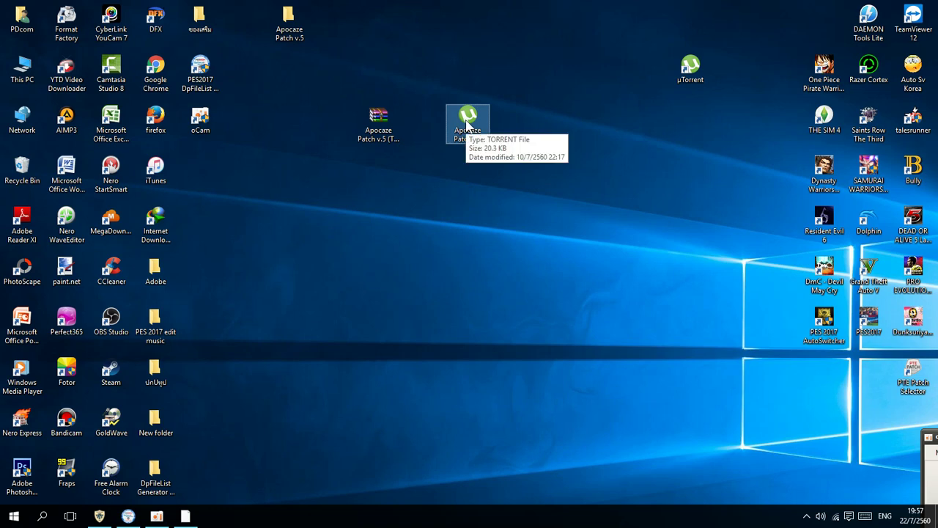
right_click(464, 121)
right_click(463, 120)
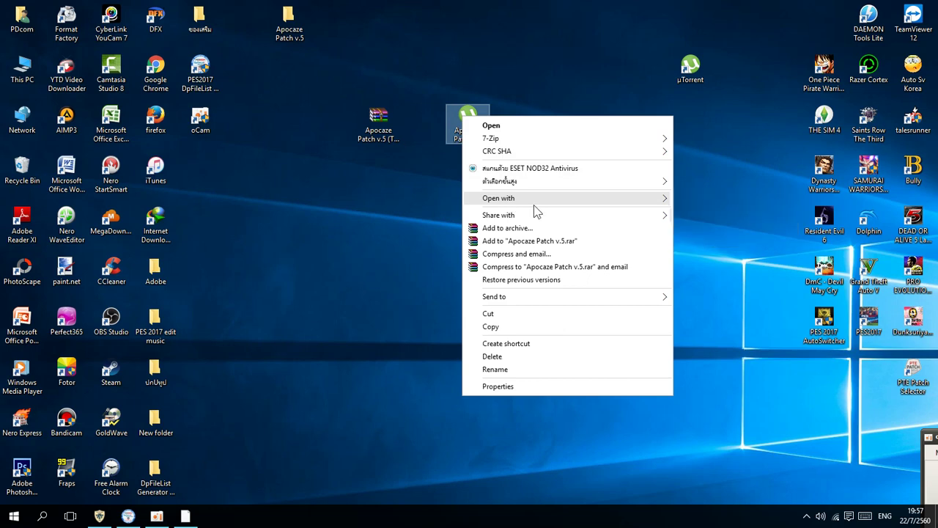
click(678, 197)
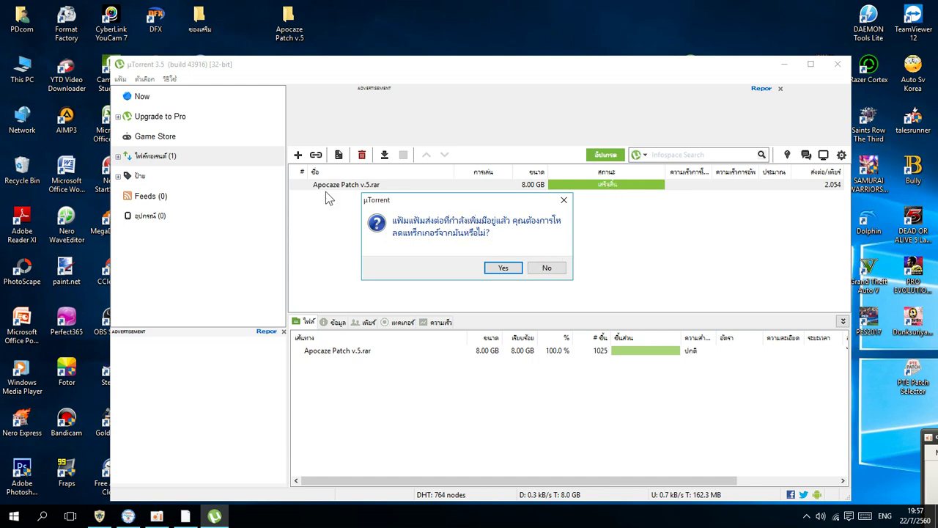
click(545, 272)
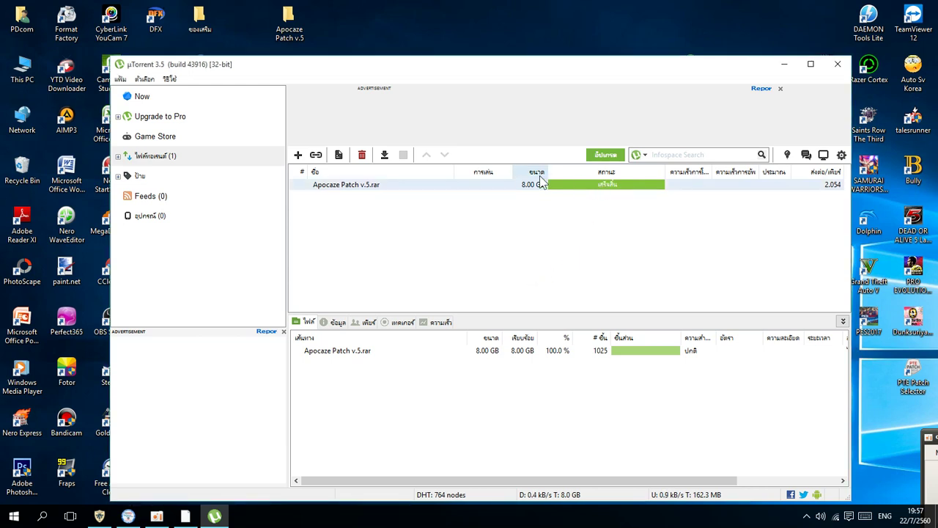
Step: Open the folder containing the downloaded Apocaze Patch v.5.rar, continuing past the upgrade notice, and minimize µTorrent
right_click(585, 187)
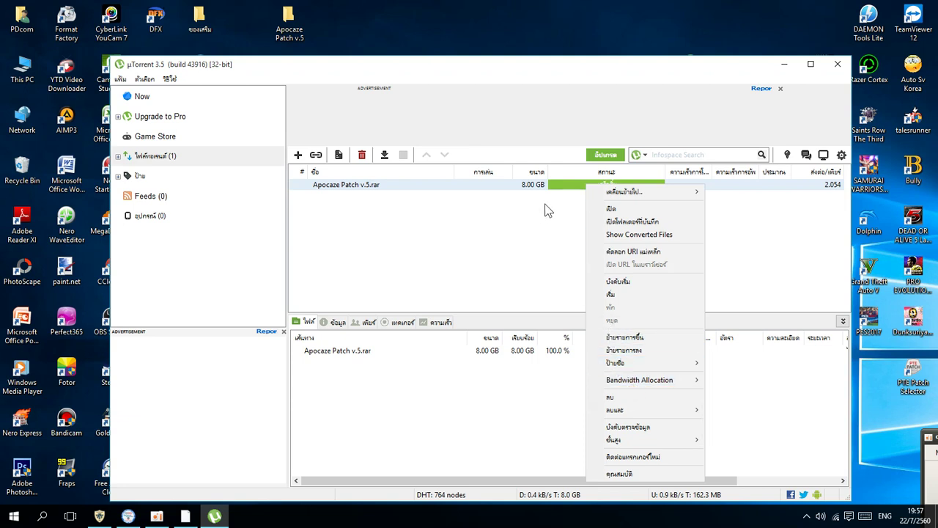
click(552, 188)
drag(610, 72, 613, 48)
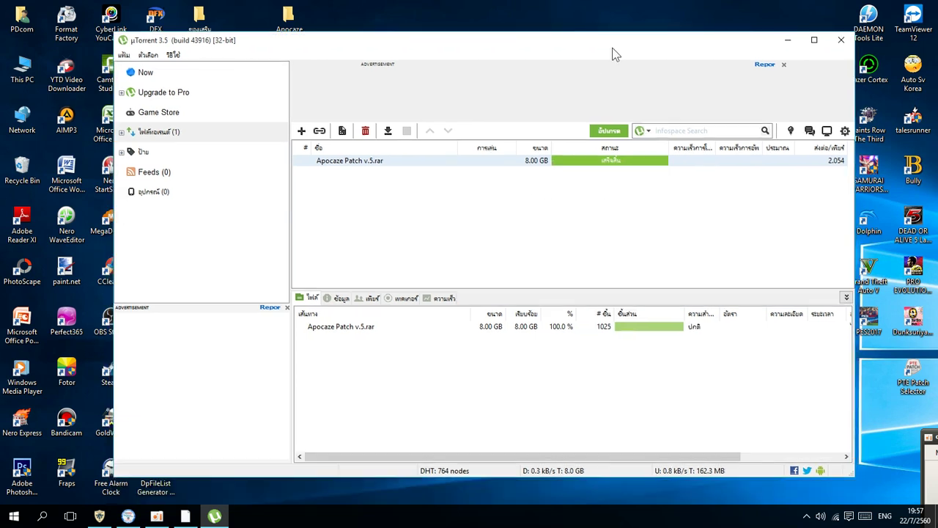
right_click(616, 163)
click(636, 187)
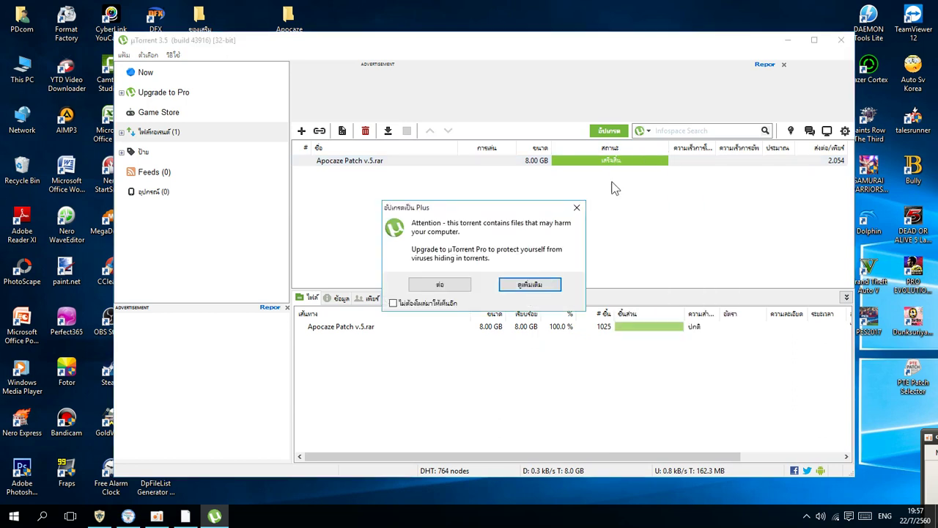
click(443, 289)
click(785, 39)
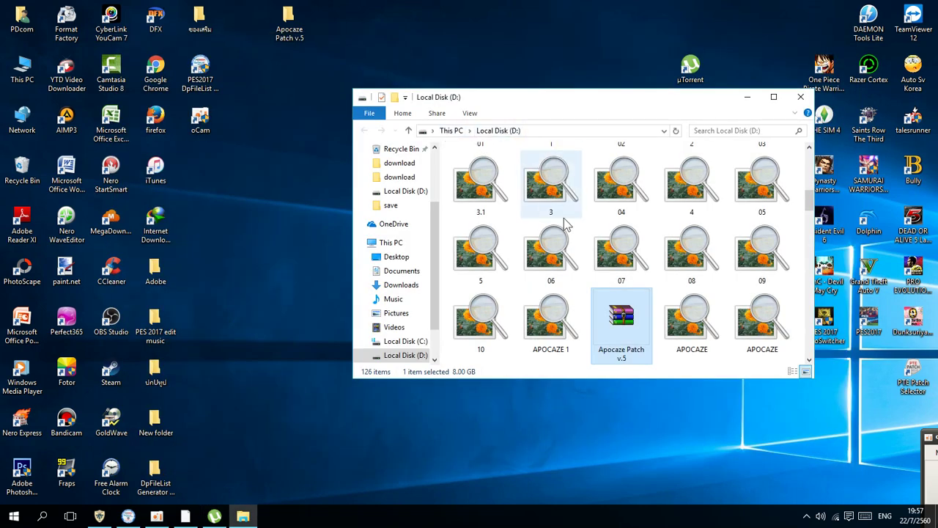
Step: Show the extraction options of the Apocaze Patch v.5 archive on Local Disk (D:) without extracting, and minimize the folder window
right_click(618, 334)
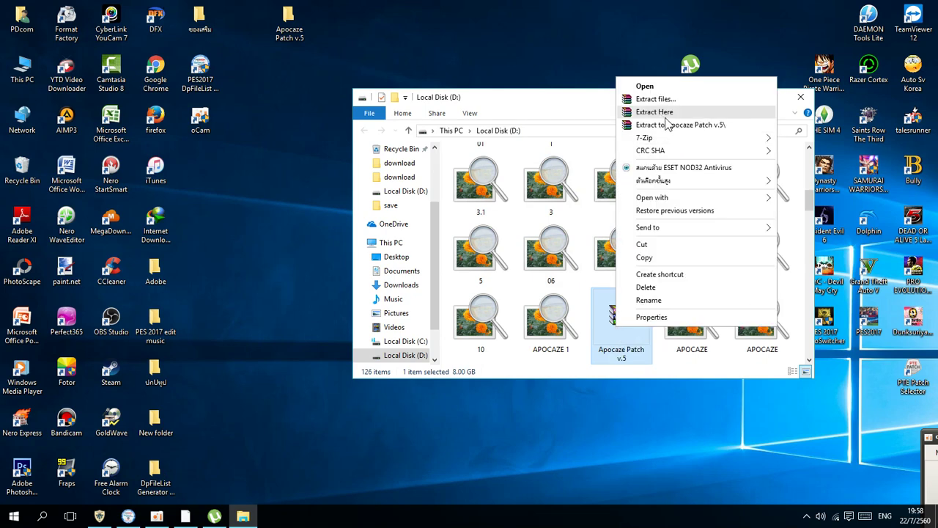
right_click(633, 362)
click(618, 292)
right_click(618, 291)
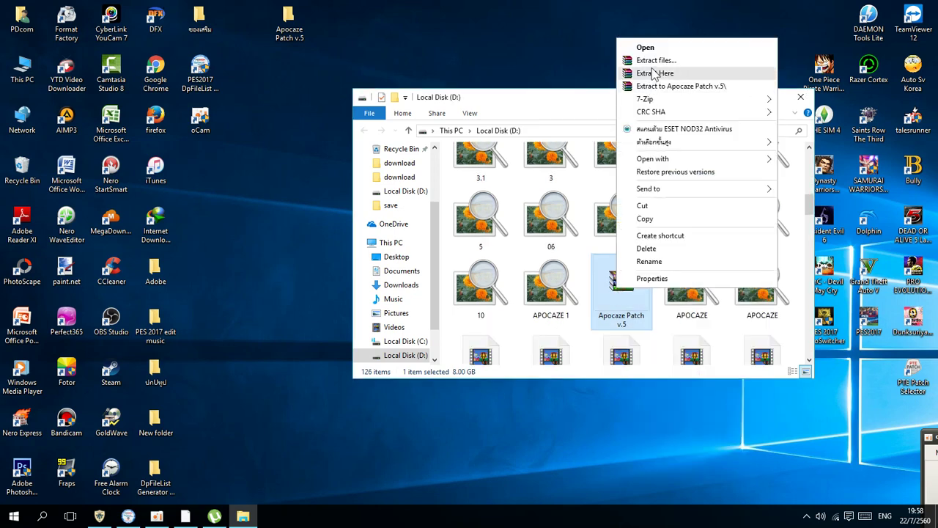
click(573, 92)
scroll(618, 220, up, 2)
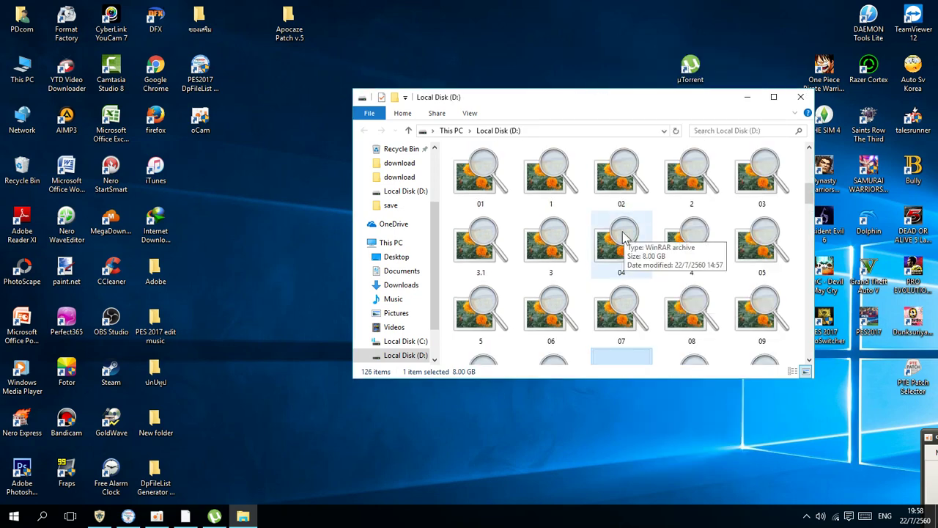
click(746, 102)
Step: Move the Apocaze archive and torrent file to the desktop's upper edge and the Apocaze Patch v.5 folder to its middle
drag(353, 101, 528, 147)
click(493, 115)
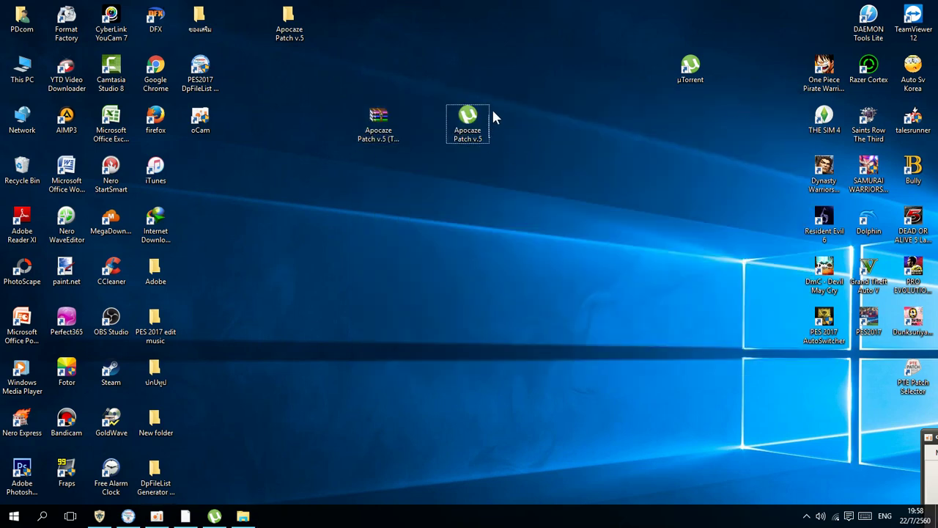
drag(342, 99, 521, 29)
drag(296, 29, 436, 212)
Step: View the Apocaze Patch v.5 archive on Local Disk (D:) beside the extracted desktop folder, and minimize the window
click(243, 516)
scroll(601, 224, down, 2)
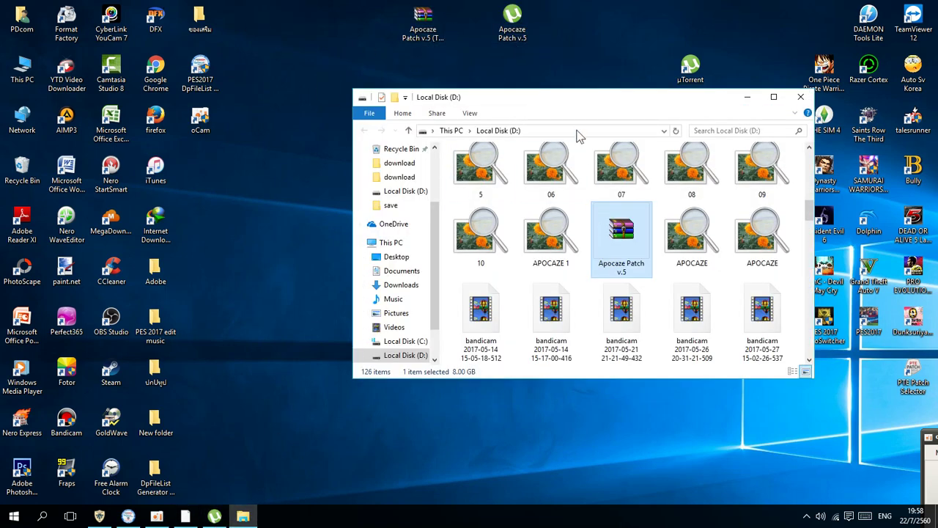
drag(681, 94, 846, 109)
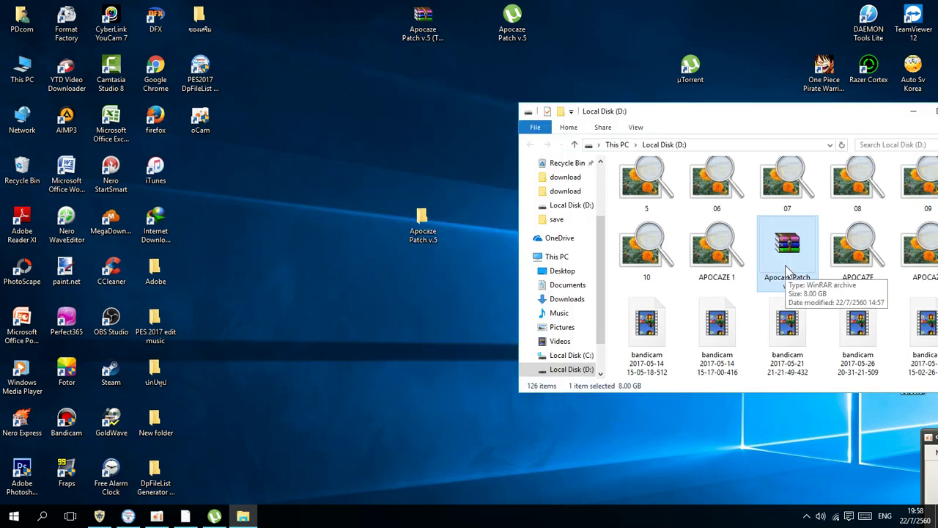
click(434, 234)
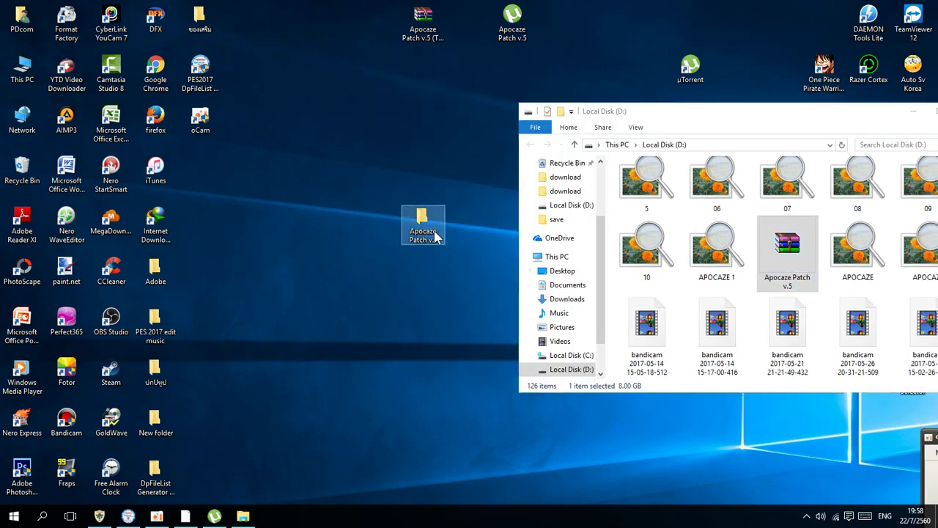
click(768, 251)
click(423, 223)
click(612, 111)
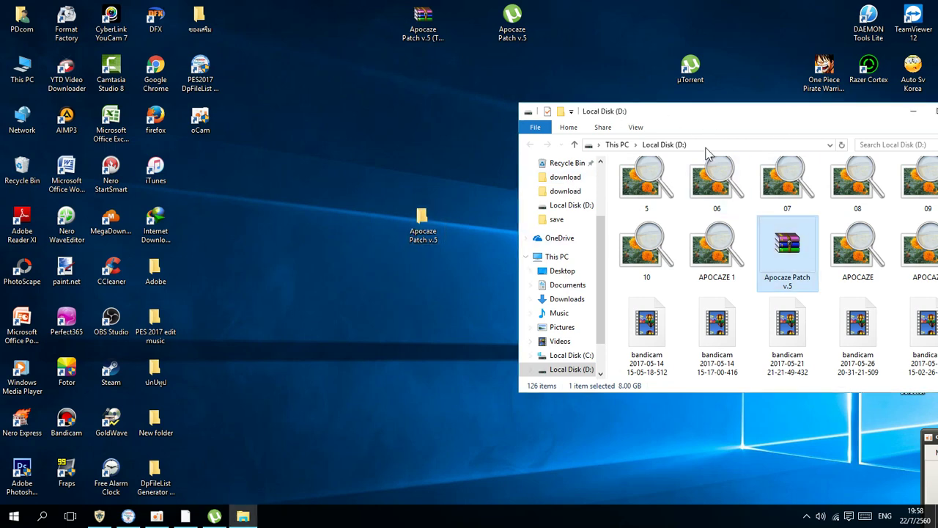
double_click(714, 115)
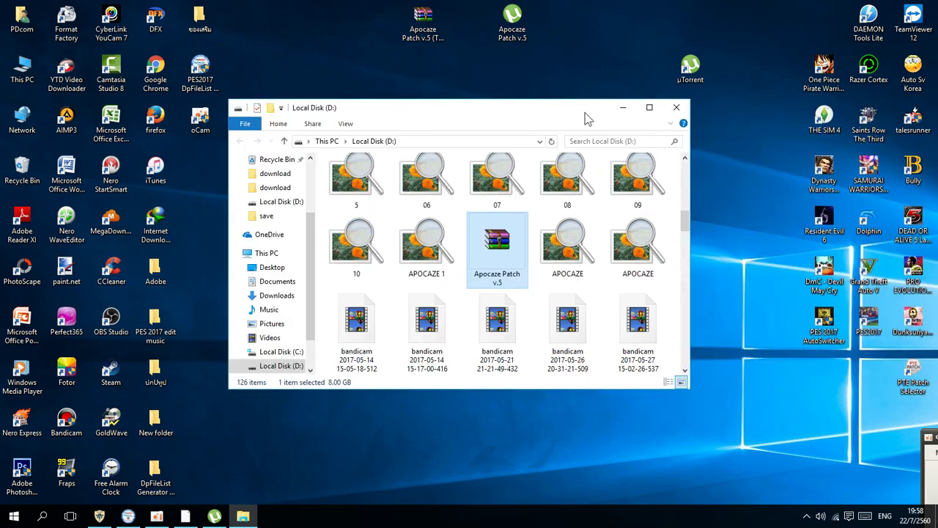
click(626, 108)
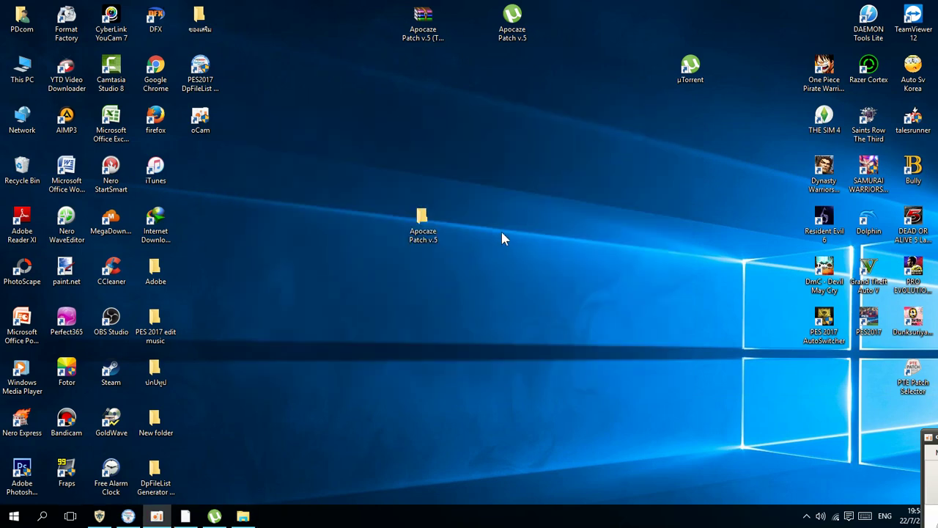
Step: Open the extracted Apocaze Patch v.5 folder and the PES2017 shortcut's game folder, and arrange the two windows side by side
double_click(421, 240)
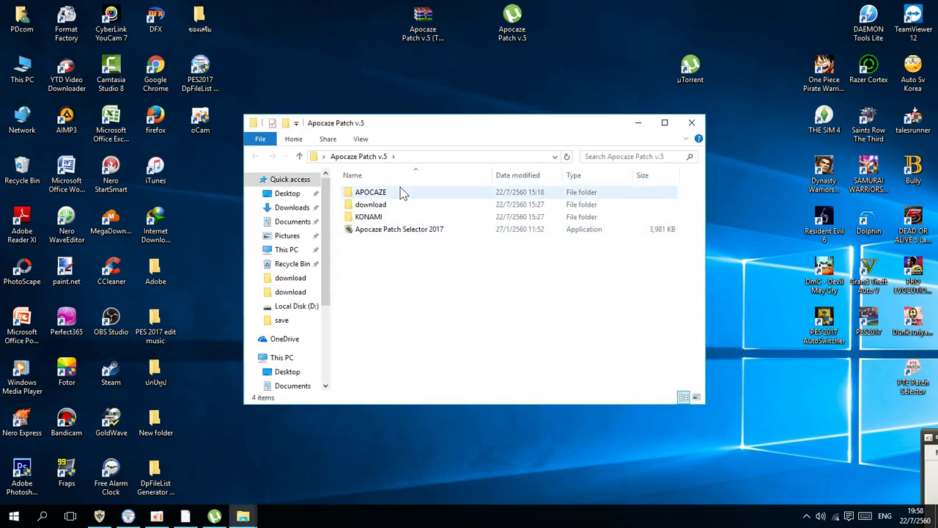
right_click(865, 319)
click(799, 195)
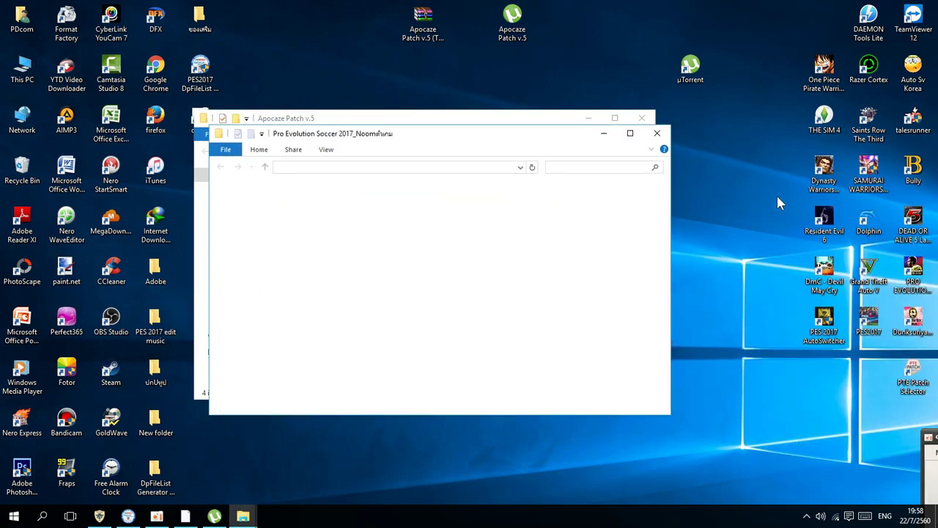
drag(484, 139, 838, 116)
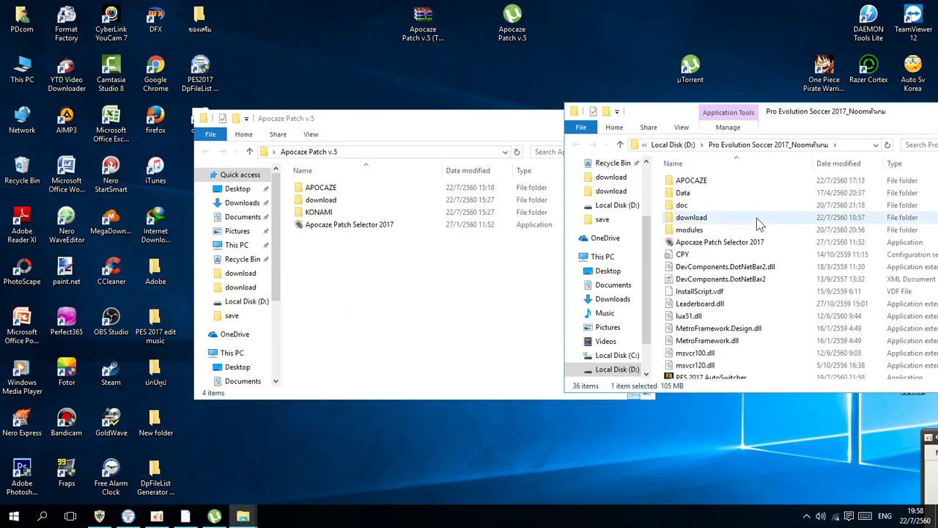
Step: Try to copy the APOCAZE folder from Apocaze Patch v.5 into the Pro Evolution Soccer 2017 game folder
click(343, 187)
click(343, 188)
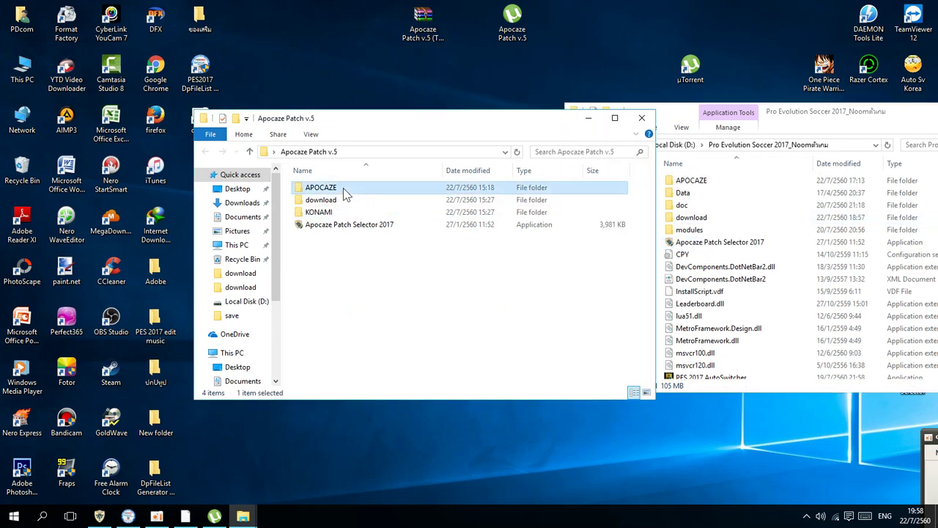
drag(339, 194, 587, 191)
click(701, 184)
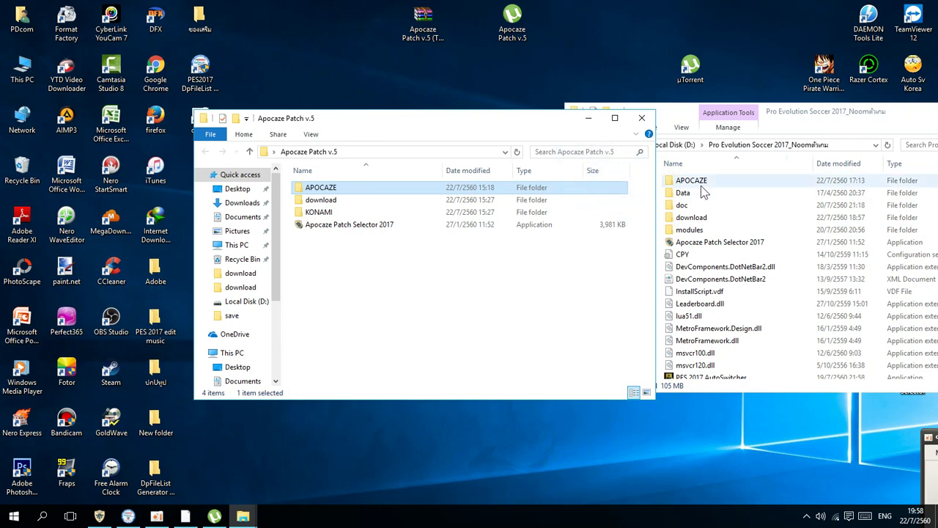
click(545, 184)
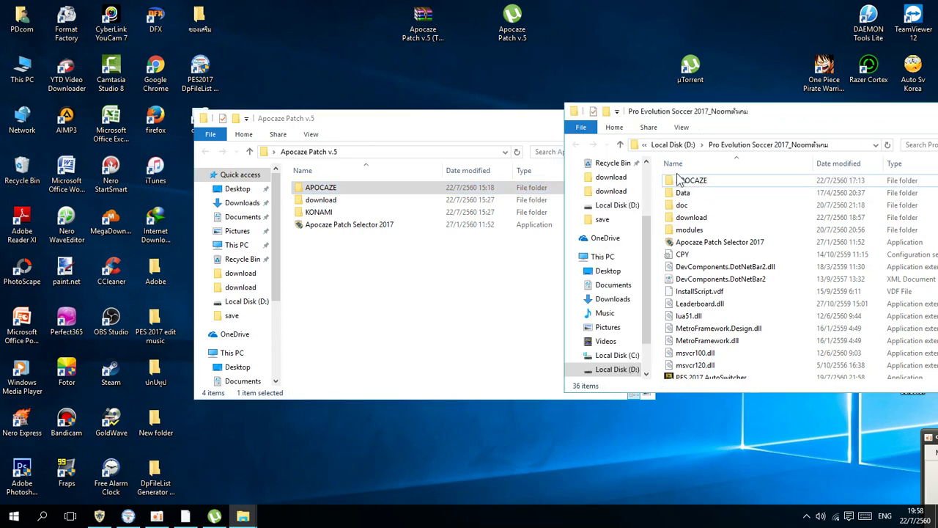
Step: Try to copy all files from the patch's download folder into the game's download folder
double_click(690, 218)
double_click(440, 201)
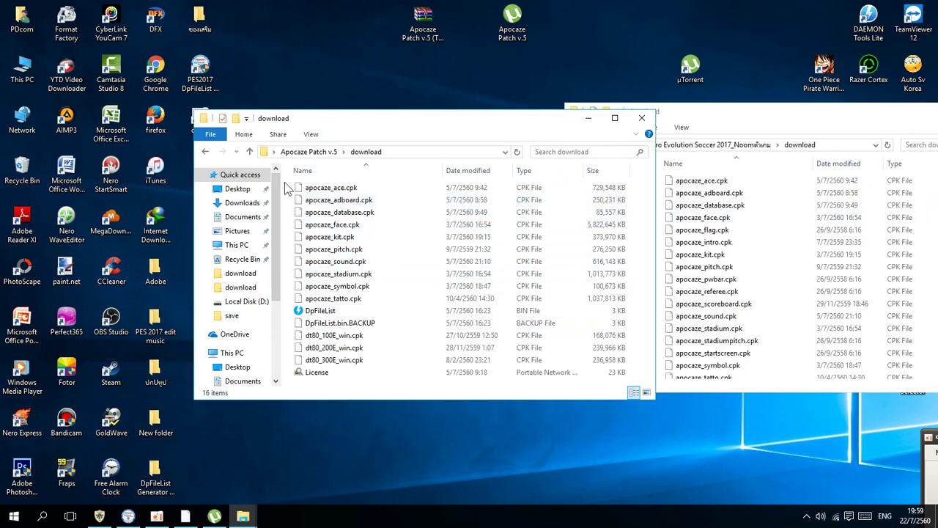
drag(293, 192, 473, 386)
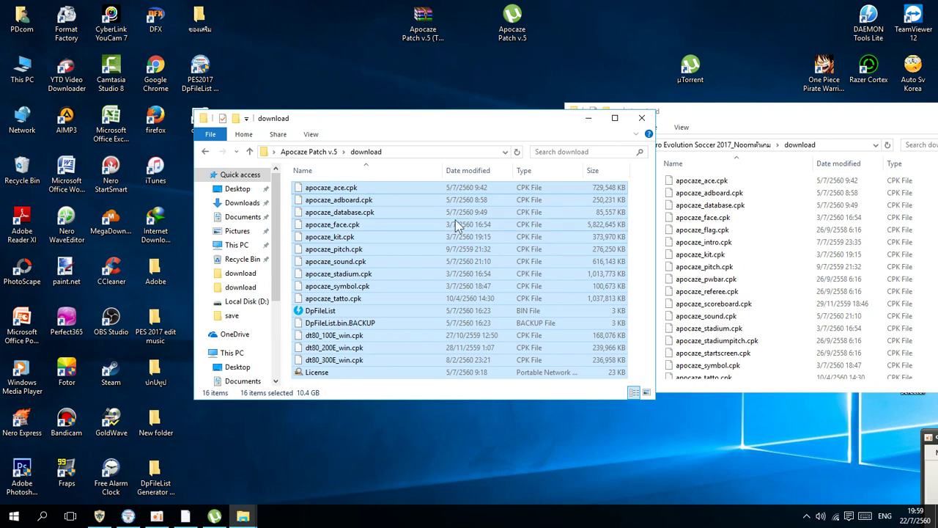
drag(382, 245, 524, 293)
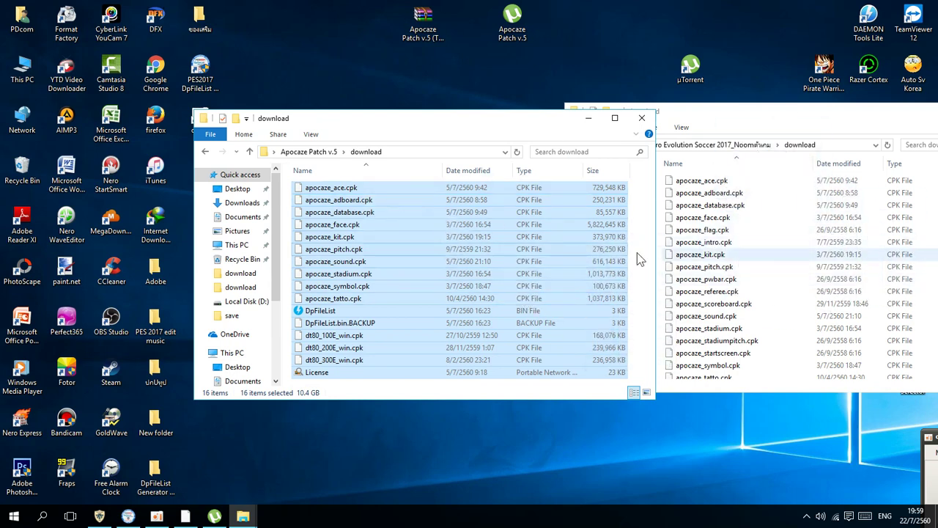
drag(328, 225, 482, 280)
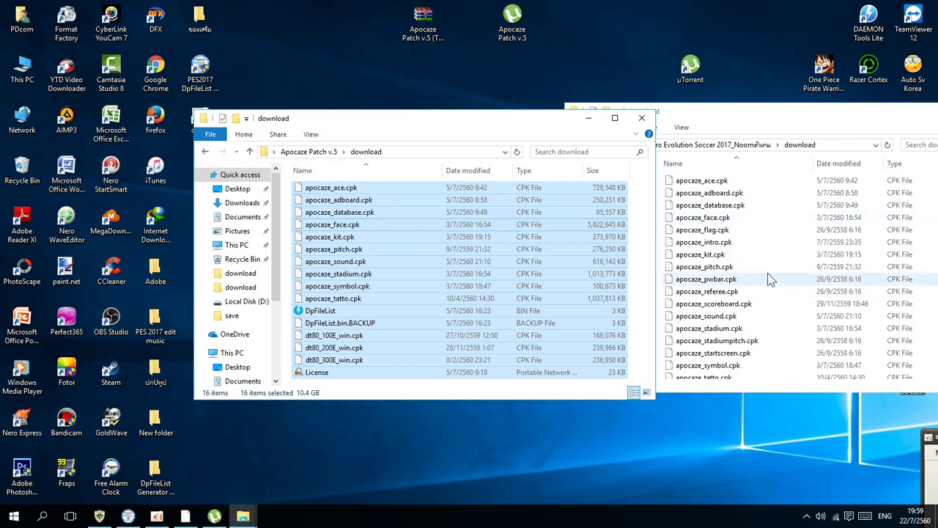
drag(345, 236, 504, 270)
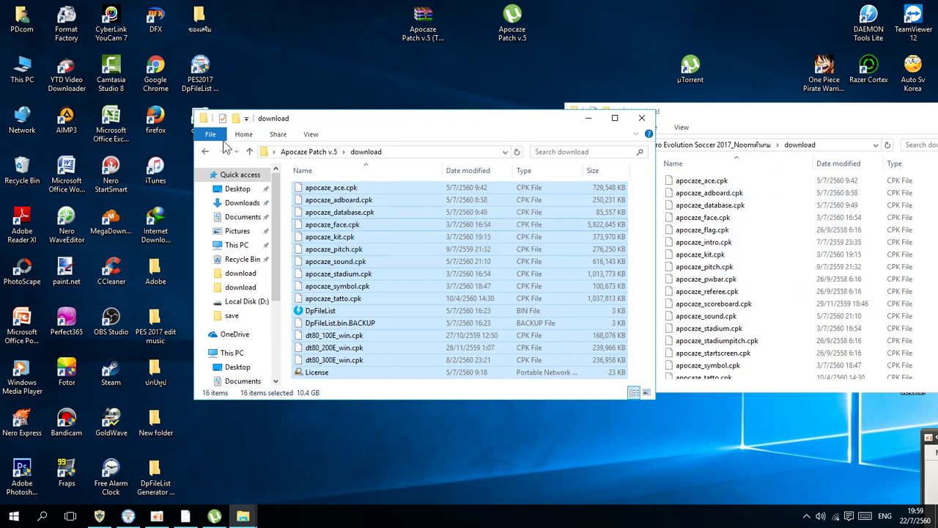
Step: Open the patch's KONAMI folder in one window and the KONAMI folder under Documents in the other
click(206, 151)
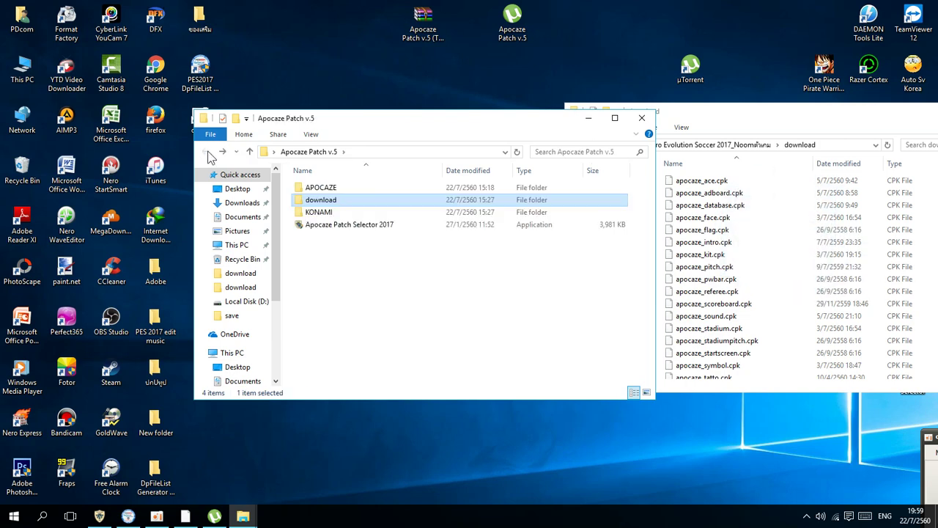
click(360, 217)
click(712, 117)
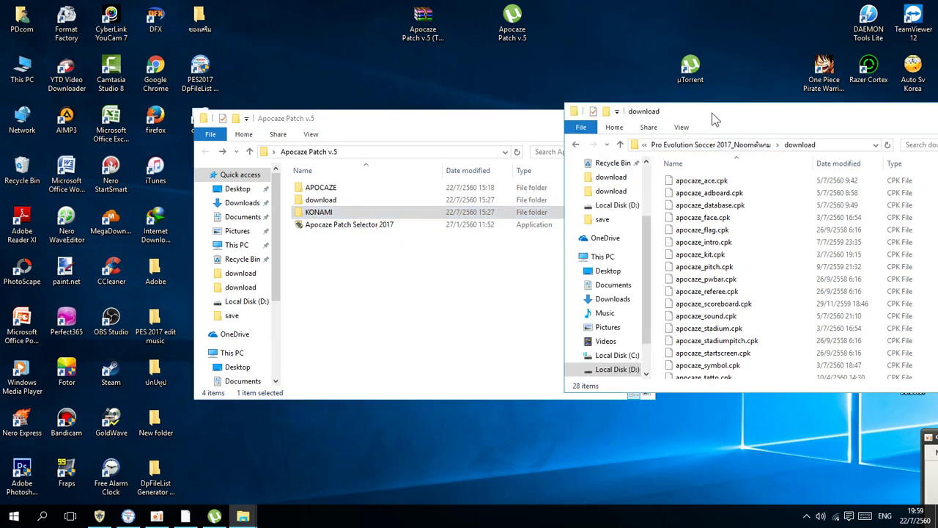
click(610, 298)
click(613, 285)
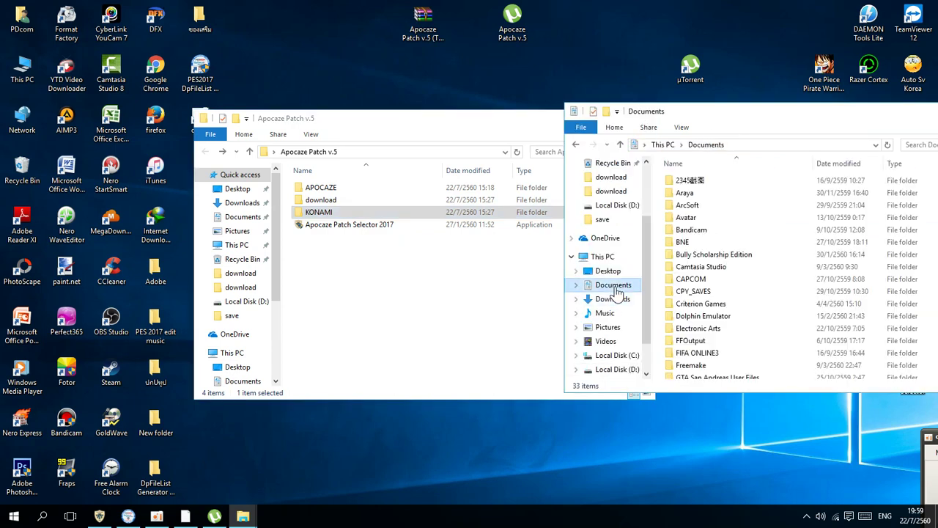
double_click(409, 212)
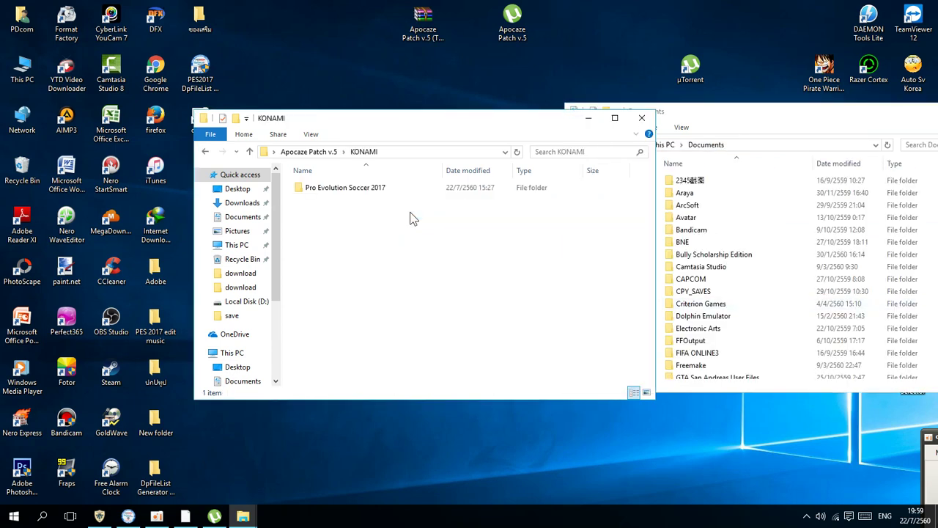
click(663, 111)
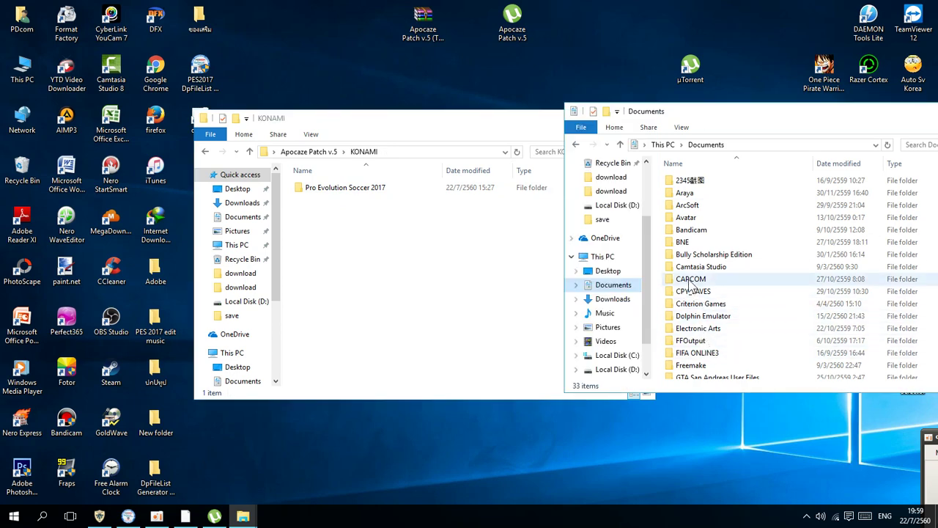
scroll(708, 314, down, 3)
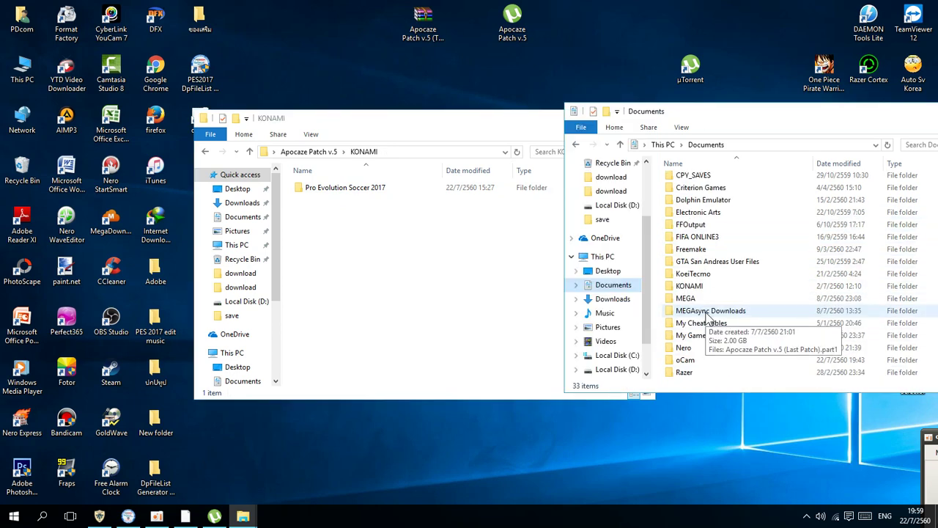
double_click(690, 286)
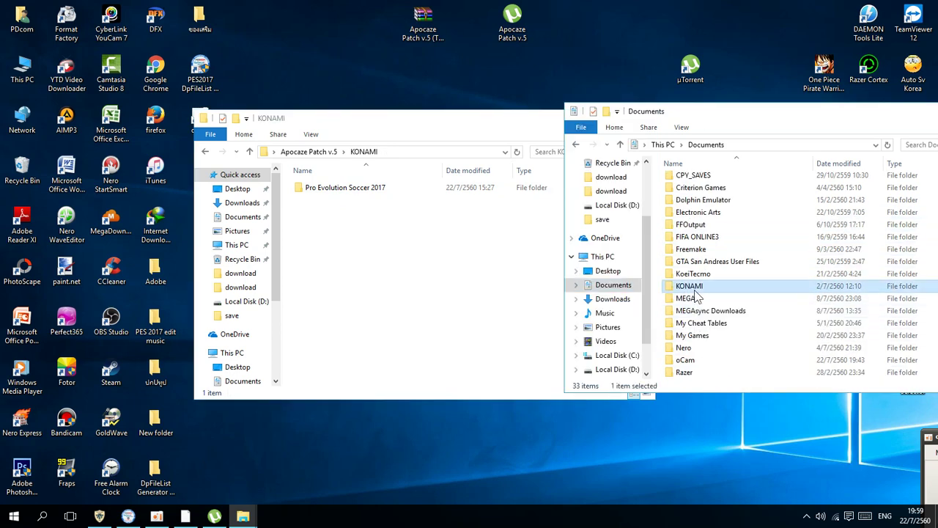
Step: Open the Pro Evolution Soccer 2017 folder inside both the patch's KONAMI folder and the KONAMI folder in Documents
click(400, 189)
double_click(400, 189)
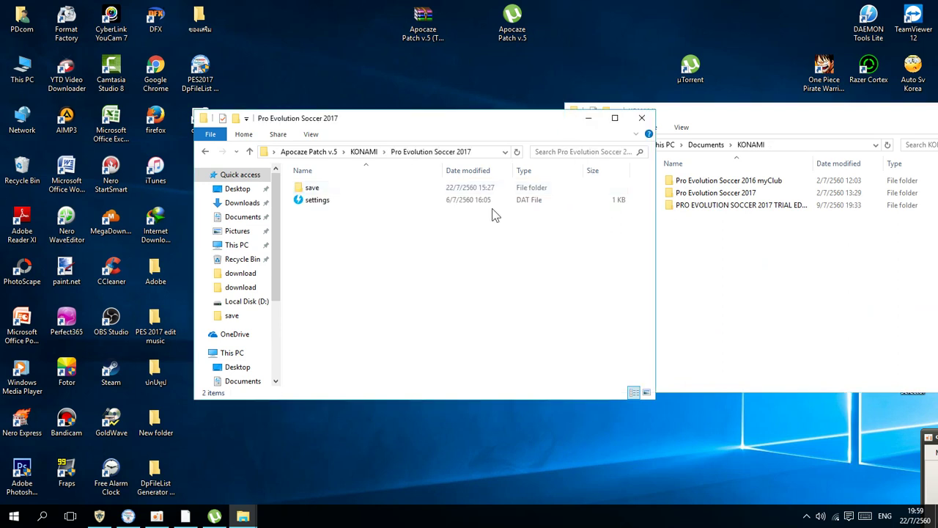
click(695, 207)
double_click(695, 207)
click(575, 144)
click(702, 196)
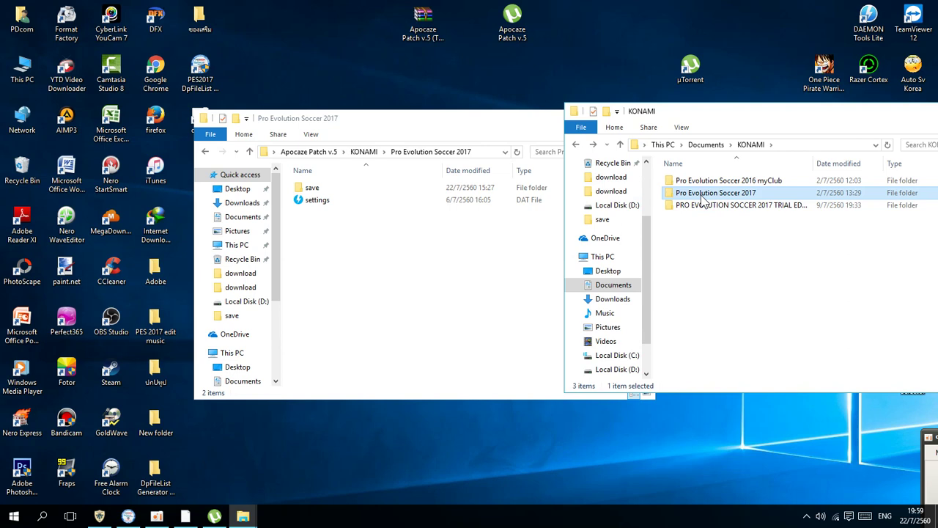
double_click(702, 197)
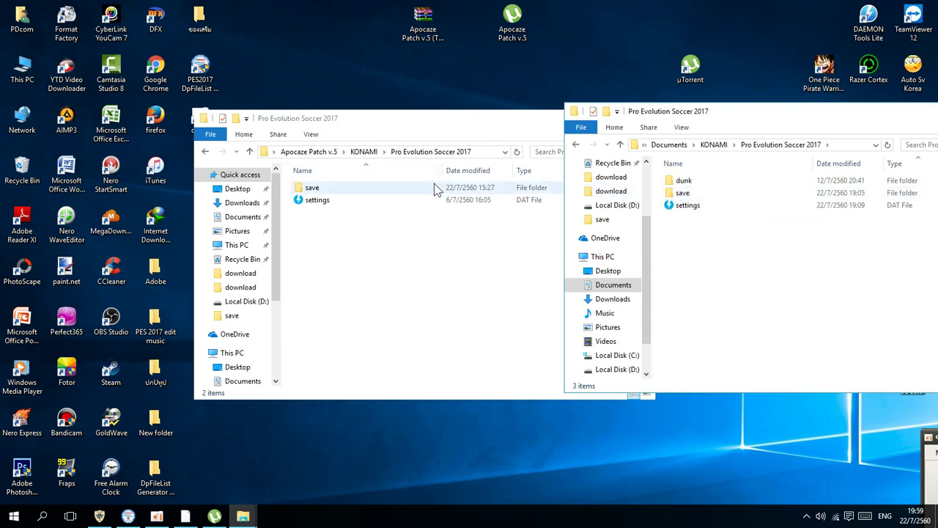
Step: Open the save folder inside Pro Evolution Soccer 2017 in both the patch's KONAMI folder and Documents
double_click(435, 189)
click(766, 272)
double_click(693, 193)
Step: Delete EDIT00000000 and SYSTEM00000000 from the save folder under Documents
click(694, 194)
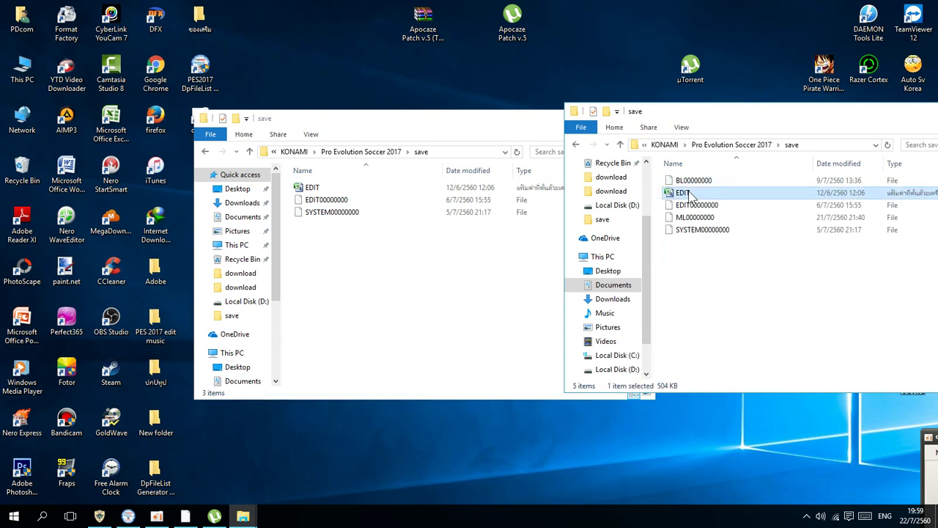
ctrl+click(675, 206)
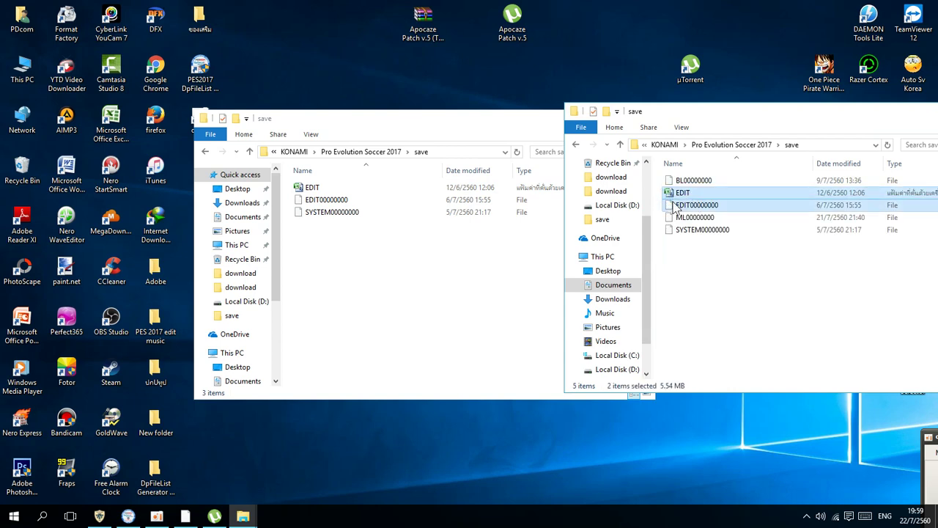
click(675, 206)
right_click(675, 206)
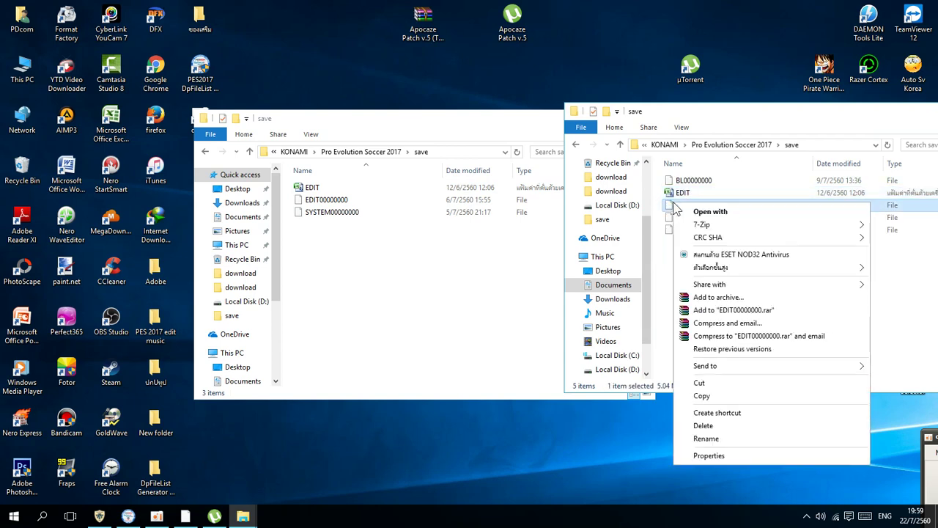
click(703, 426)
drag(680, 116, 583, 110)
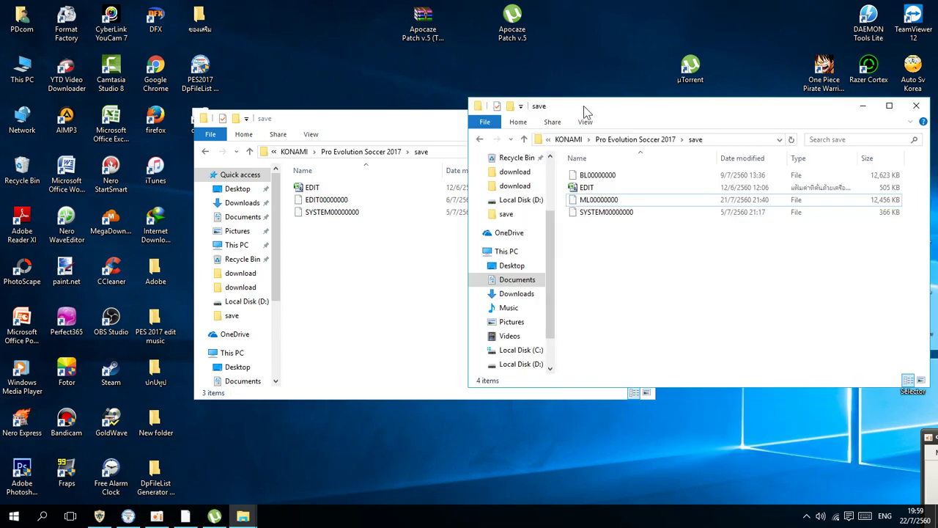
click(608, 212)
right_click(608, 211)
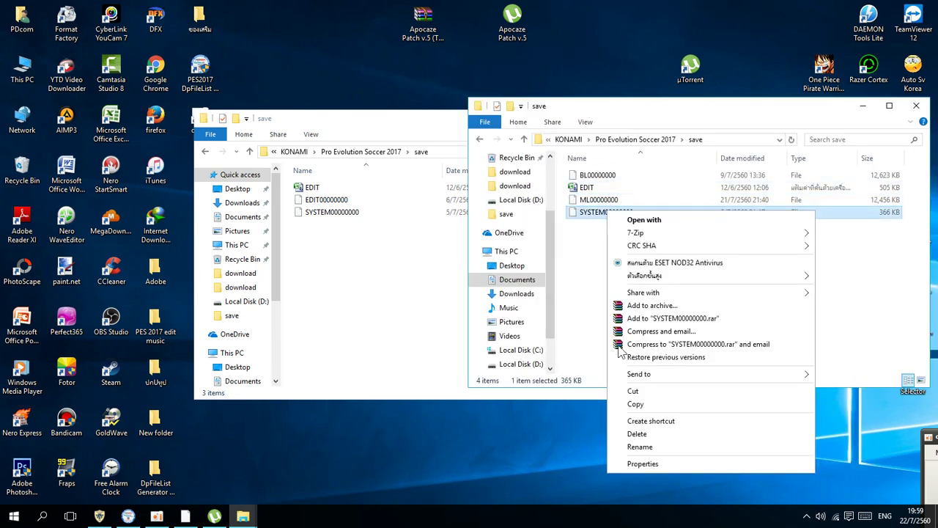
click(637, 433)
Step: Copy EDIT, EDIT00000000 and SYSTEM00000000 from the patch's save folder into the save folder under Documents, replacing the existing EDIT file
click(319, 262)
drag(319, 261, 315, 188)
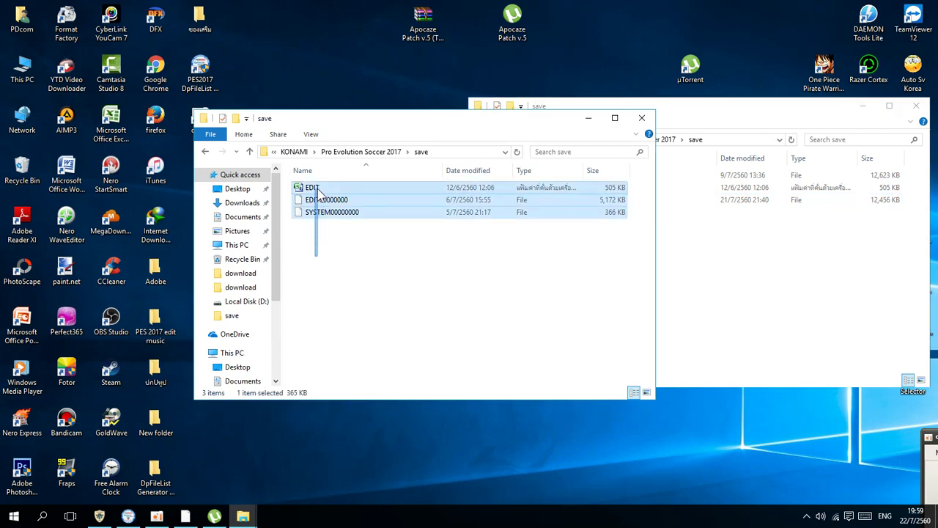
right_click(317, 189)
click(369, 365)
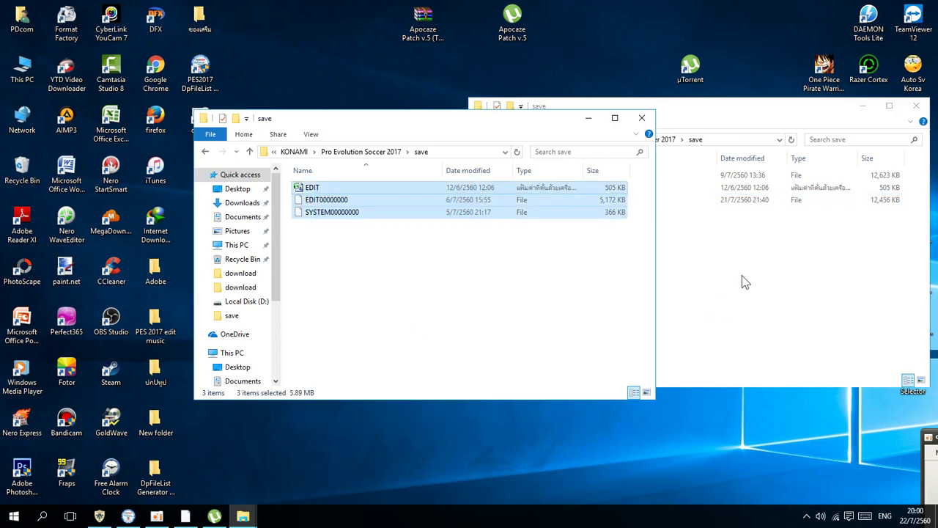
click(737, 278)
right_click(743, 276)
click(773, 357)
click(544, 172)
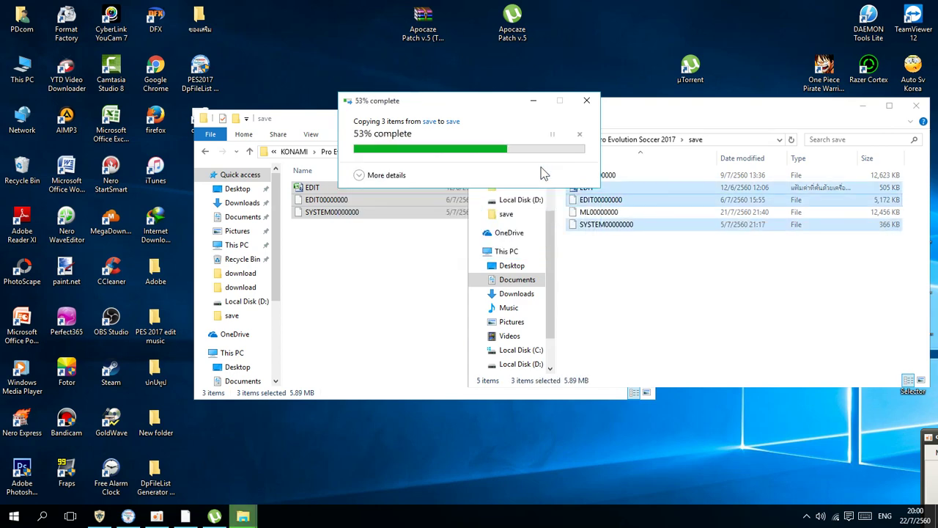
Step: Examine the BL00000000 and ML00000000 files in the Documents save folder
click(599, 178)
click(615, 212)
click(587, 177)
click(606, 212)
click(599, 178)
click(599, 212)
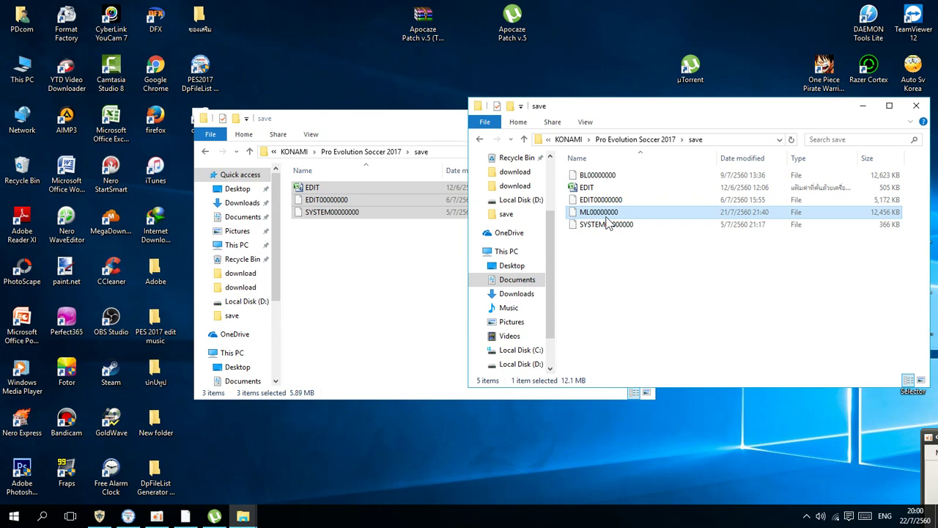
right_click(604, 214)
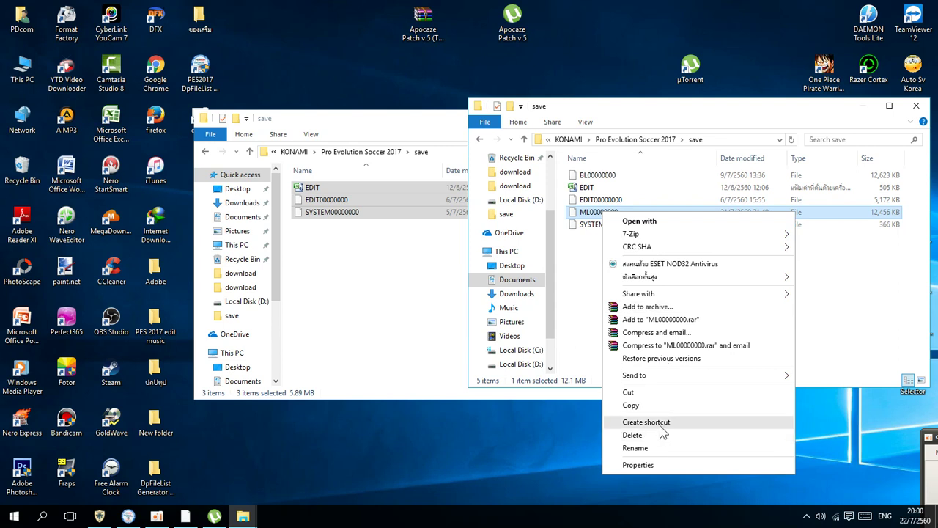
click(574, 314)
click(595, 178)
click(604, 212)
click(601, 178)
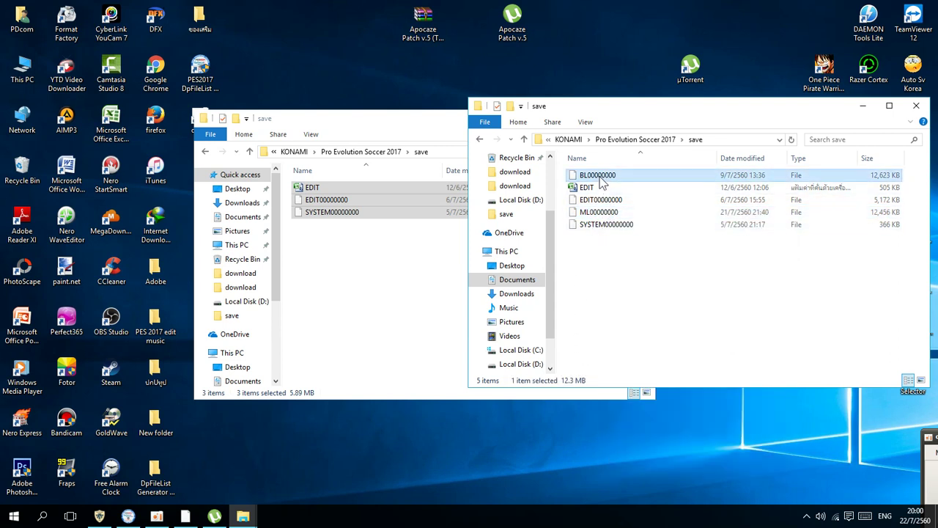
Step: Go back to Documents in one window and to the main Apocaze Patch v.5 folder in the other
click(480, 139)
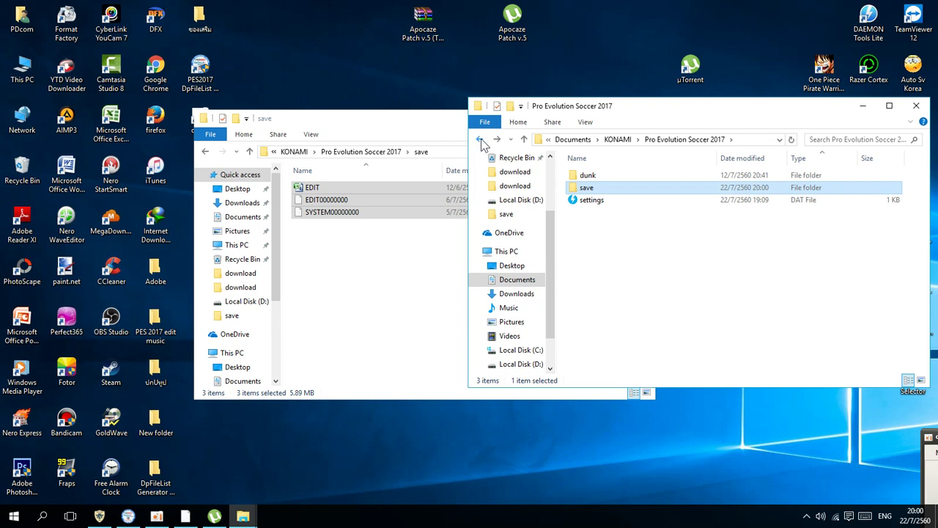
click(480, 140)
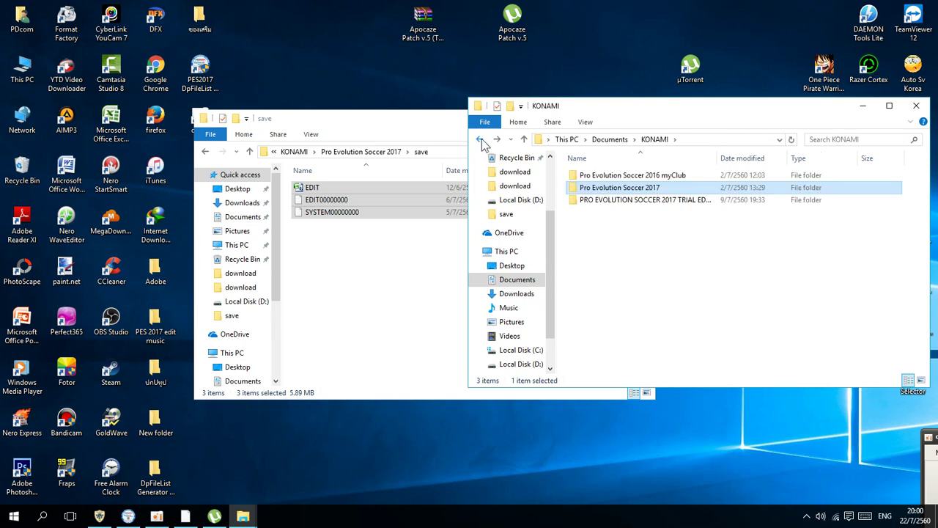
click(480, 140)
click(205, 151)
click(205, 151)
click(206, 151)
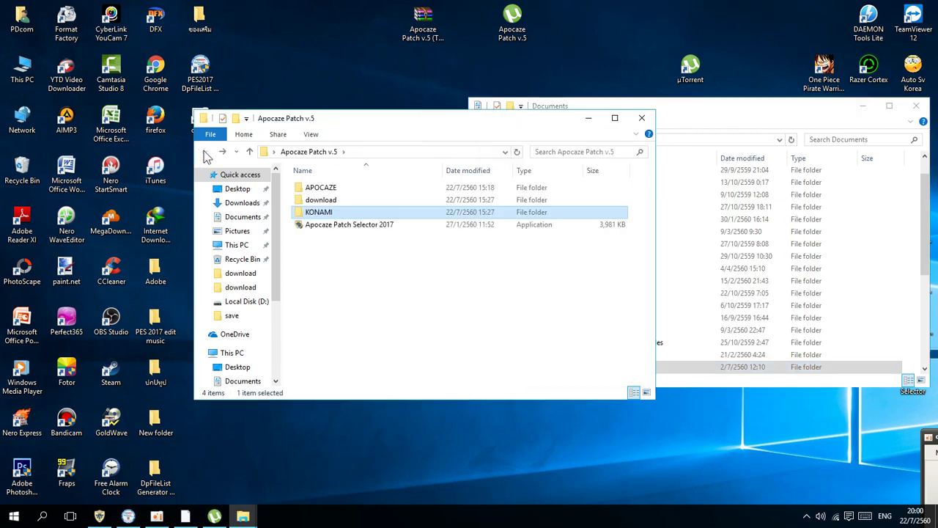
Step: Select Apocaze Patch Selector 2017 in the patch folder and open the Pro Evolution Soccer 2017 game folder on Local Disk (D:)
click(392, 224)
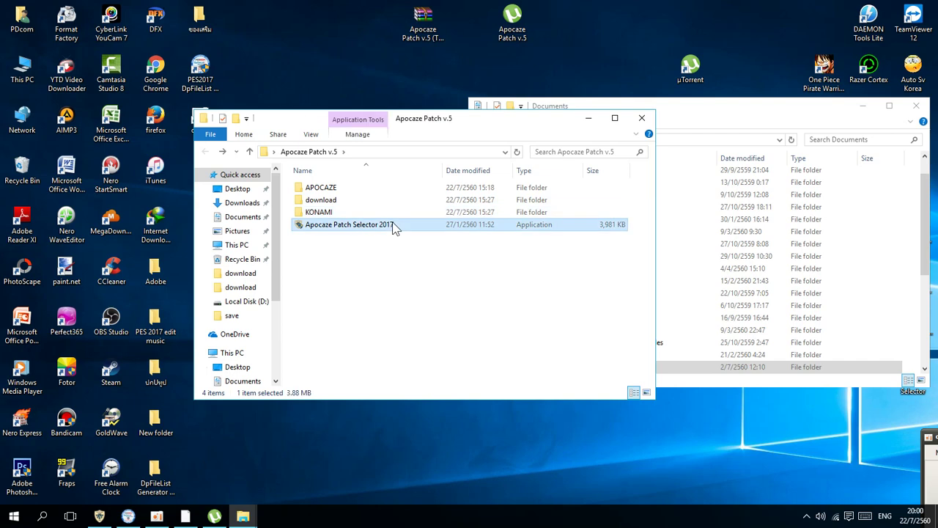
click(917, 301)
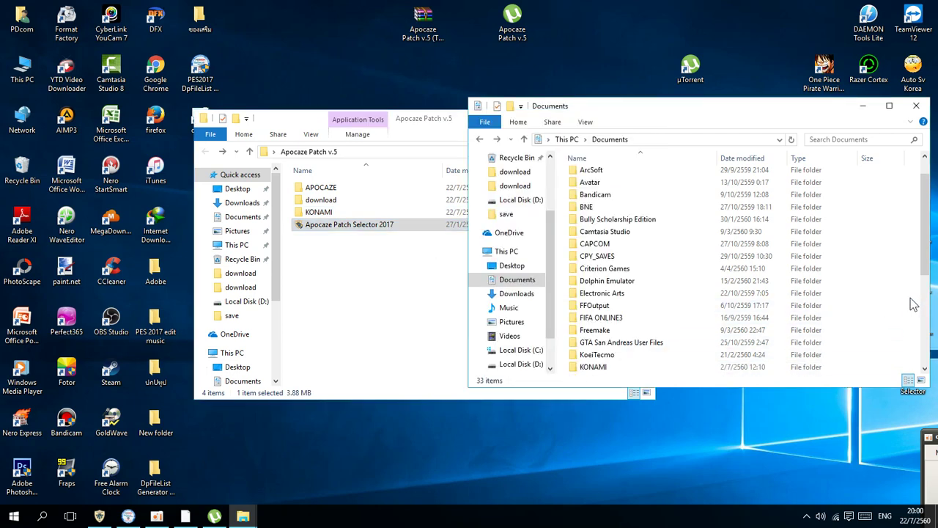
click(516, 365)
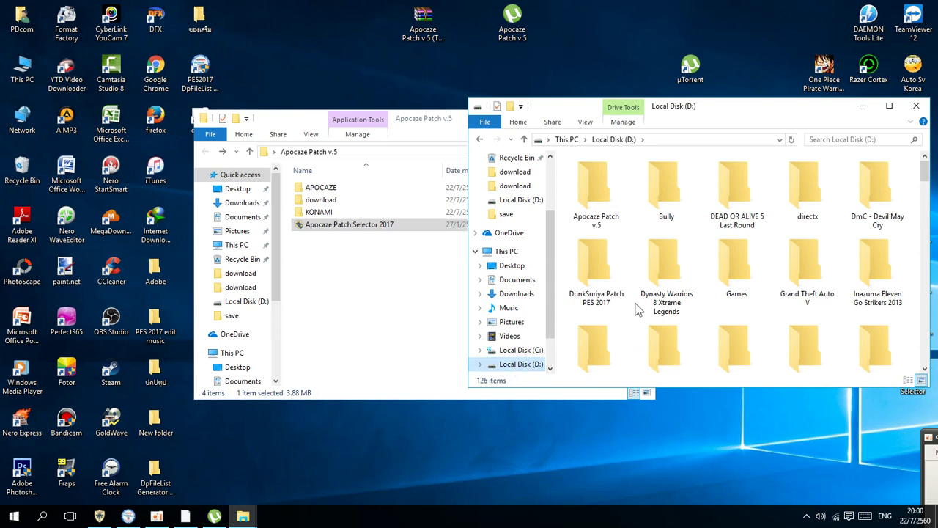
scroll(755, 273, down, 2)
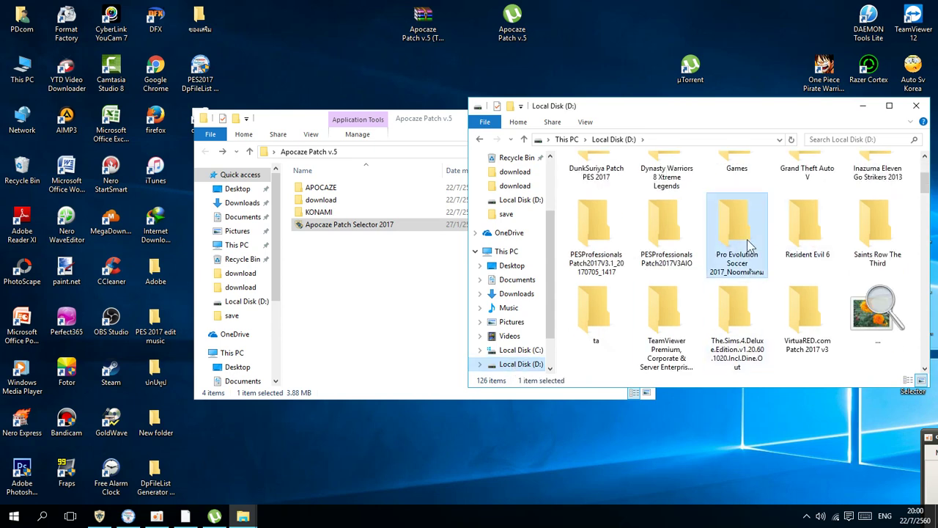
double_click(755, 271)
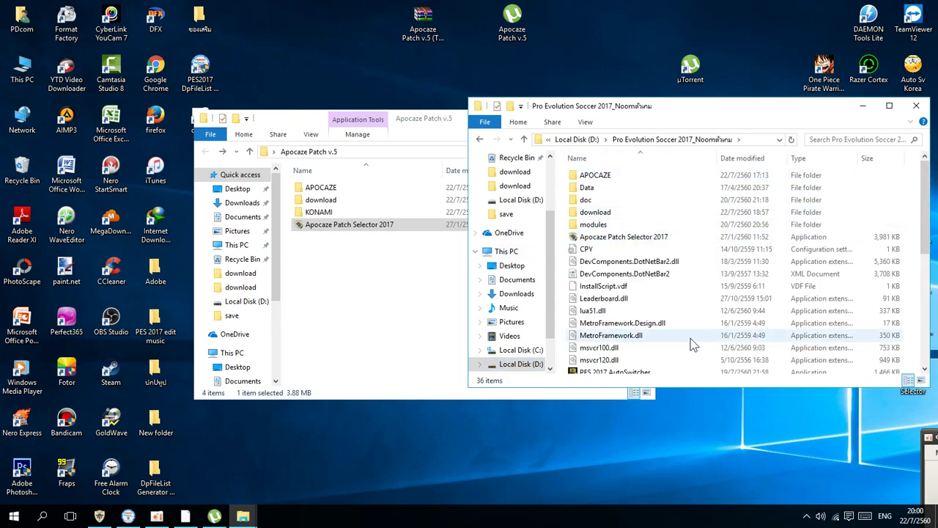
Step: Move the game folder window aside and close the Apocaze Patch v.5 folder window
click(446, 273)
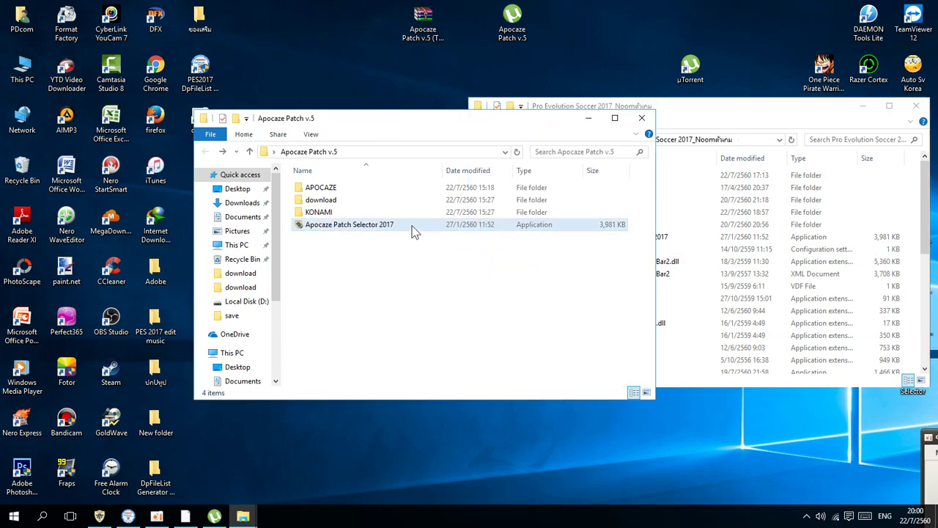
drag(669, 106, 701, 94)
drag(442, 228, 579, 139)
click(642, 118)
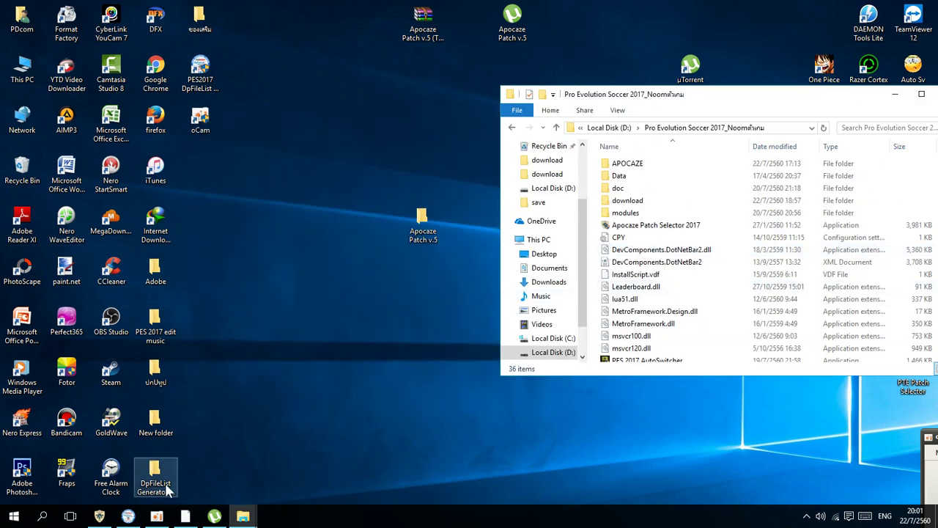
Step: Switch to the patch's blog page in the browser and read down to the DpFileList Generator instructions
drag(186, 513, 217, 518)
drag(329, 293, 395, 62)
click(741, 44)
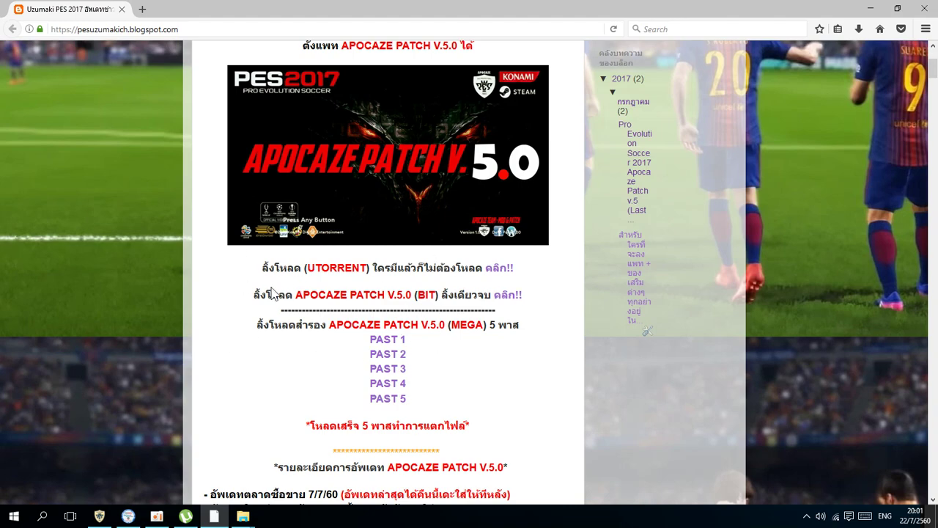
scroll(270, 288, down, 3)
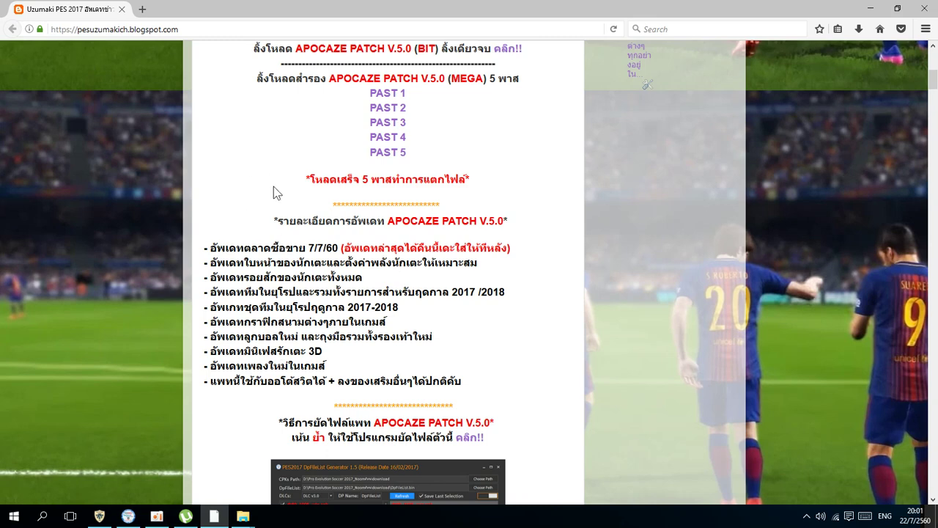
scroll(264, 327, down, 3)
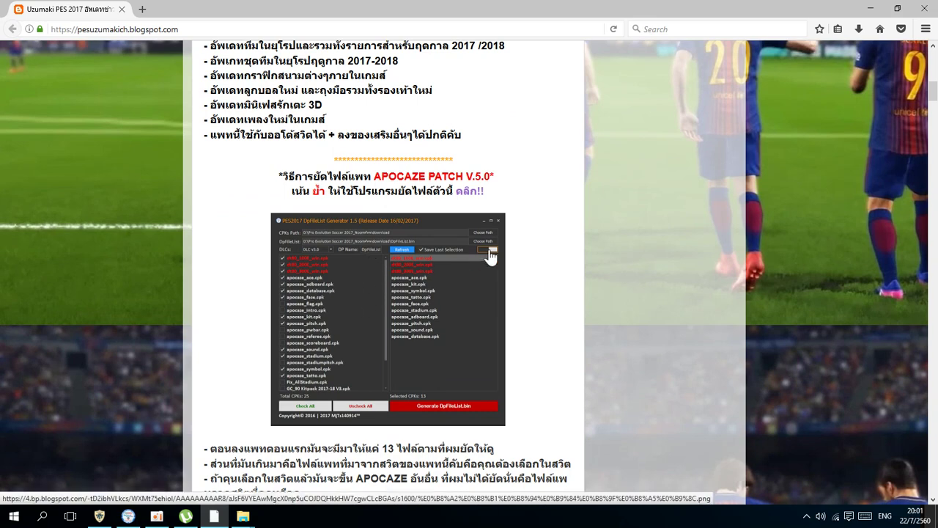
Step: View the MediaFire download page for PES2017 DpFileList Generator 1.5 in a new tab, dismiss the antivirus alerts and close the tab
right_click(471, 195)
click(492, 202)
click(190, 8)
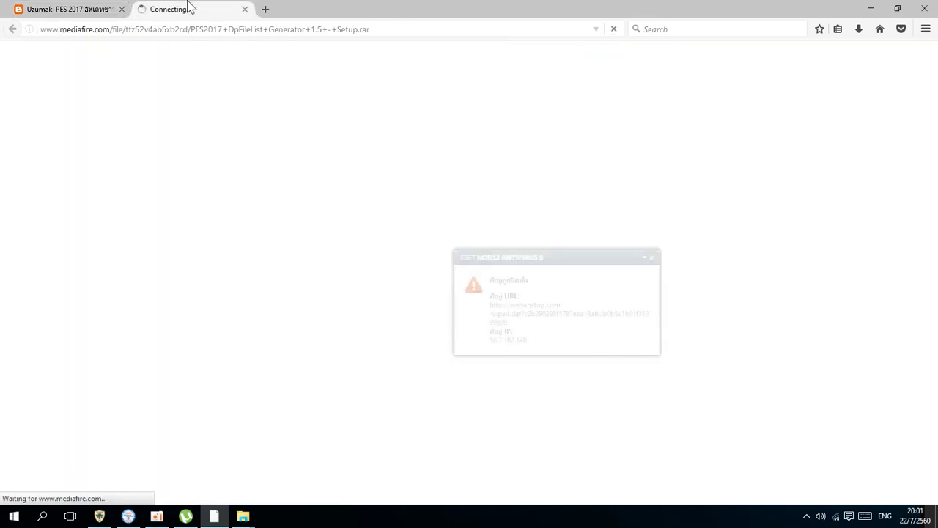
click(651, 258)
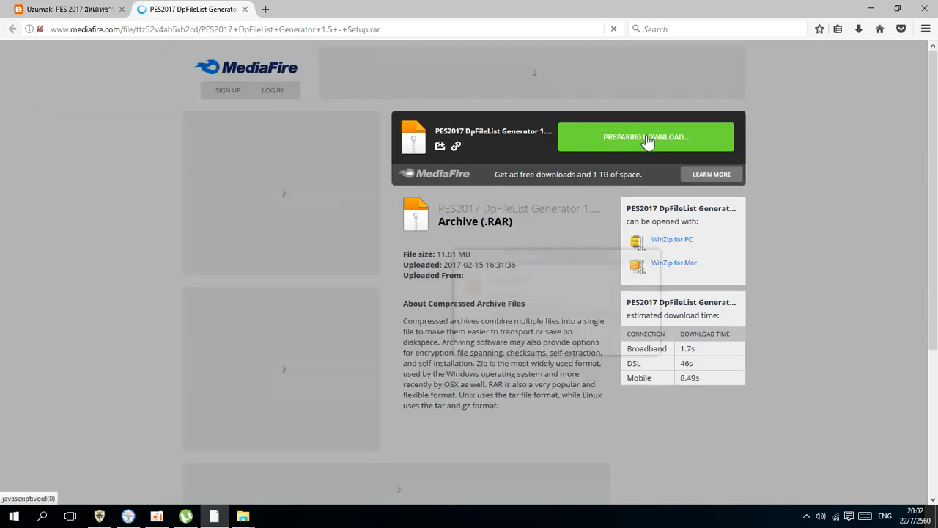
click(650, 258)
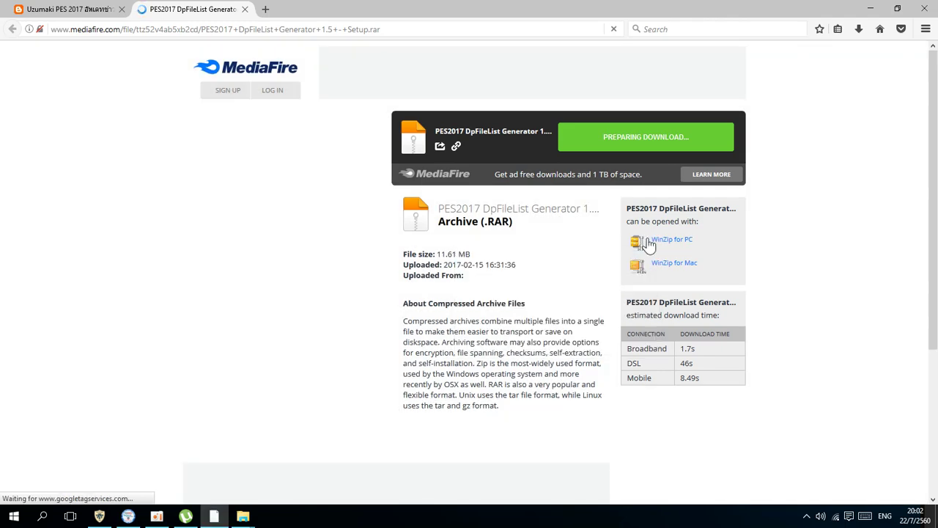
click(245, 9)
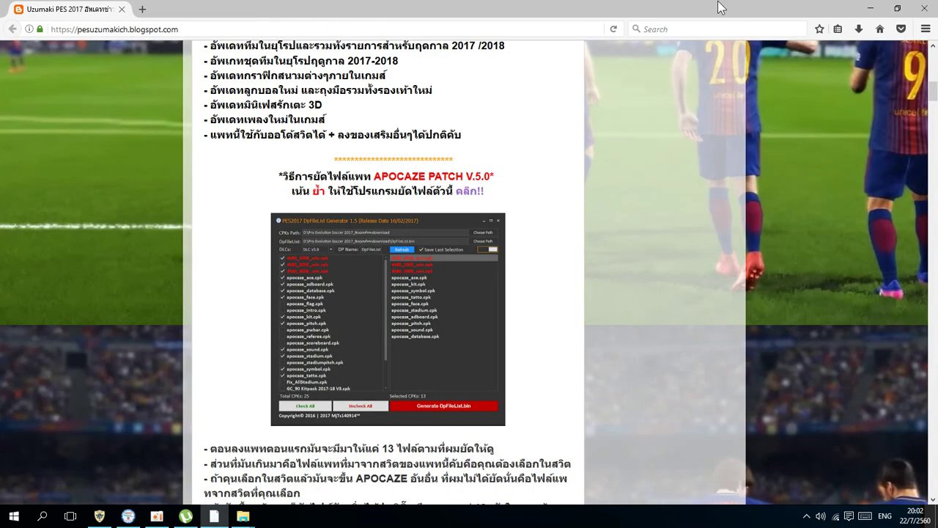
Step: Minimize the browser and rearrange the PES2017 DpFileList Generator 1.5 shortcut and the Apocaze Patch v.5 folder on the desktop
click(870, 8)
drag(205, 69, 354, 126)
drag(216, 117, 205, 68)
click(312, 121)
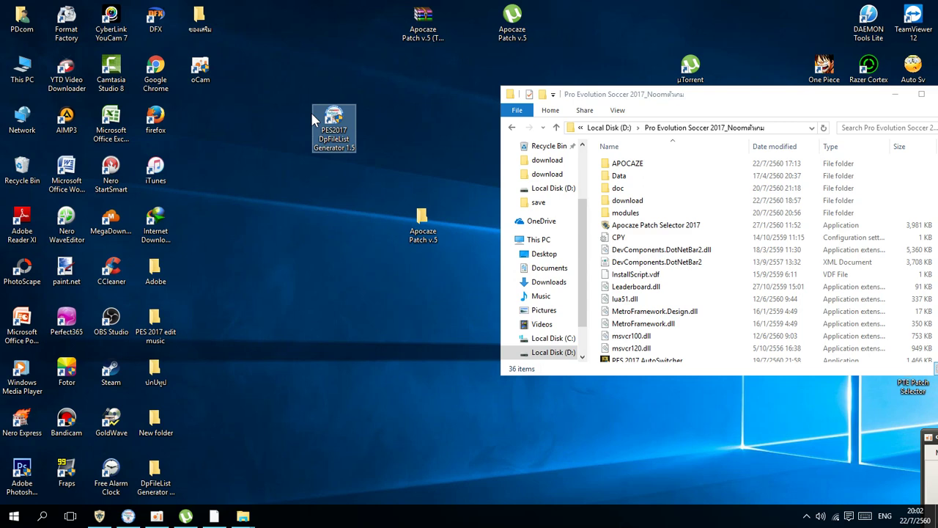
drag(429, 235, 365, 35)
drag(354, 121, 351, 175)
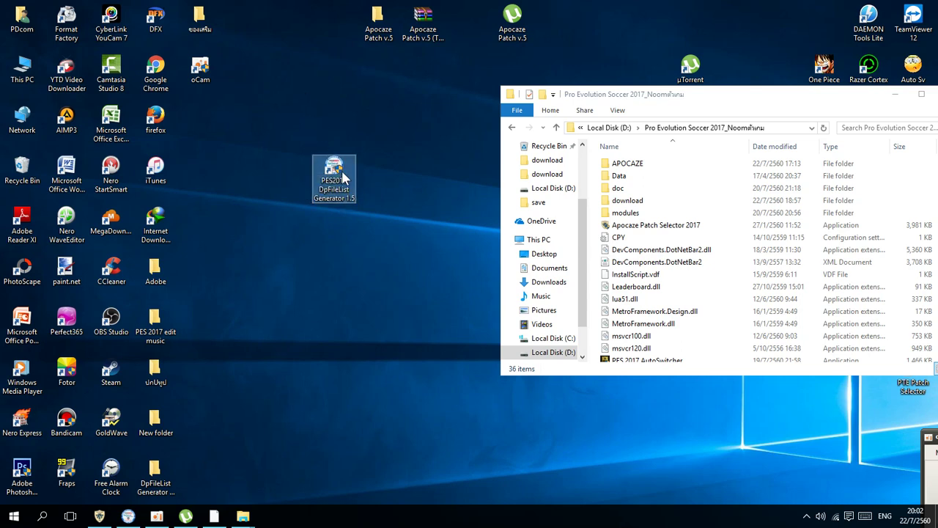
Step: Restore the blog page in a smaller window clear of the desktop shortcut and launch PES2017 DpFileList Generator 1.5
click(214, 516)
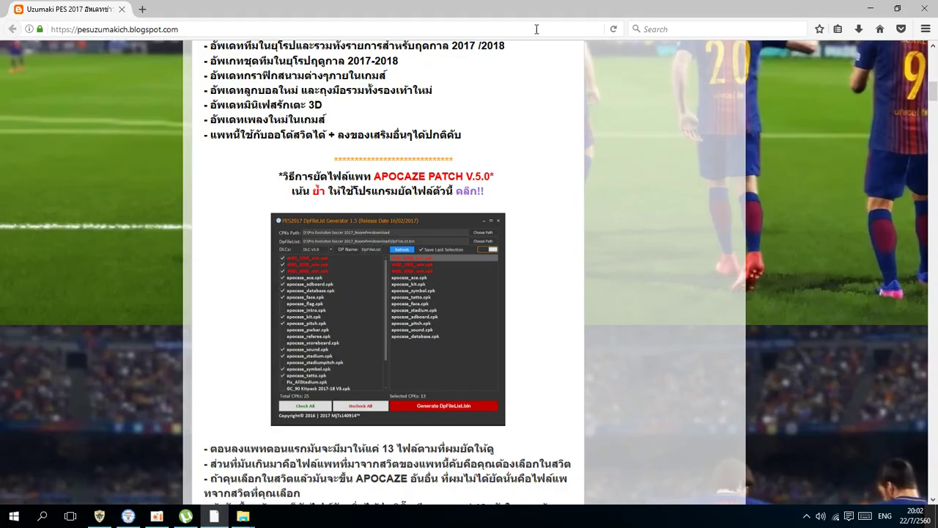
drag(665, 10, 761, 84)
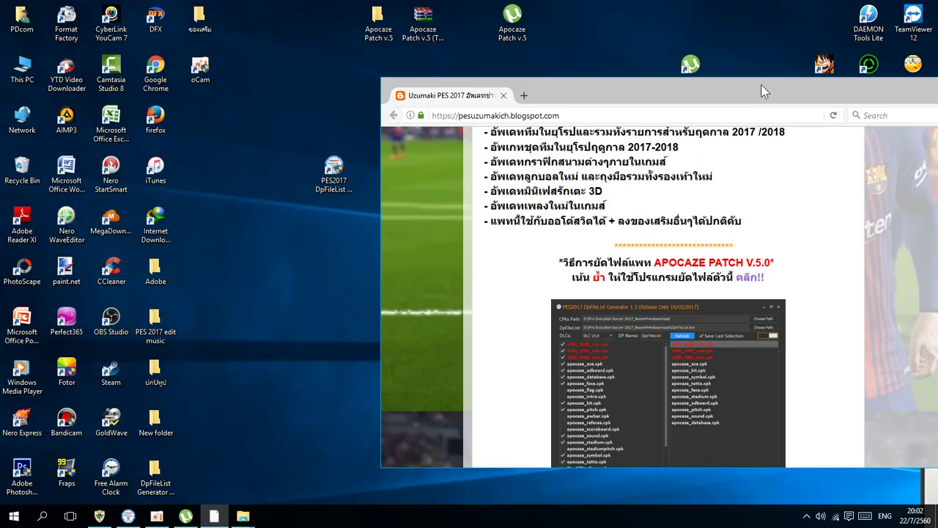
double_click(335, 185)
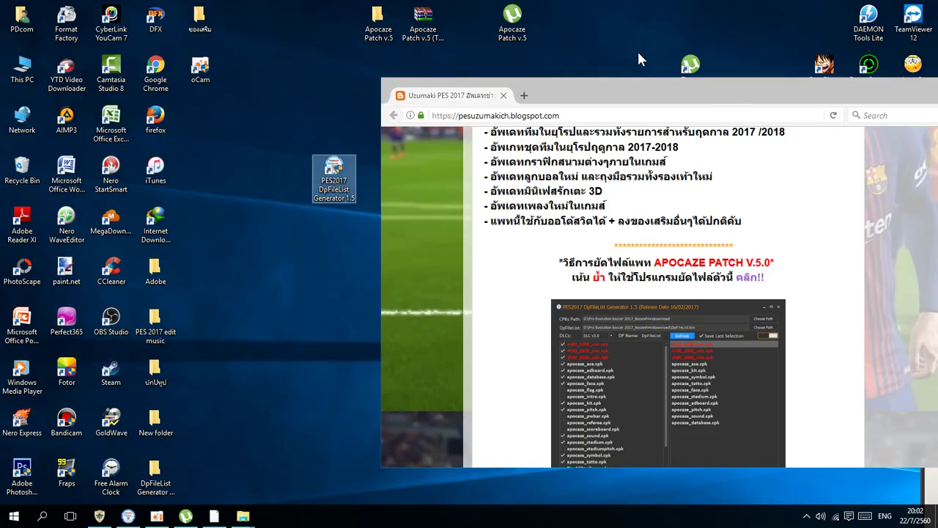
click(708, 102)
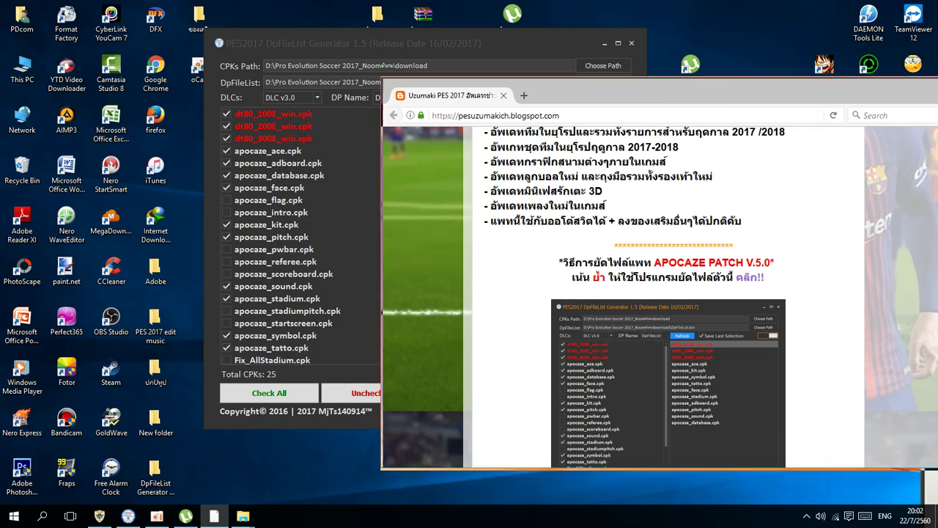
Step: Place the DpFileList Generator window beside the blog page's example image and switch the generator to its light theme
drag(480, 99, 558, 20)
click(439, 51)
drag(411, 43, 251, 54)
click(440, 108)
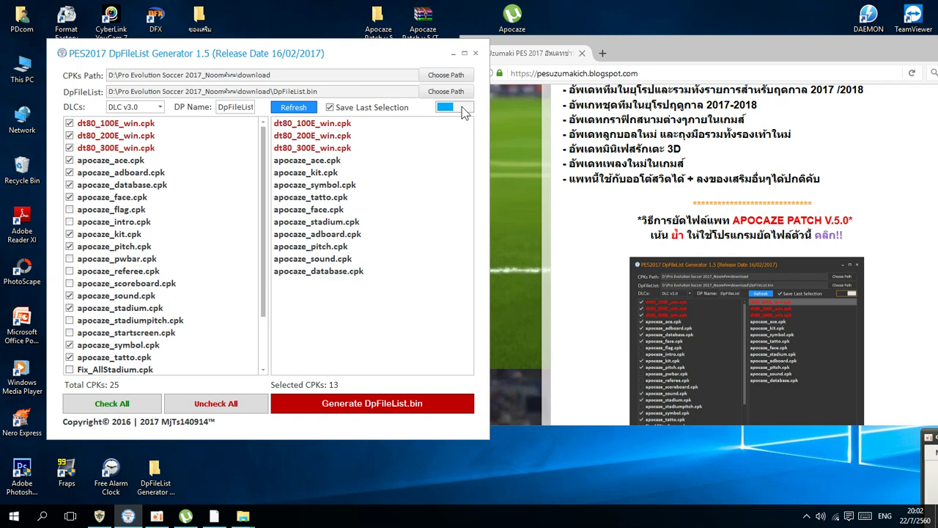
Step: Switch the generator back to its dark theme and check the DpFileList file in the game's download folder, keeping the existing path
click(444, 107)
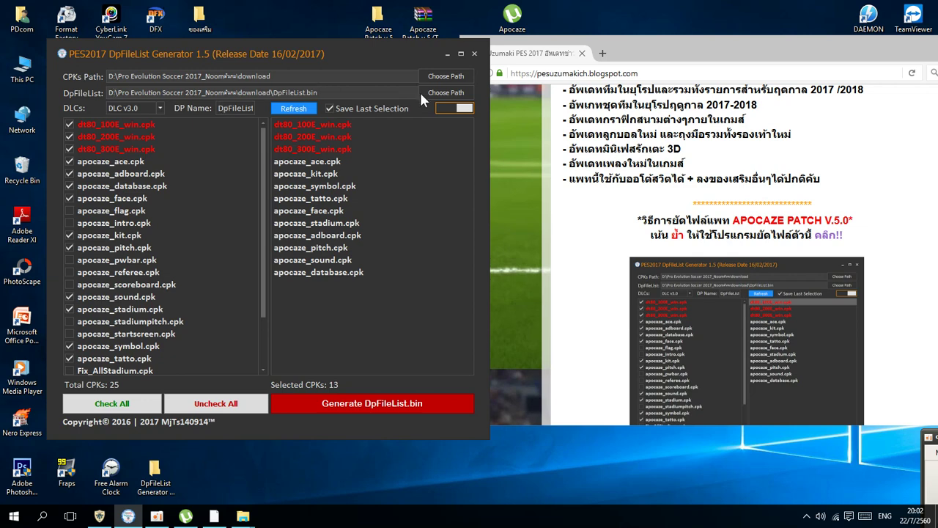
click(440, 97)
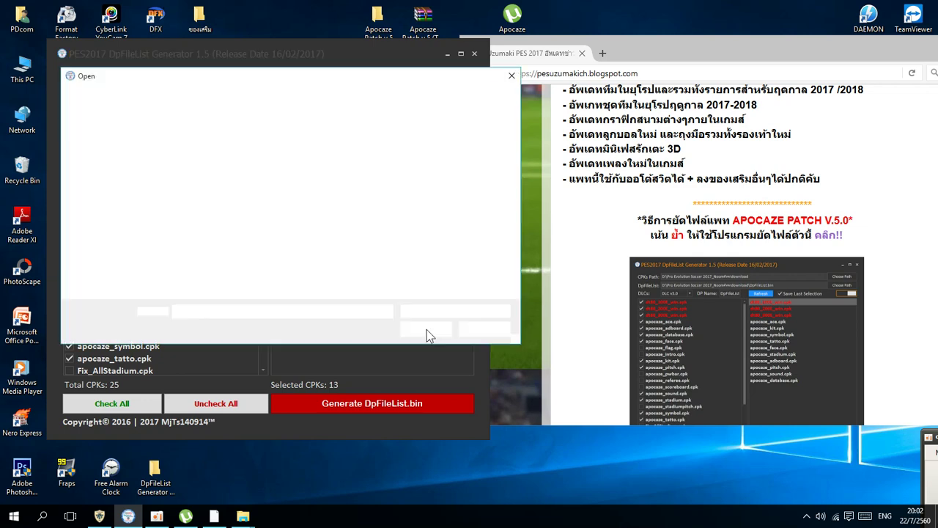
click(95, 296)
double_click(330, 266)
double_click(217, 188)
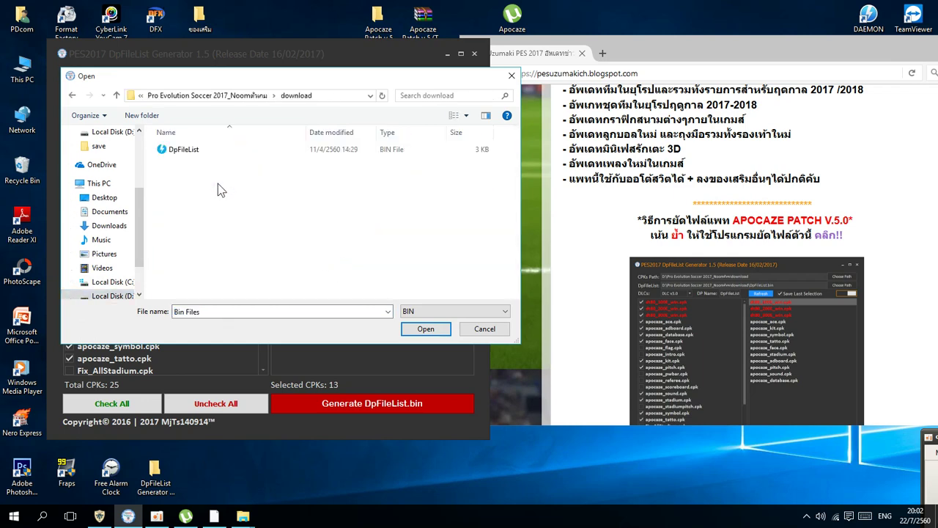
click(255, 151)
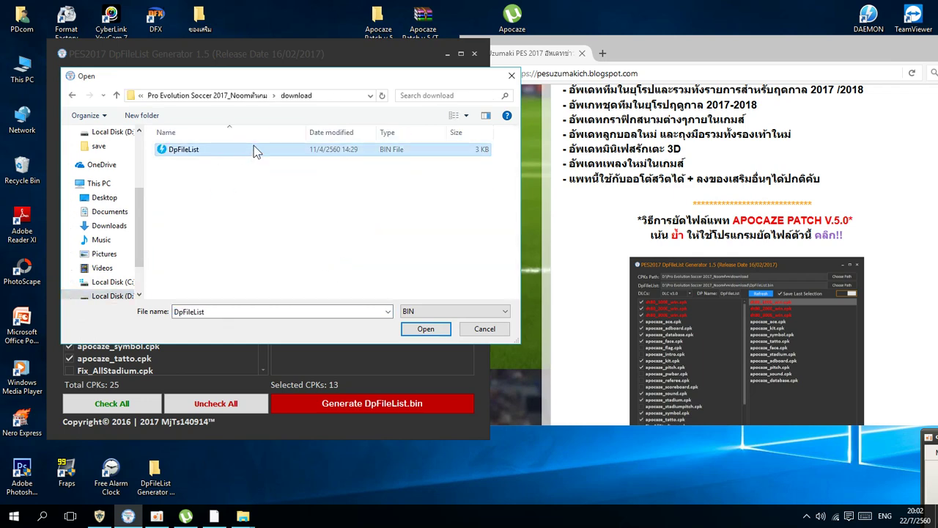
click(478, 331)
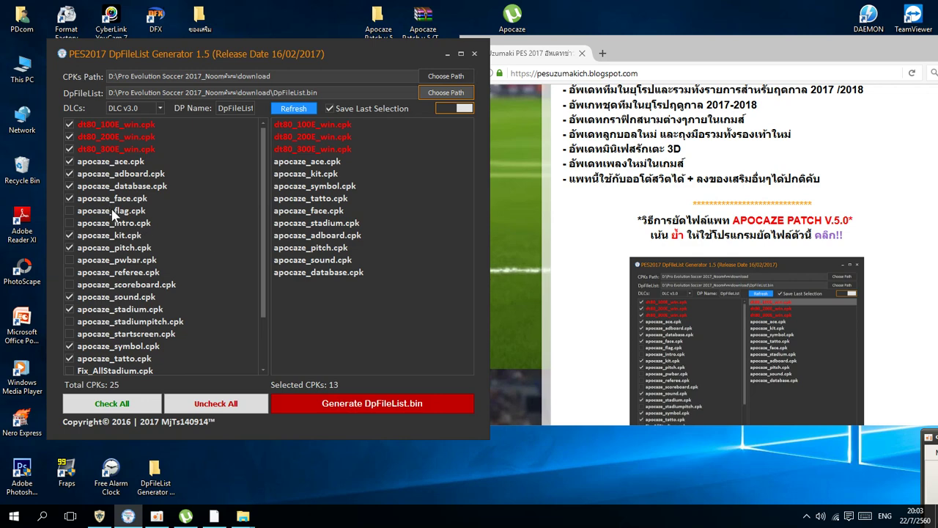
Step: Review the full list of CPK files in the generator and compare the selected ones with the blog page's example and notes
scroll(108, 216, down, 3)
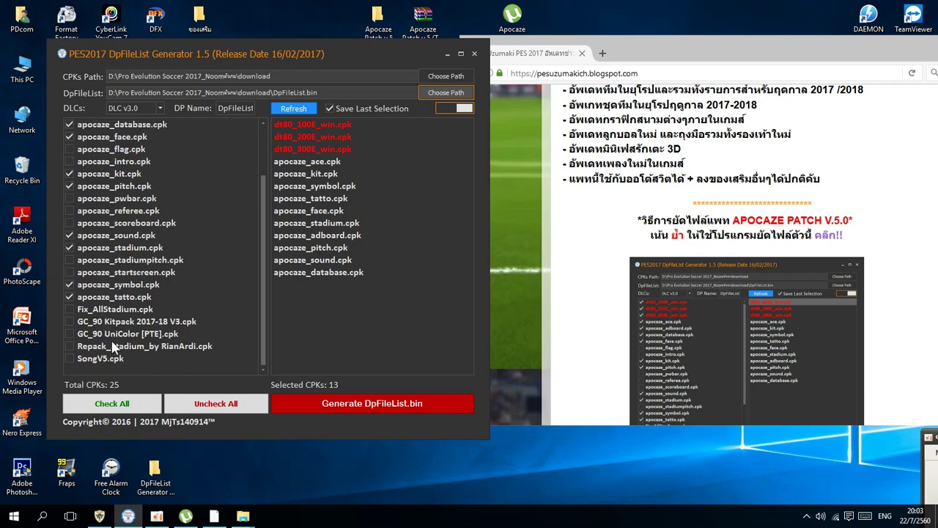
scroll(105, 312, up, 3)
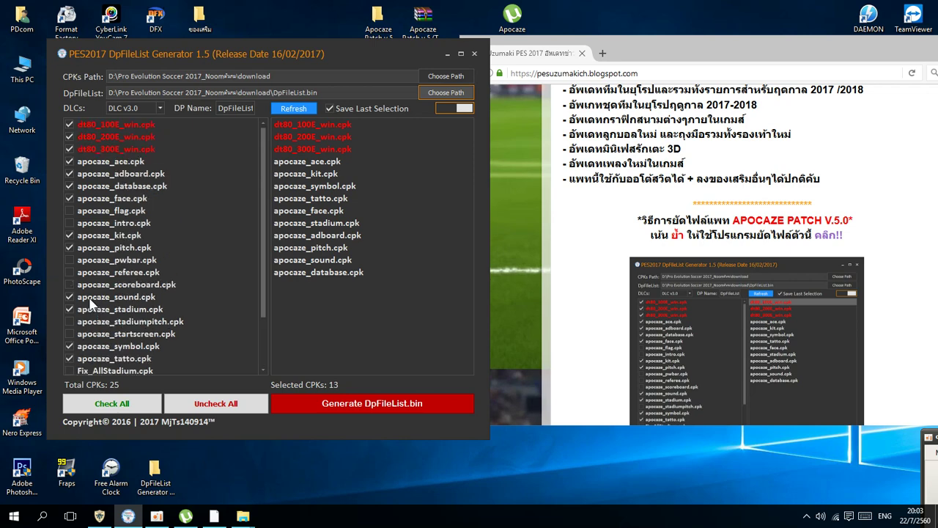
scroll(688, 240, down, 3)
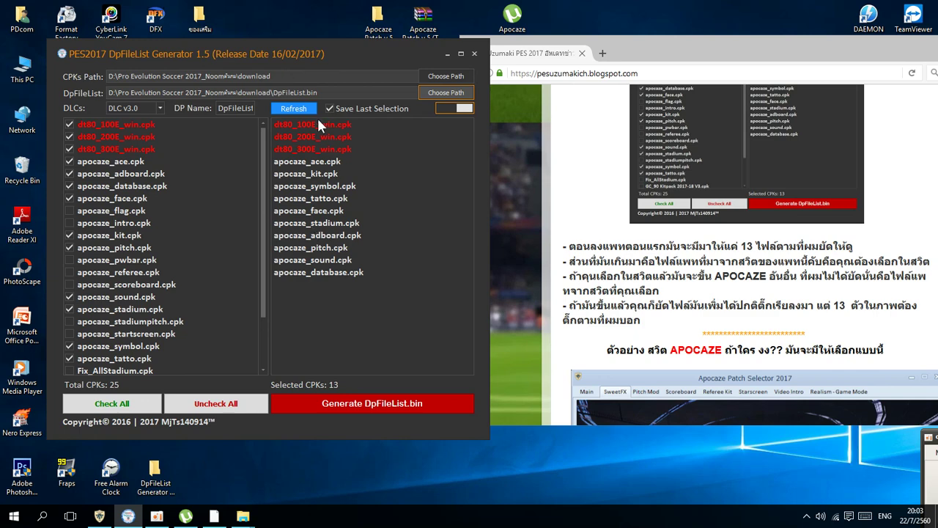
scroll(151, 264, down, 2)
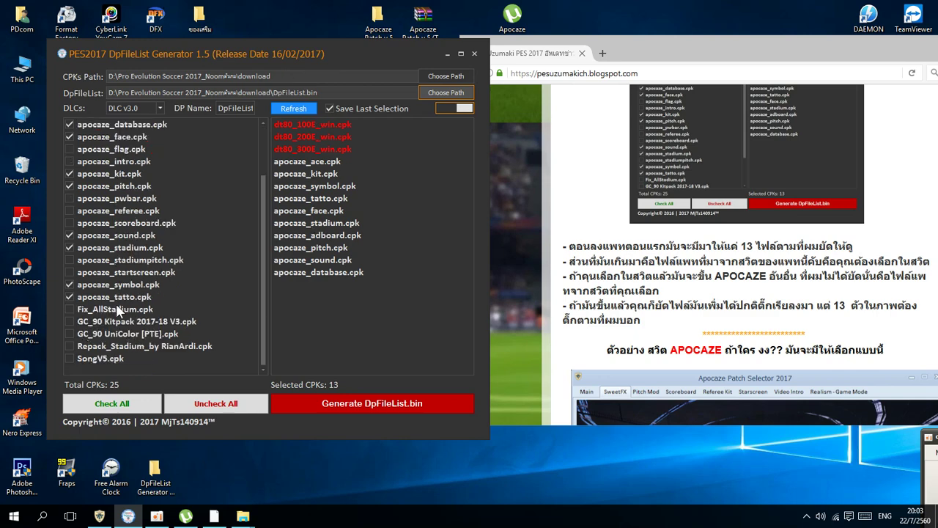
scroll(100, 323, up, 2)
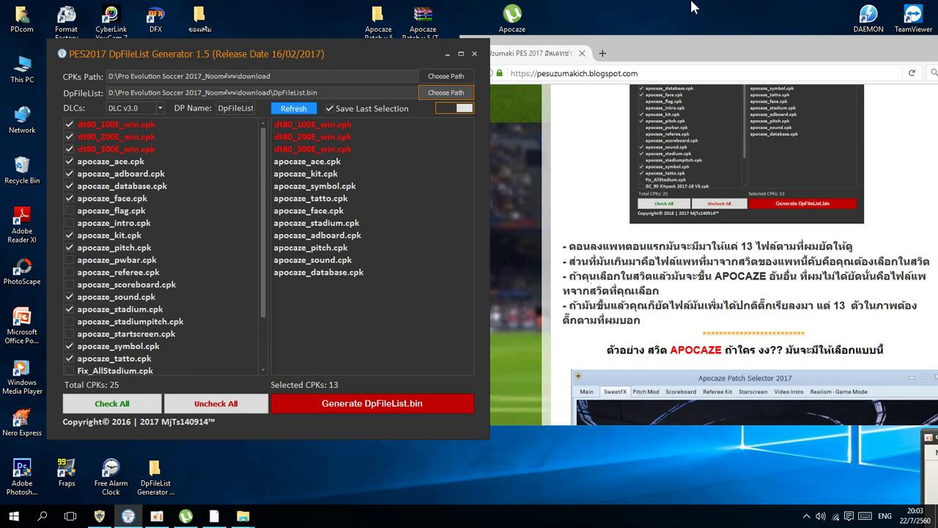
Step: Bring the blog page in front of the generator, open Apocaze Patch Selector 2017 and move it below the blog's notes
drag(707, 43, 684, 44)
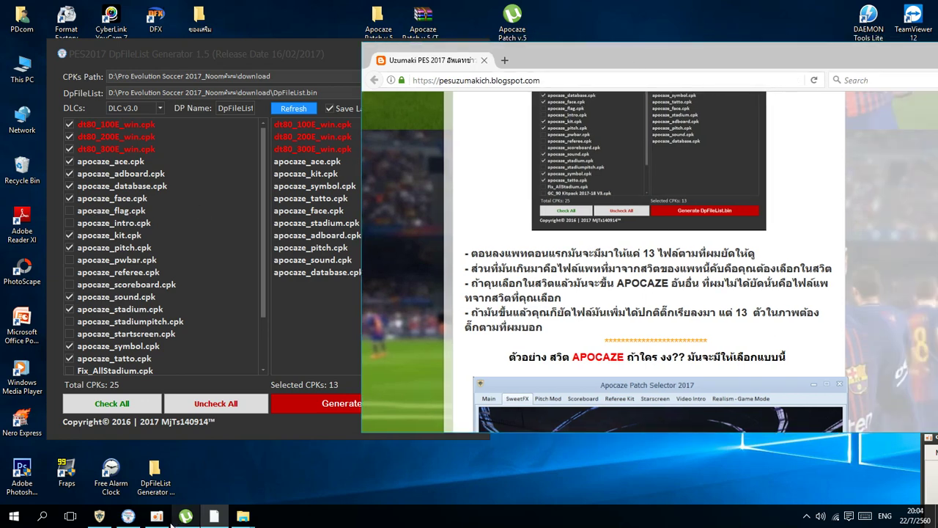
click(99, 516)
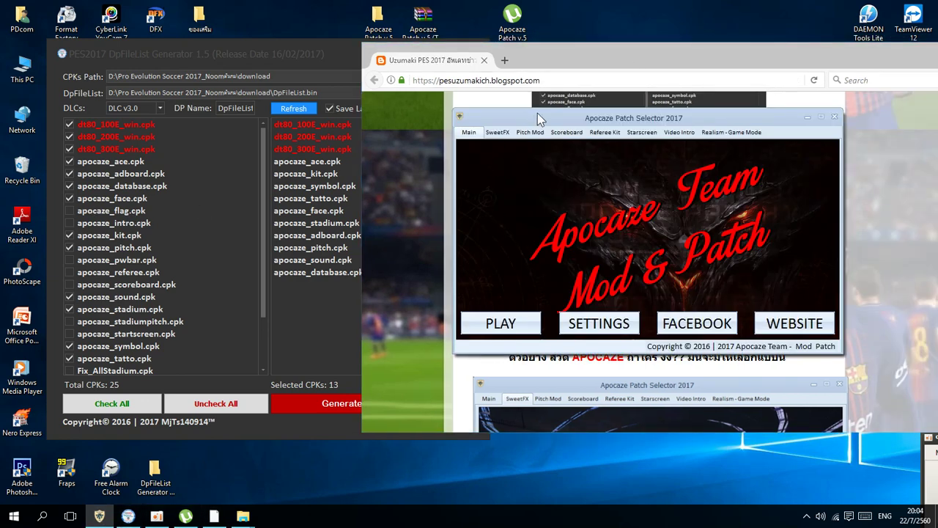
drag(543, 126, 646, 387)
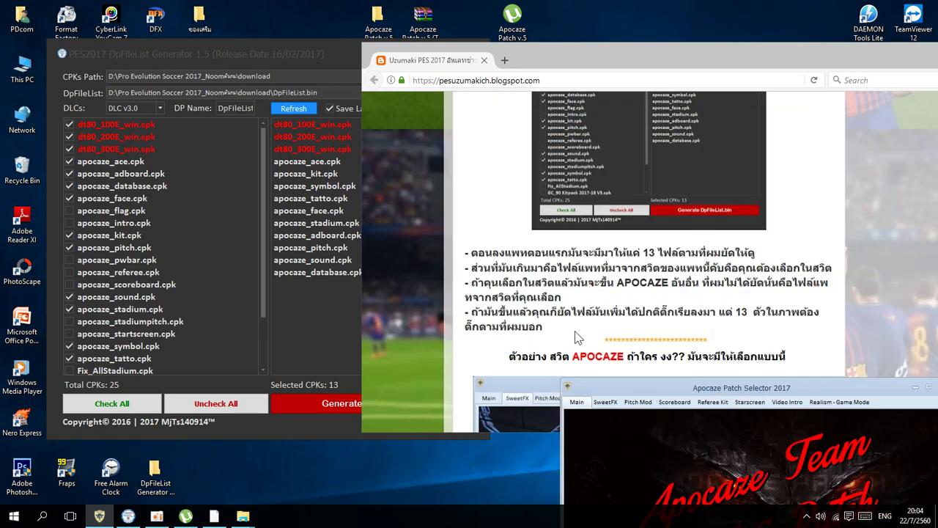
Step: Read the blog's notes on the 13 required files and compare its example image with the generator's selected CPKs
scroll(576, 300, down, 3)
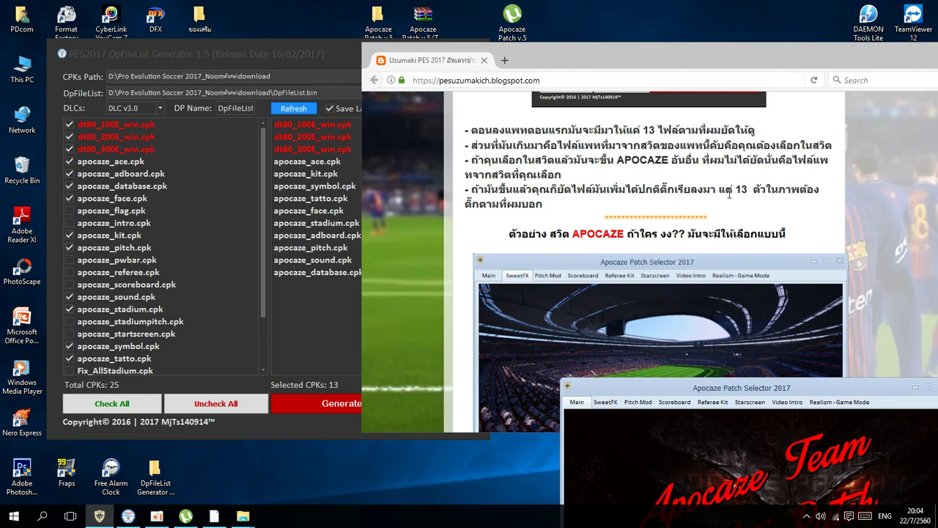
scroll(729, 192, up, 3)
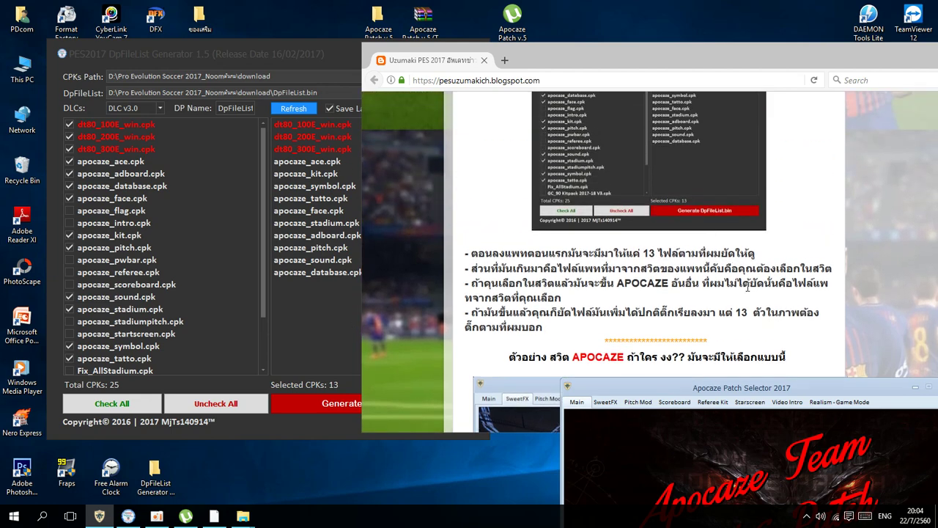
scroll(390, 226, up, 3)
click(292, 320)
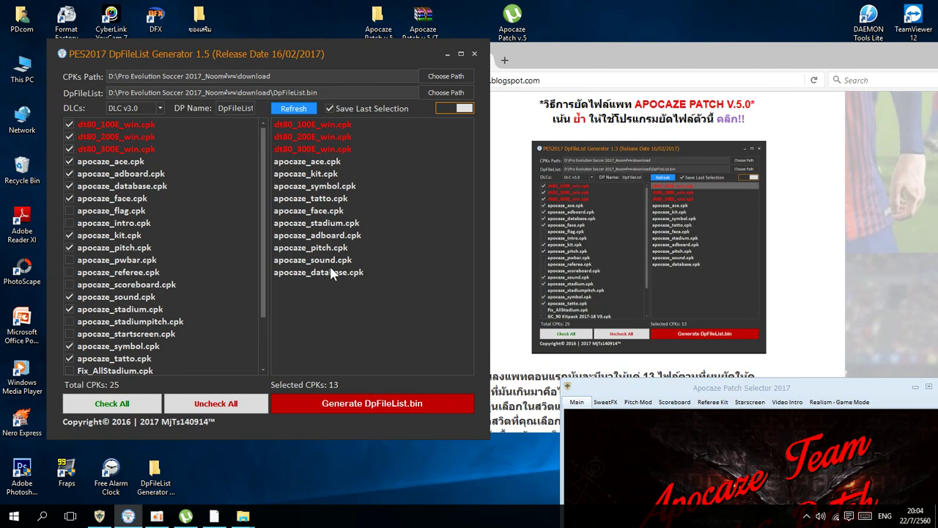
scroll(499, 301, down, 3)
scroll(763, 270, down, 2)
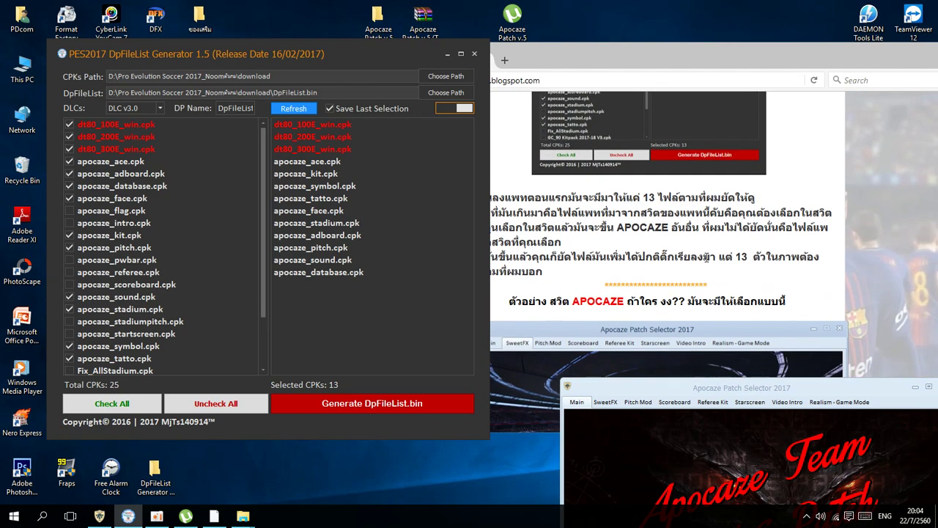
click(680, 66)
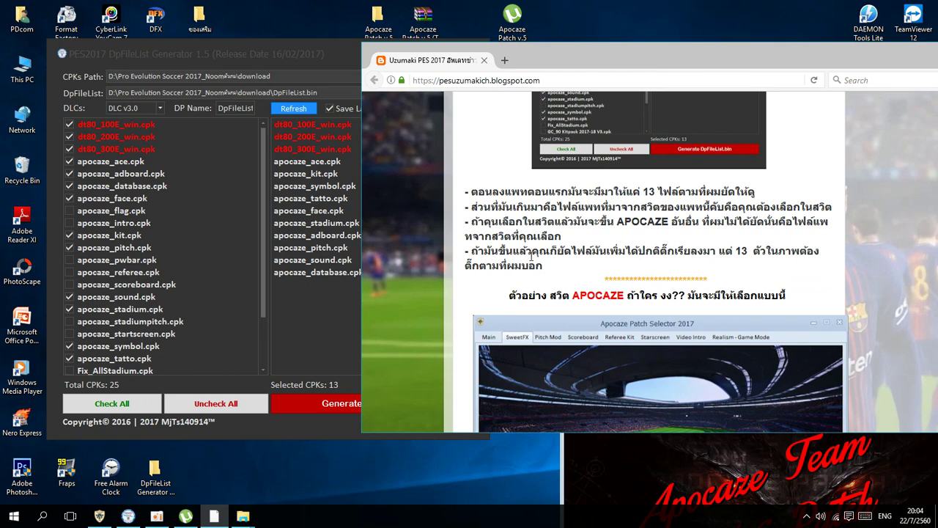
Step: Try selecting the extra apocaze flag, intro, pwbar, referee and scoreboard CPKs in the generator, and deselect them again
click(73, 211)
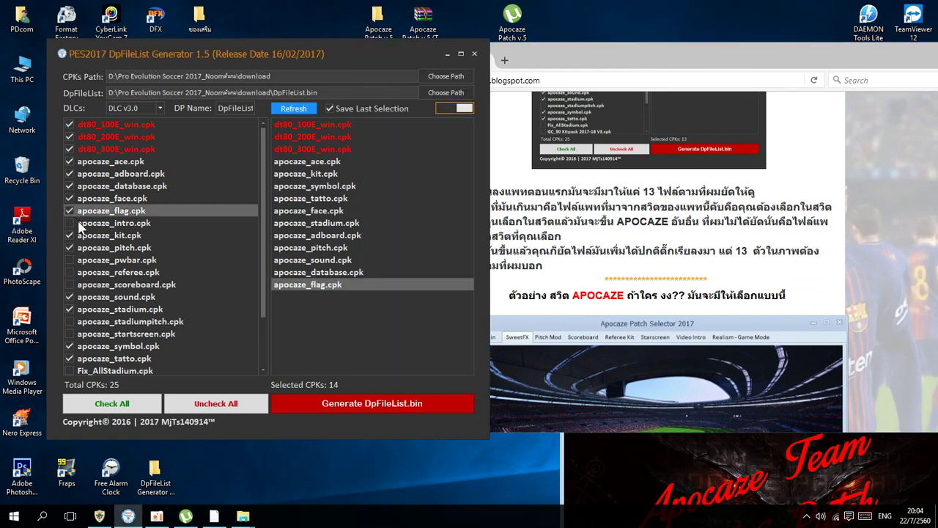
click(76, 224)
click(76, 261)
click(76, 272)
click(76, 286)
click(72, 285)
click(71, 273)
click(71, 260)
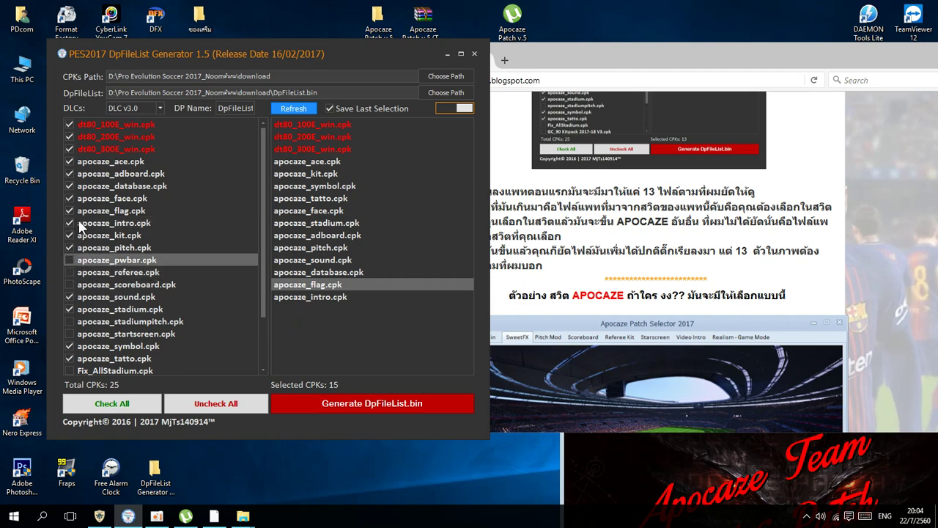
click(79, 224)
click(75, 212)
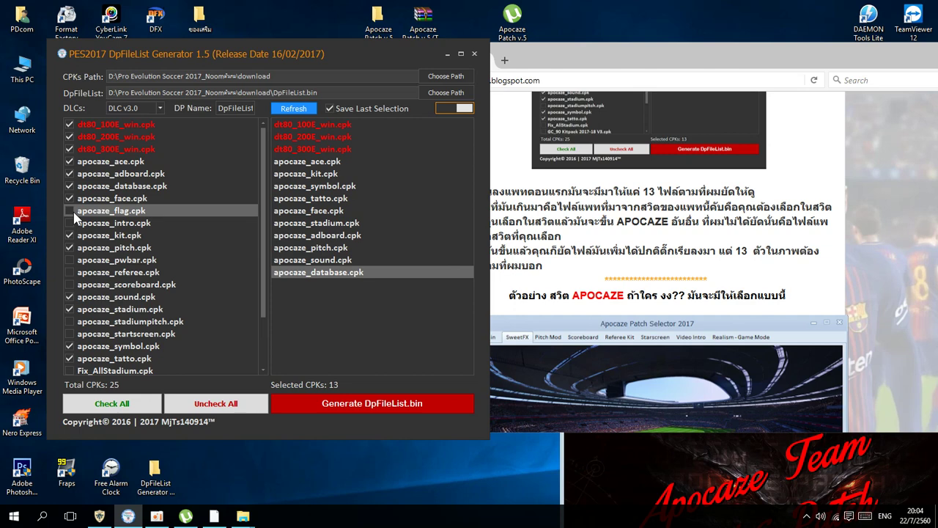
Step: Bring Apocaze Patch Selector 2017 to the front and place it fully visible over the blog page
click(597, 414)
drag(300, 242, 802, 462)
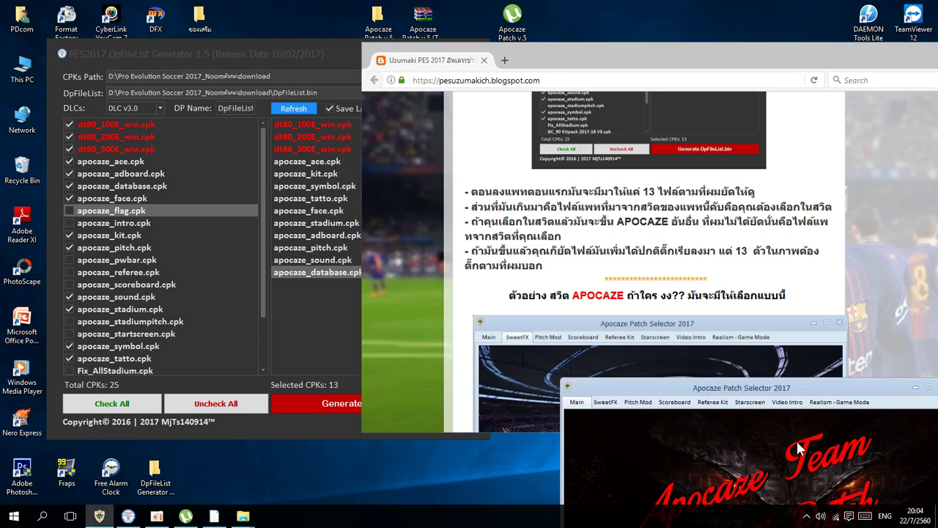
drag(753, 389, 666, 112)
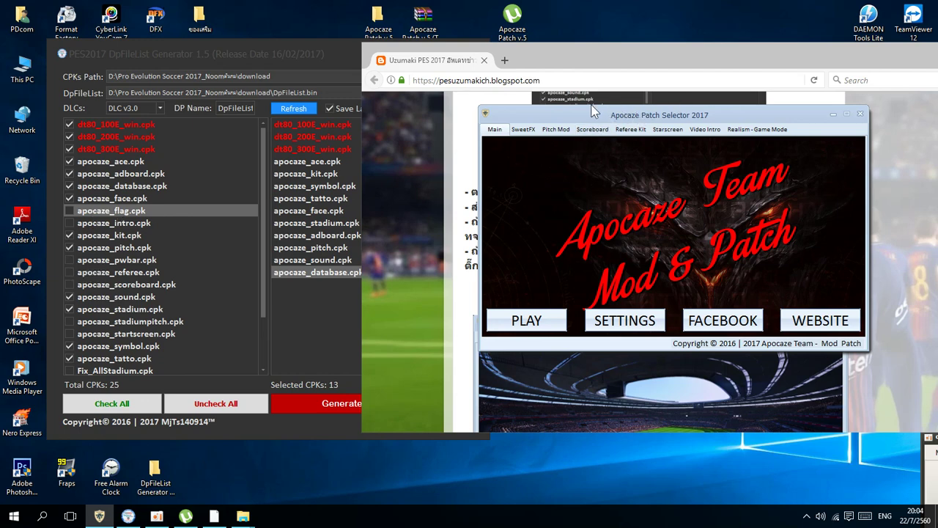
Step: Preview the Ultra HD and SweetFX Natural HD 1080p presets in the patch selector's SweetFX options
click(522, 131)
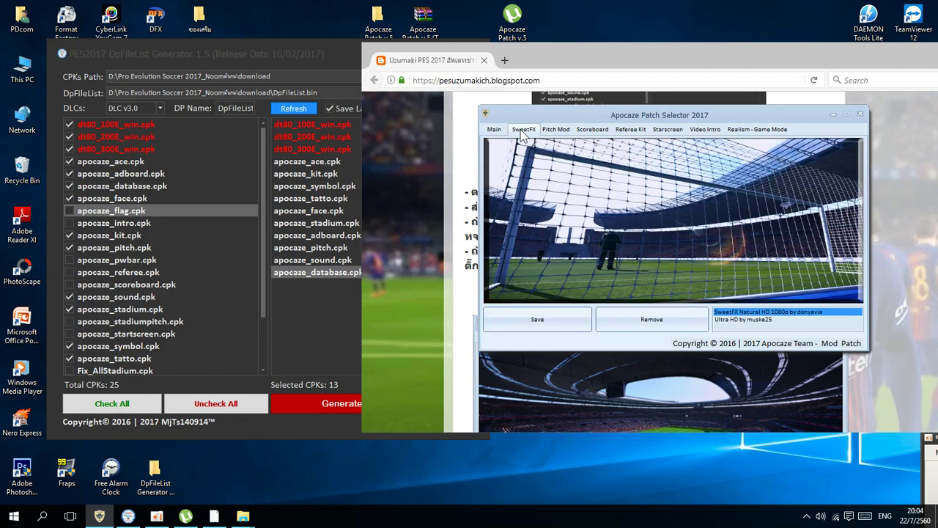
click(733, 321)
click(727, 312)
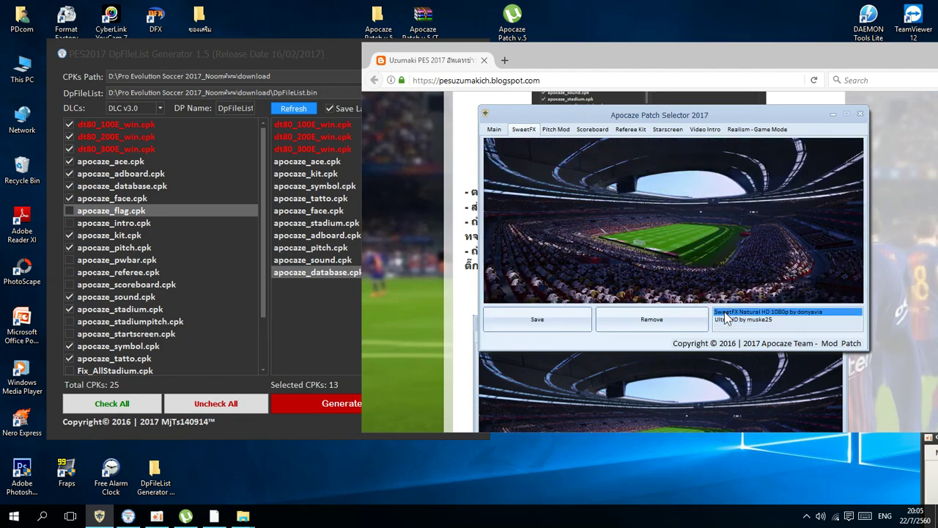
click(728, 320)
click(726, 313)
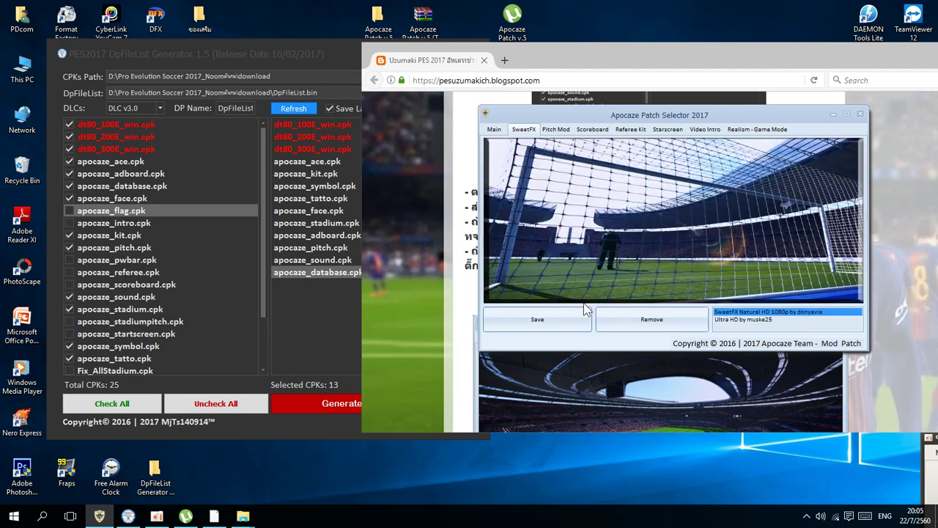
Step: Save the SweetFX Natural HD 1080p preset to the game and remove it again
click(577, 325)
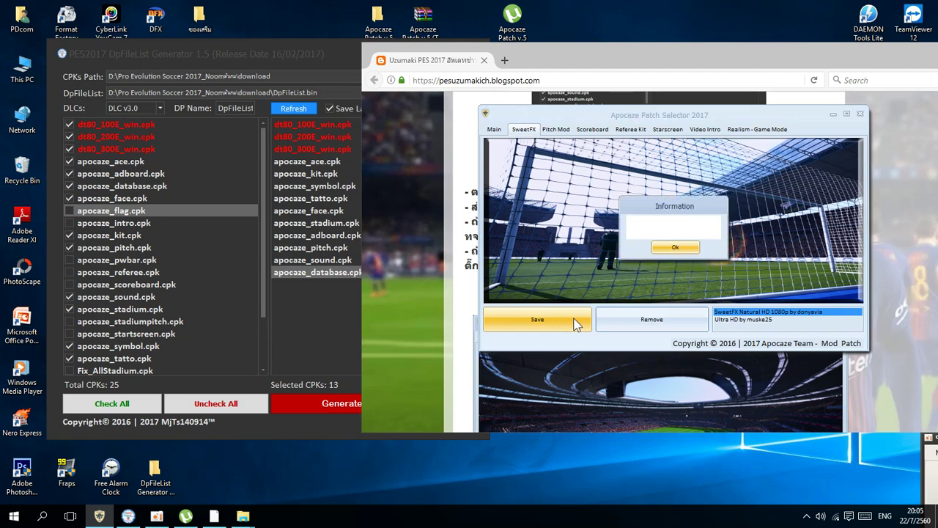
click(676, 249)
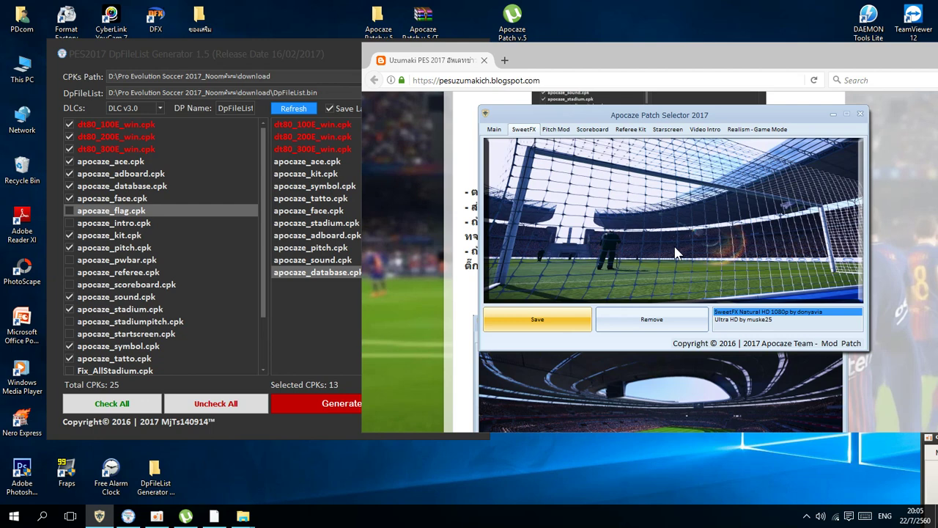
click(680, 325)
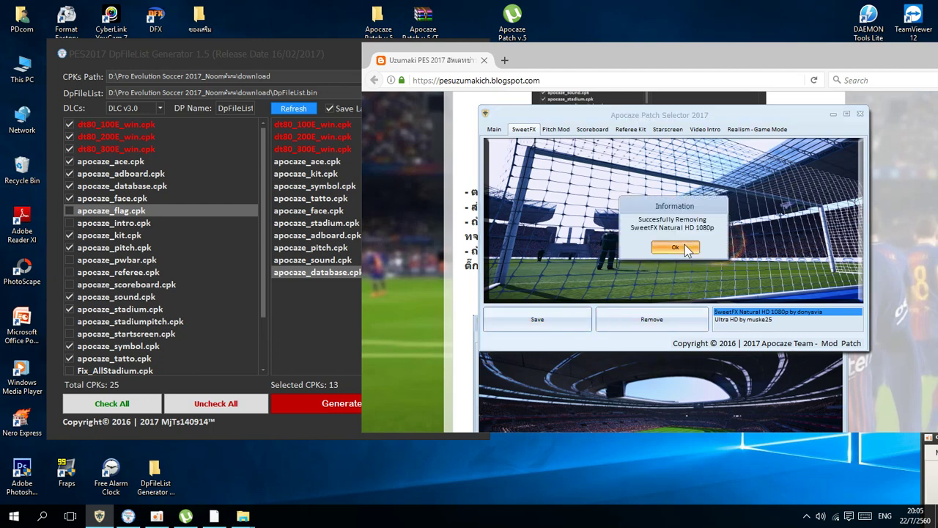
click(692, 249)
click(497, 131)
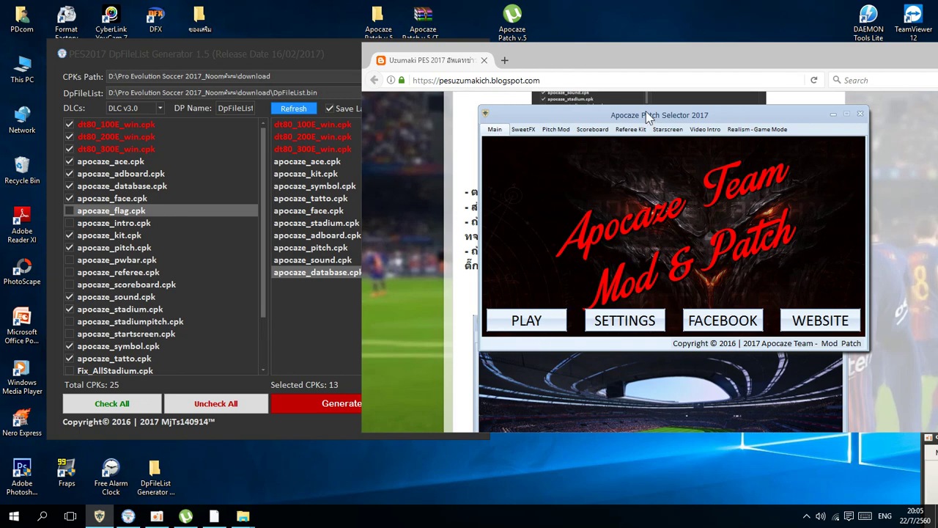
click(524, 130)
click(556, 131)
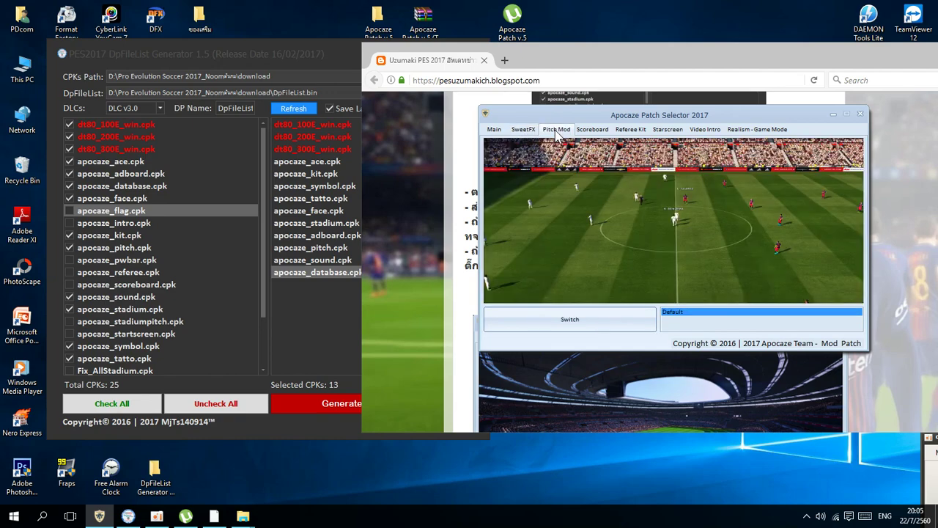
click(494, 131)
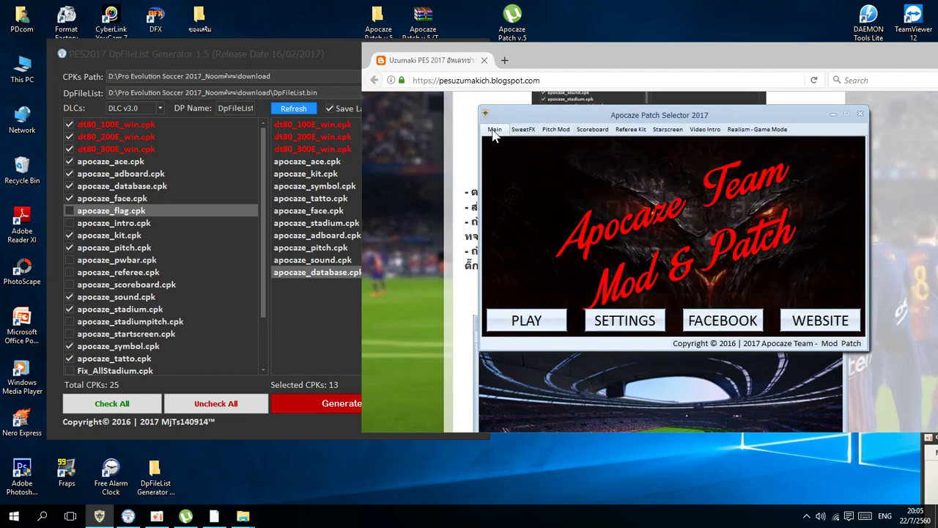
click(525, 130)
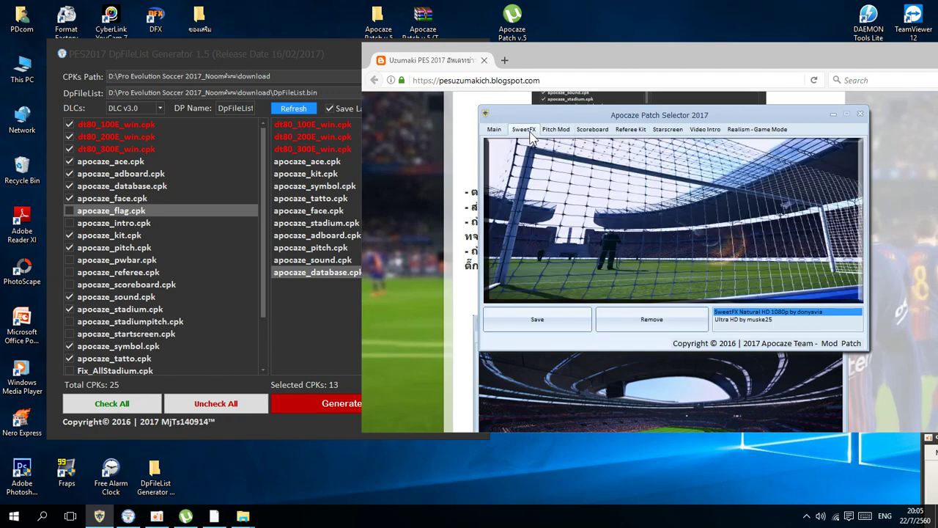
Step: Switch the game's pitch mod to Default in the patch selector
click(568, 134)
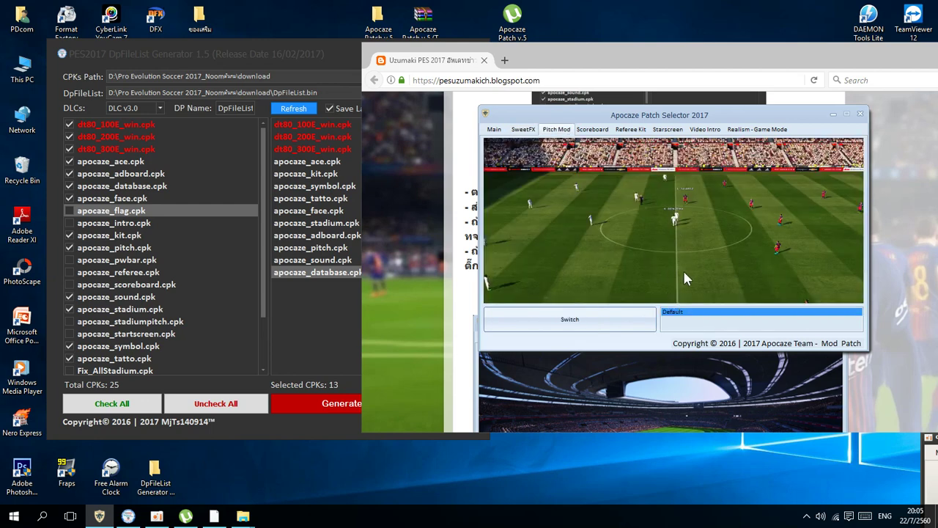
click(642, 330)
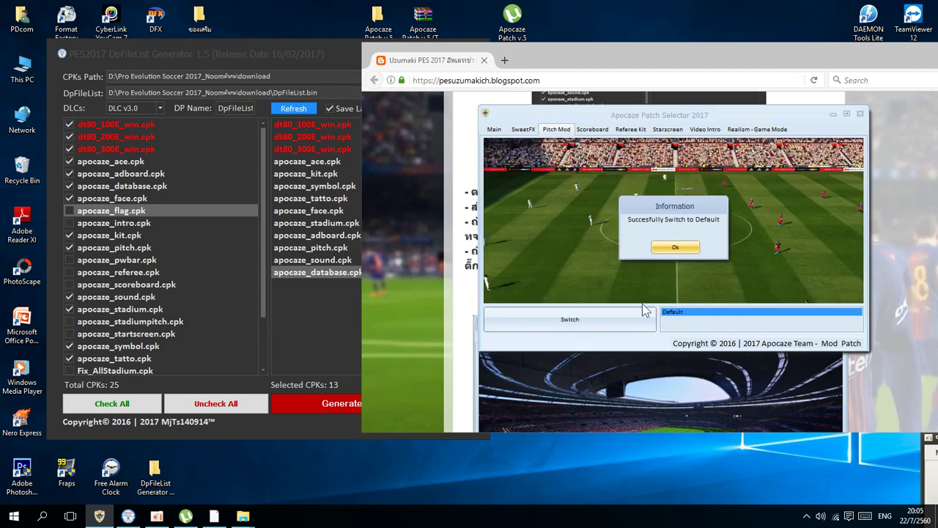
click(668, 246)
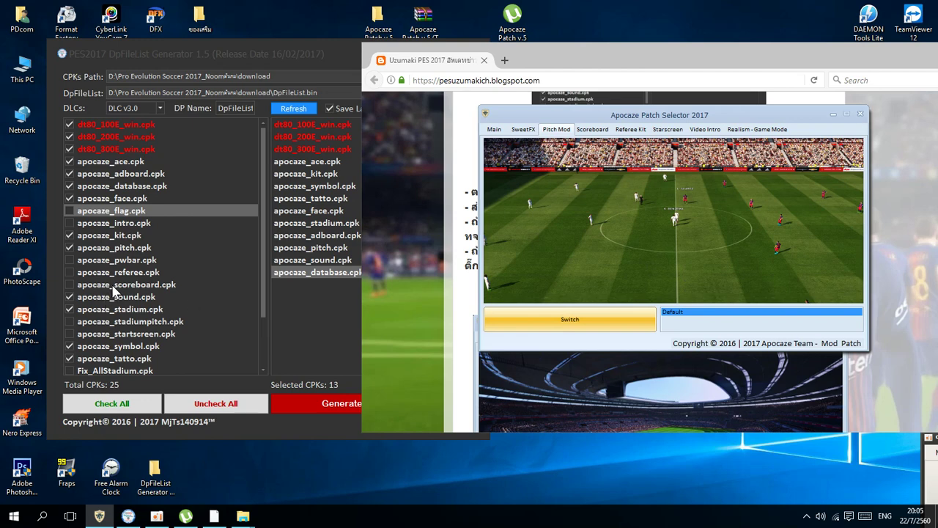
scroll(111, 280, down, 2)
scroll(115, 297, up, 2)
Step: Browse the scoreboard choices and switch the game's scoreboard to Fifa 2017
click(589, 131)
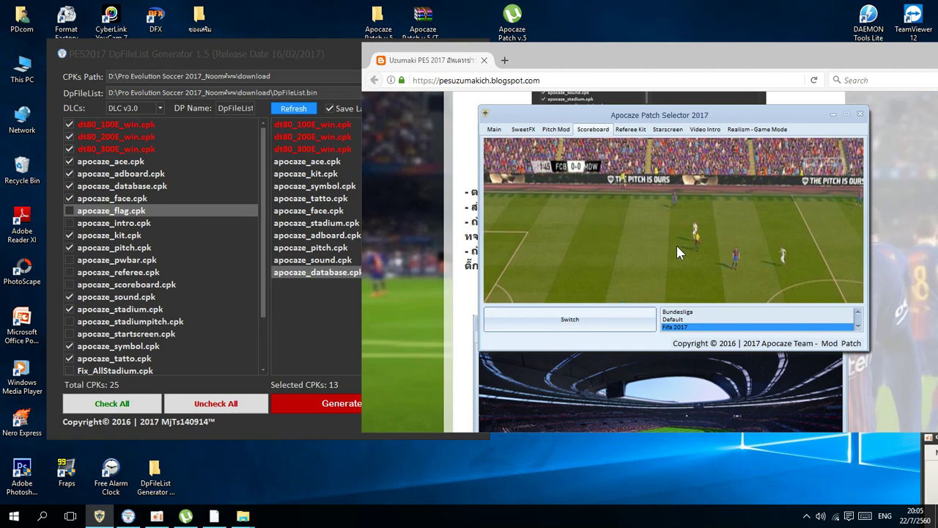
scroll(698, 321, up, 1)
click(698, 321)
scroll(695, 323, down, 2)
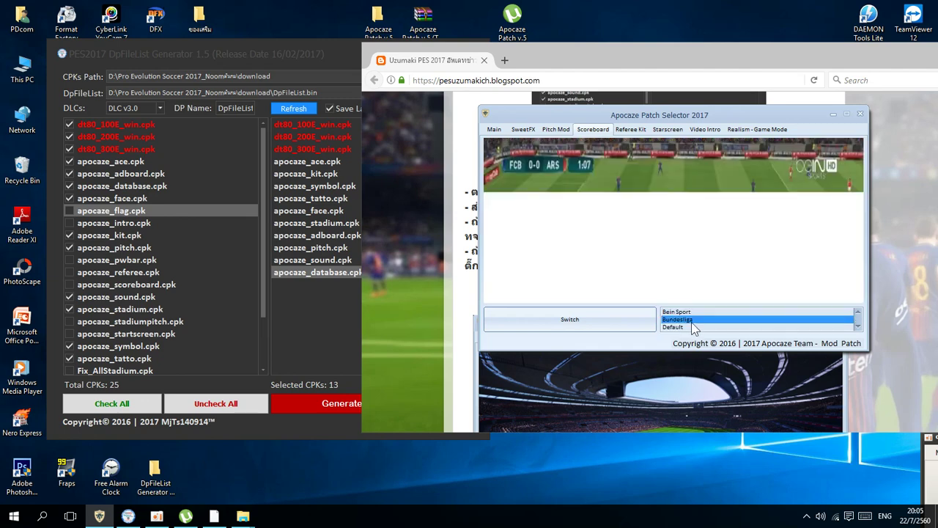
click(691, 322)
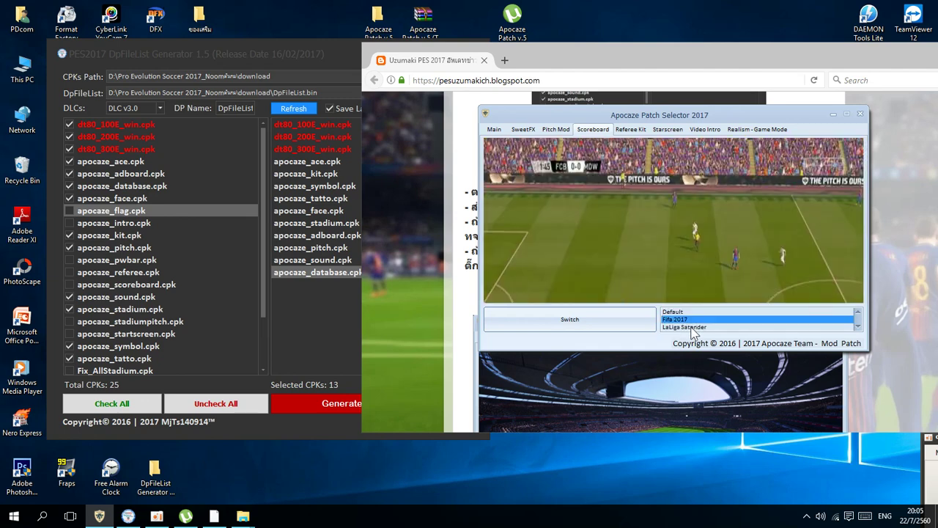
click(587, 315)
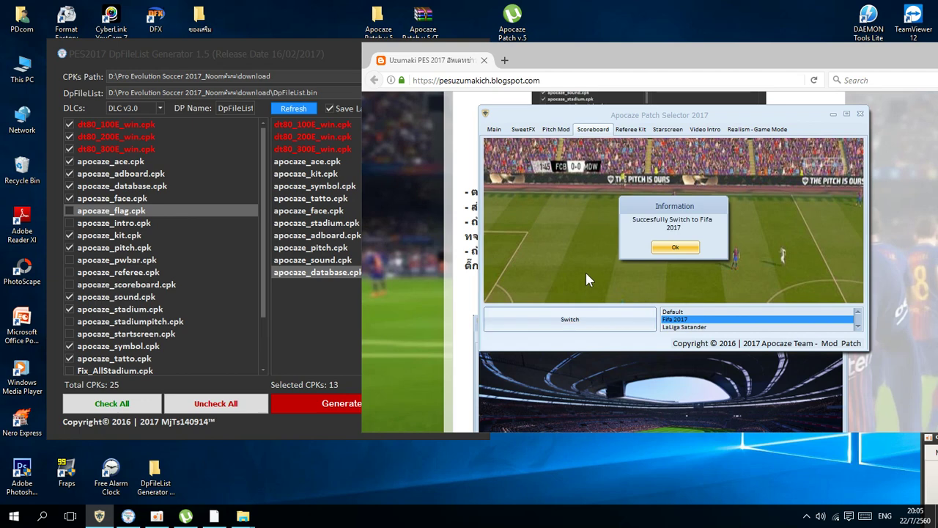
click(656, 250)
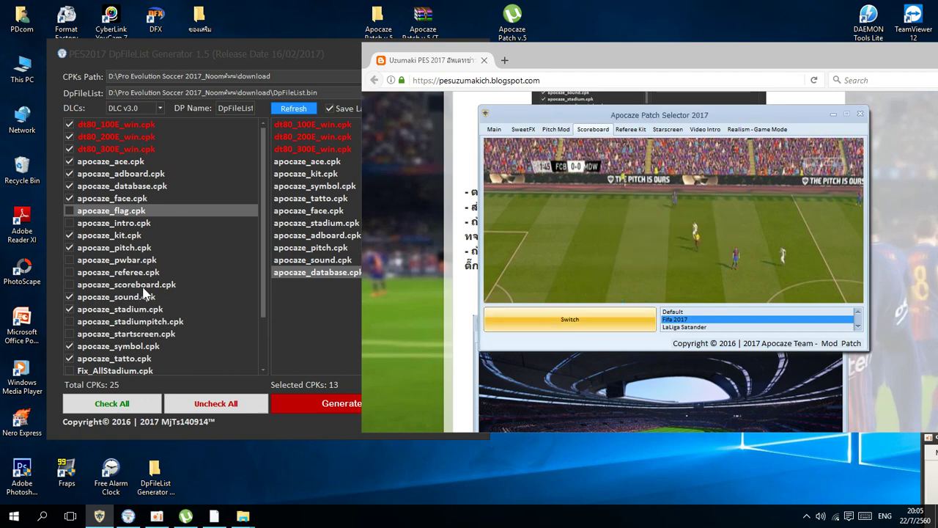
Step: Switch the referee kit to _Default and the start screen to Default
click(630, 129)
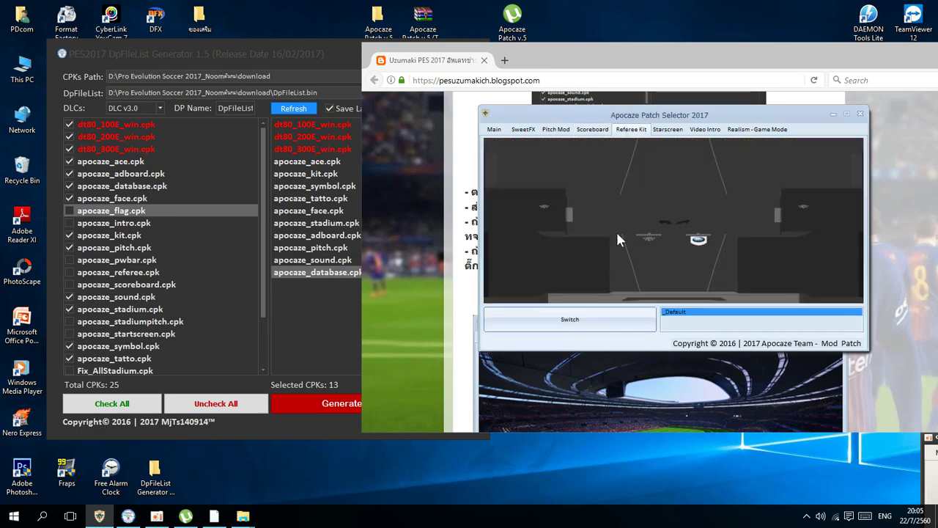
click(599, 317)
click(662, 255)
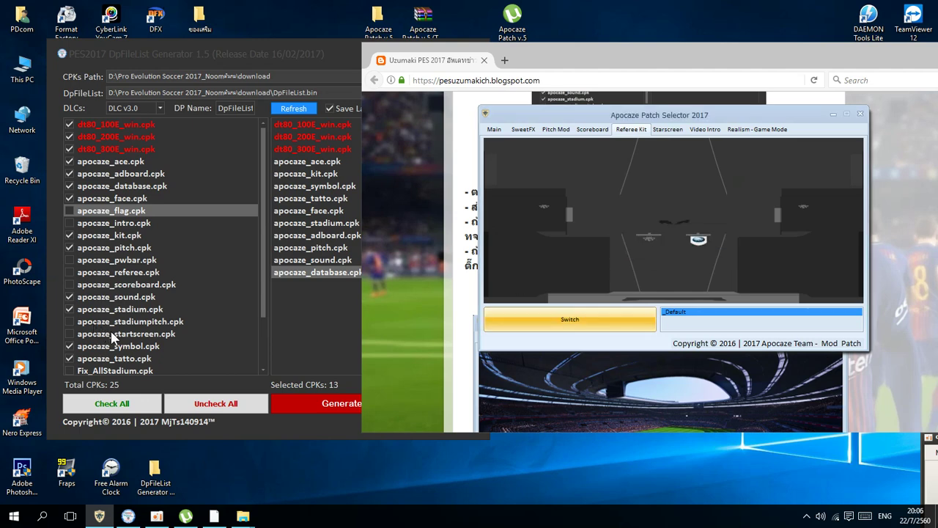
click(667, 130)
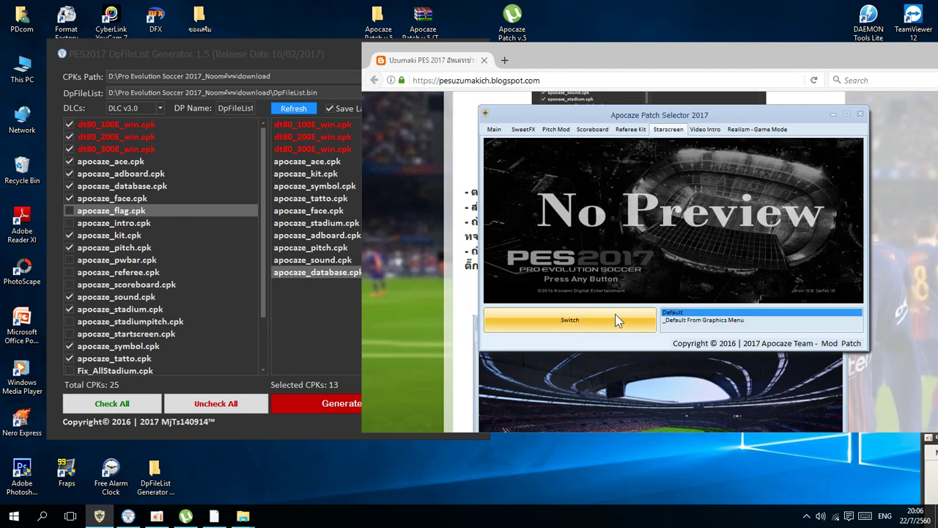
click(598, 318)
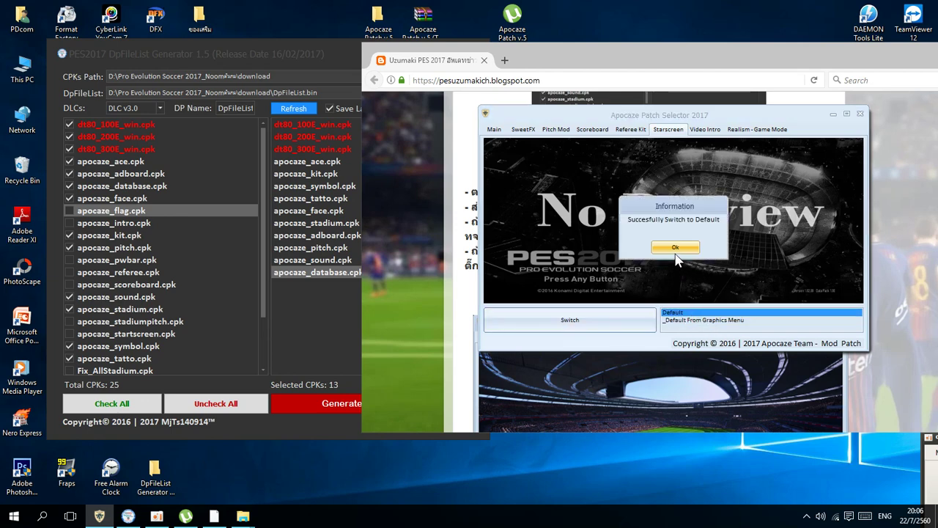
click(676, 251)
Step: Switch the game's video intro to the XBOX ONE version
click(709, 132)
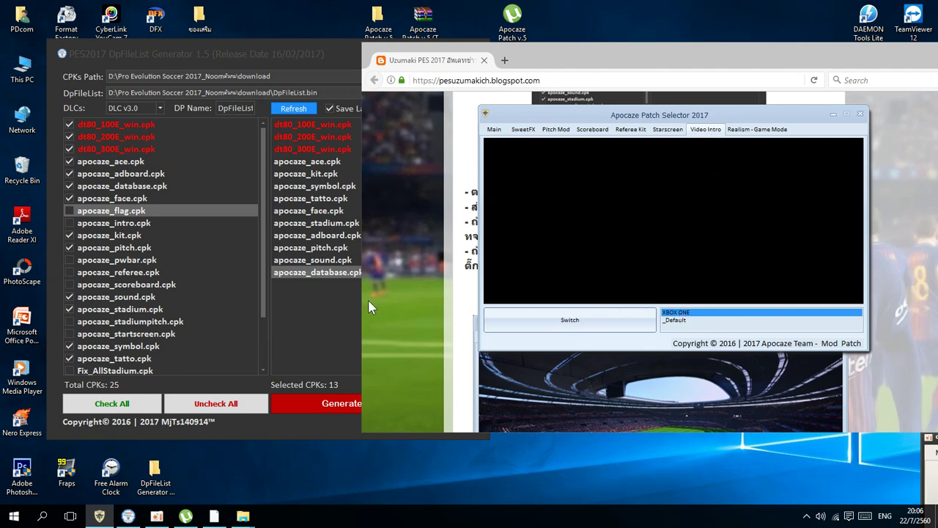
click(530, 320)
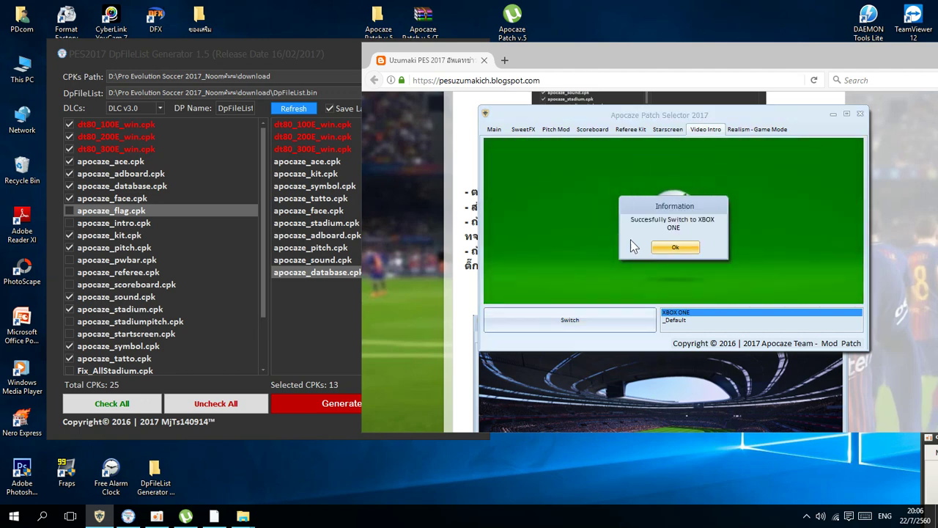
click(675, 247)
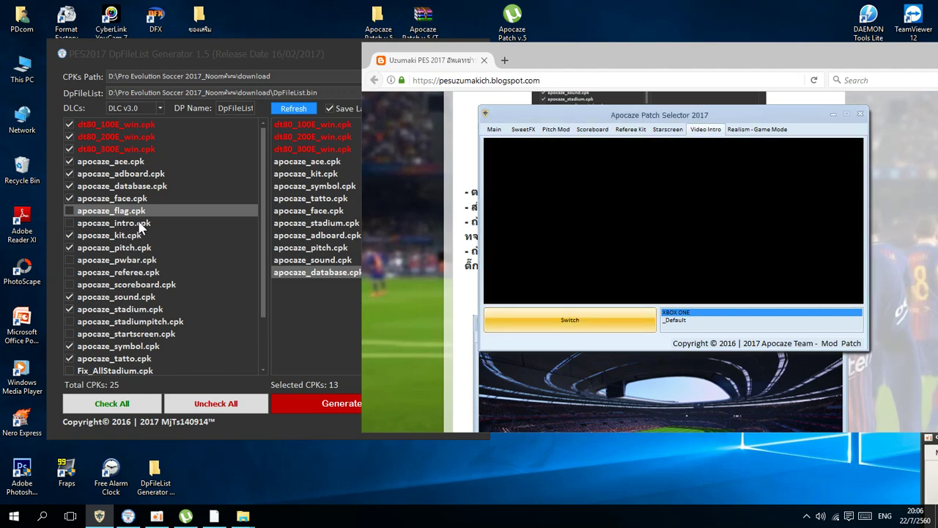
Step: Look at the Disabler Crowd option in the realism settings and apply Enabler Crowd
click(738, 130)
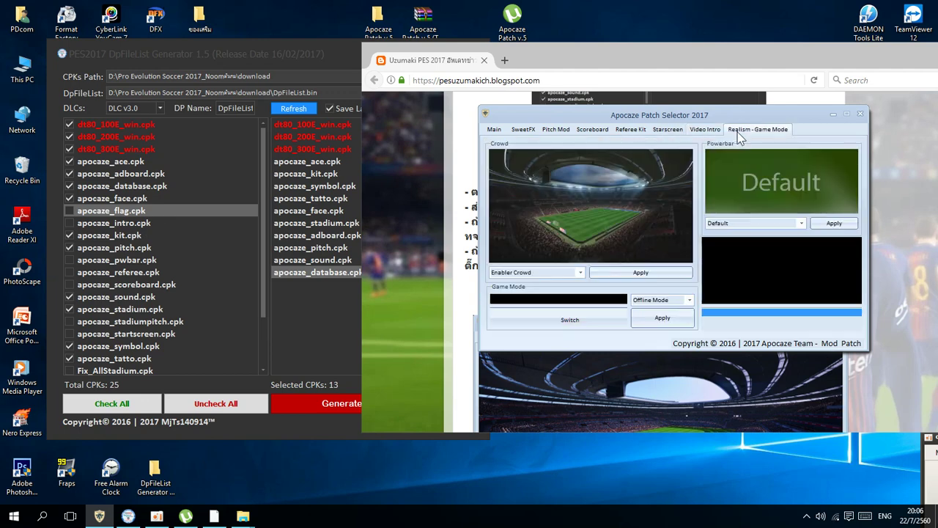
click(577, 272)
click(540, 293)
click(579, 273)
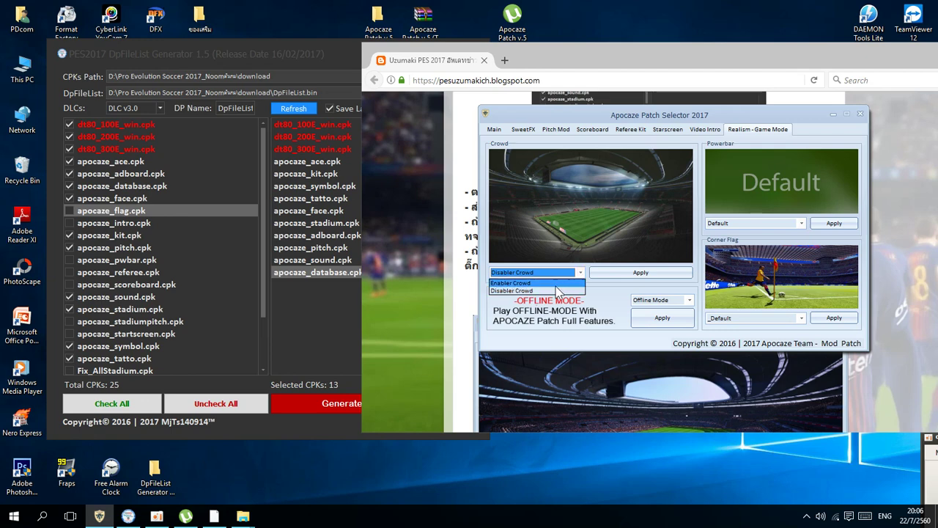
click(556, 285)
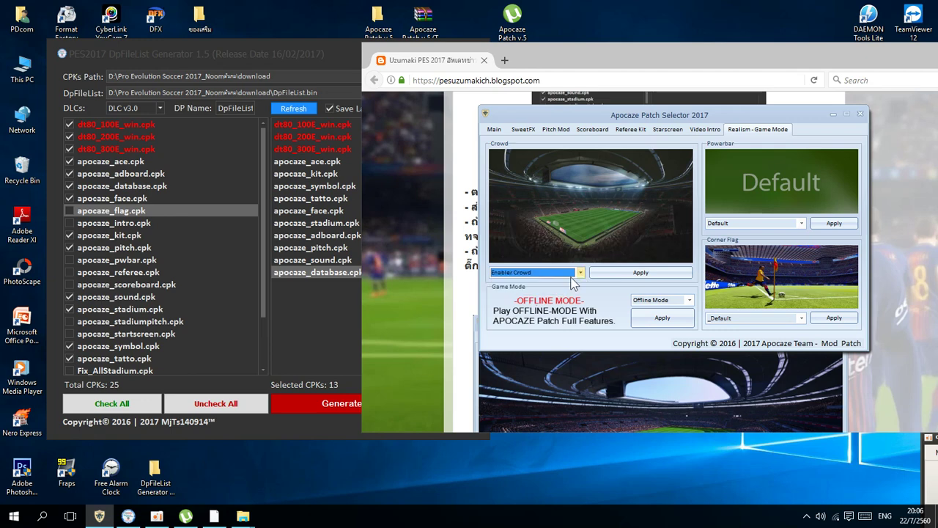
click(614, 272)
click(689, 247)
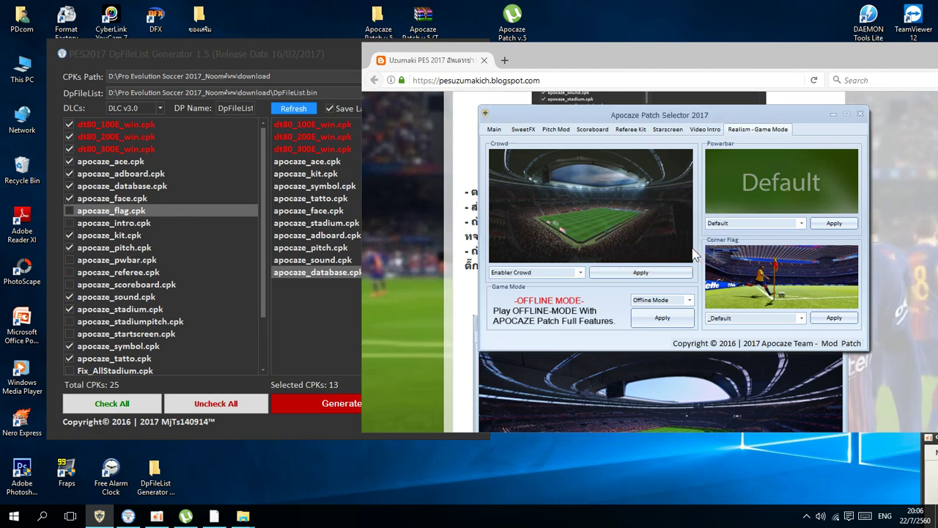
Step: Preview the NEW PES14 Style powerbar and apply the Default powerbar
click(801, 222)
click(773, 246)
click(802, 223)
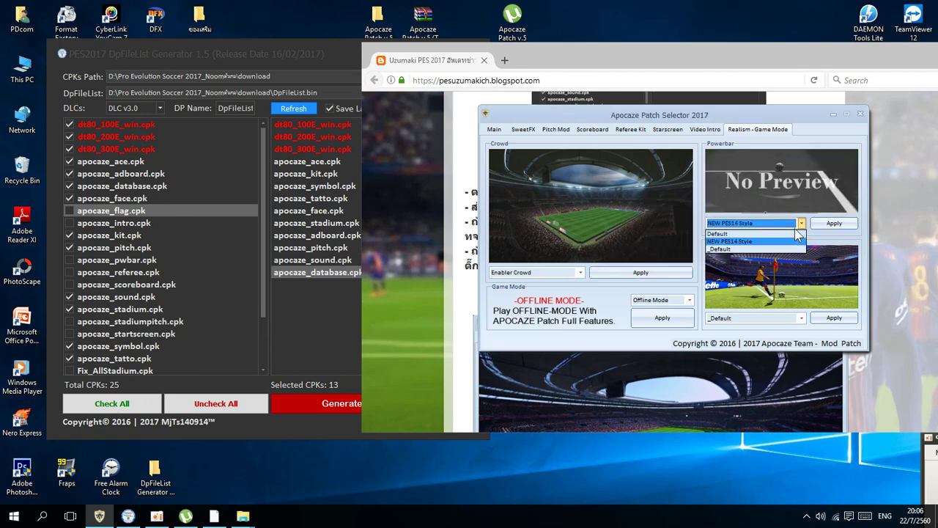
click(731, 239)
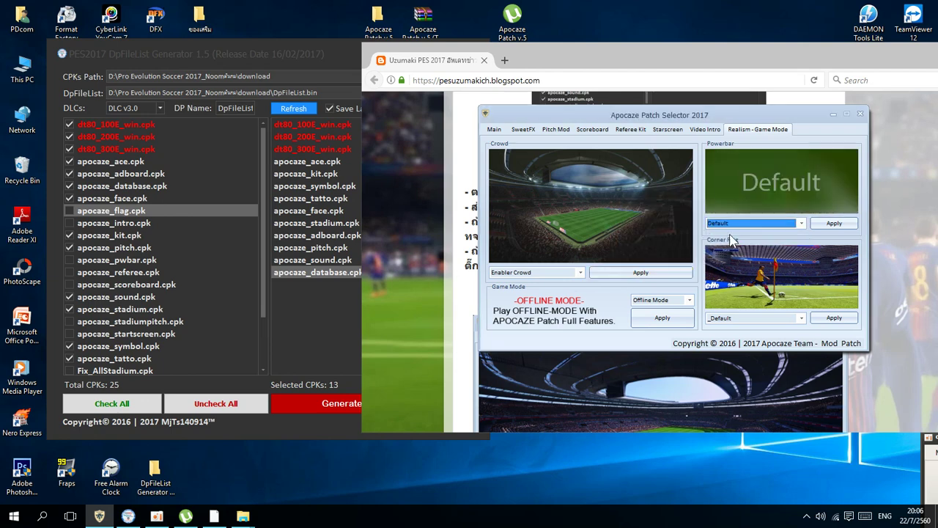
click(834, 224)
click(682, 253)
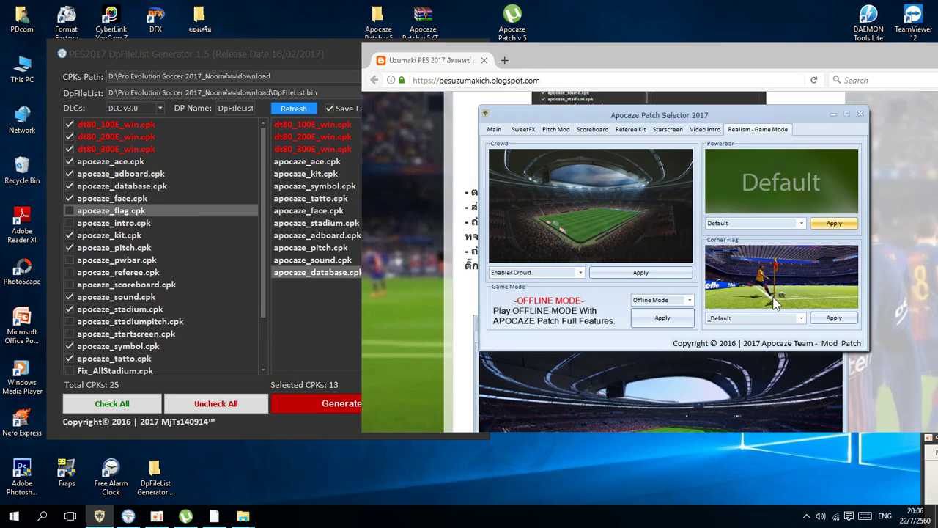
Step: Preview the Atletico Madrid and Default corner flags, and apply the _Default corner flag
click(752, 318)
click(750, 327)
click(775, 320)
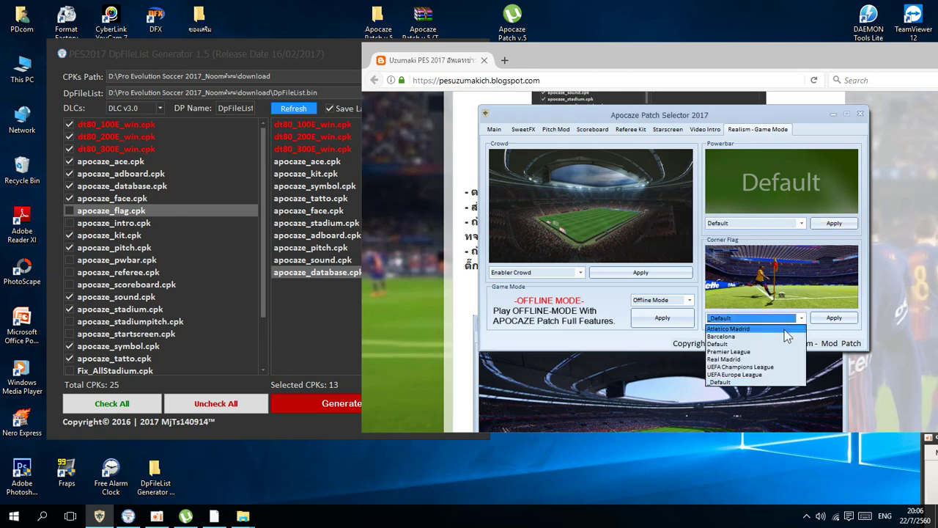
click(777, 328)
click(801, 318)
click(763, 343)
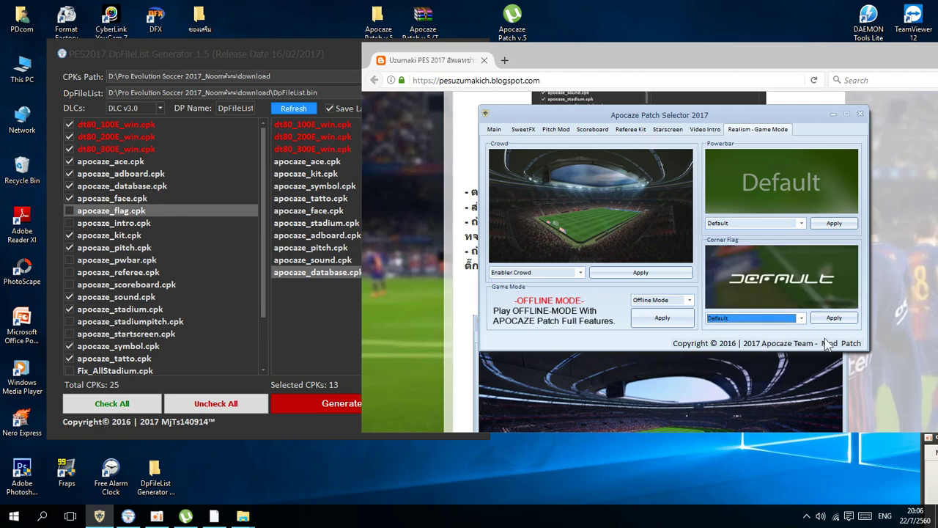
click(801, 318)
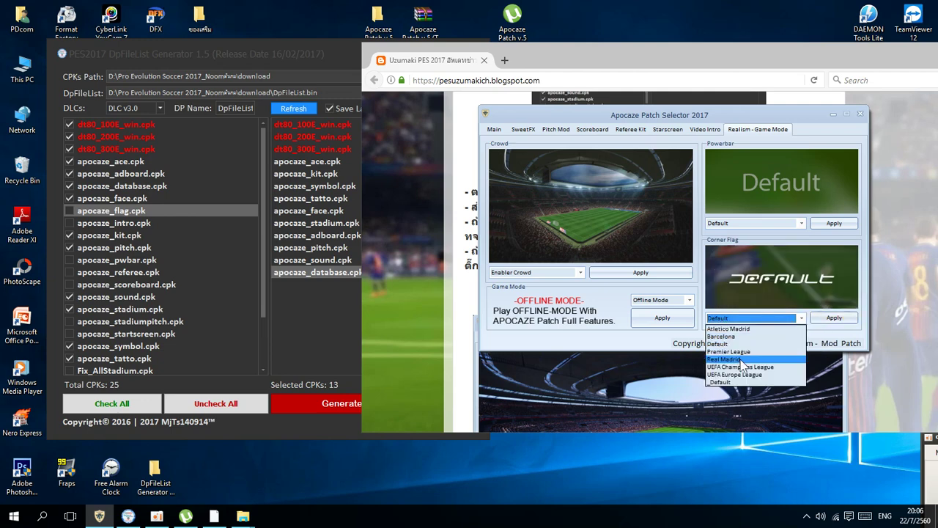
click(740, 382)
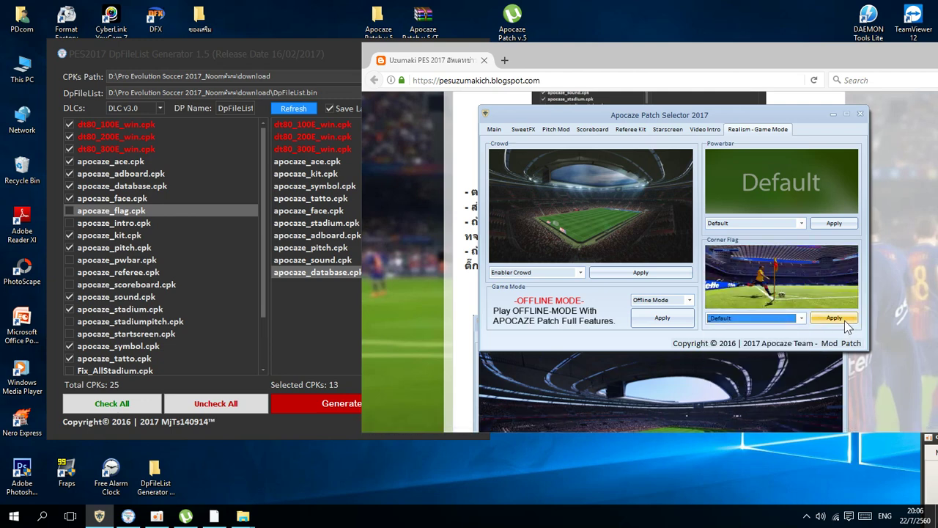
click(837, 319)
click(694, 250)
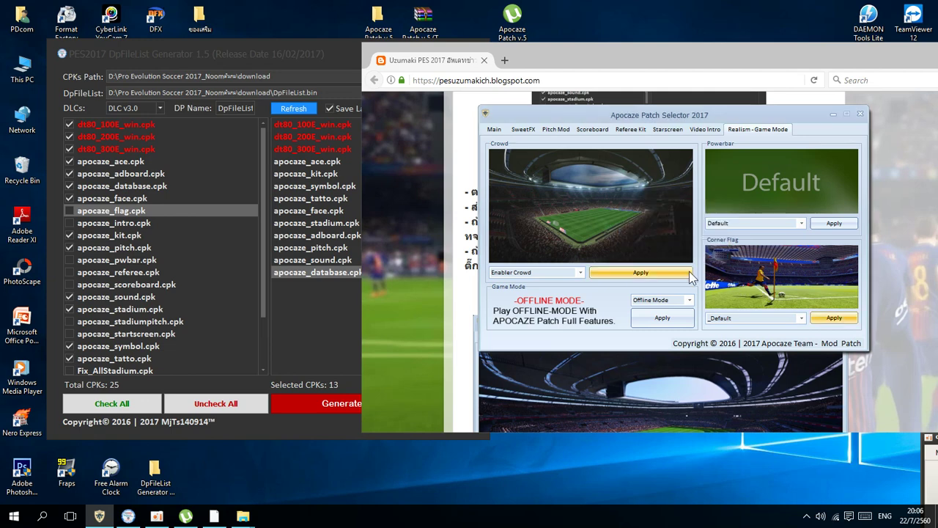
Step: Look through the game mode options, including Online Mode, apply Offline Mode, and return to the selector's main page
click(690, 300)
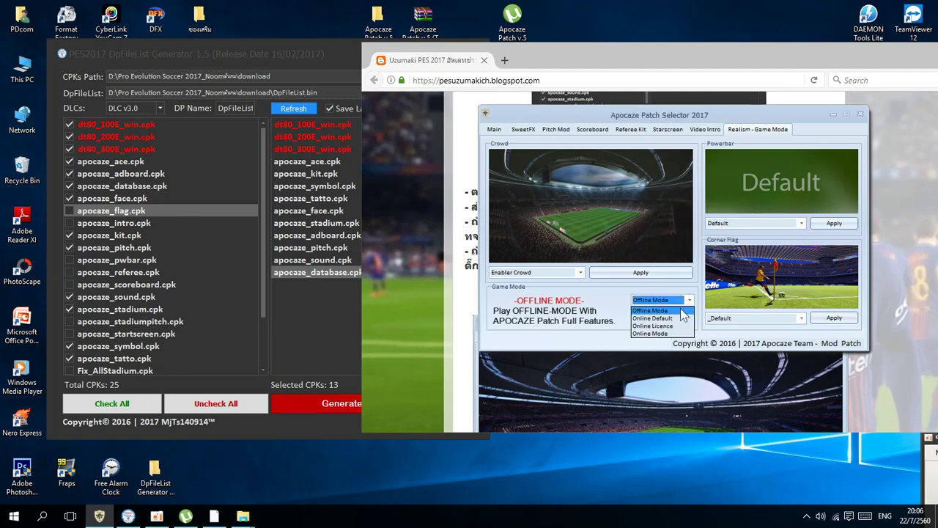
click(681, 311)
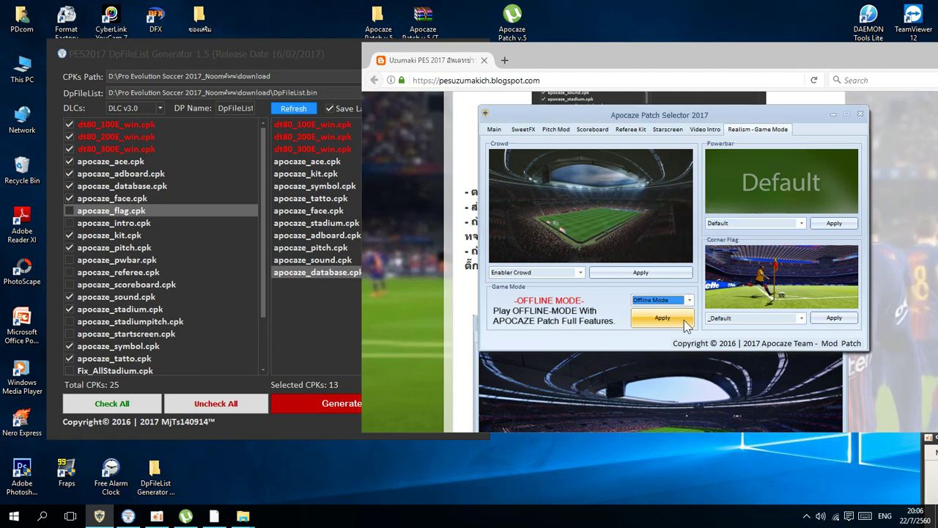
click(690, 301)
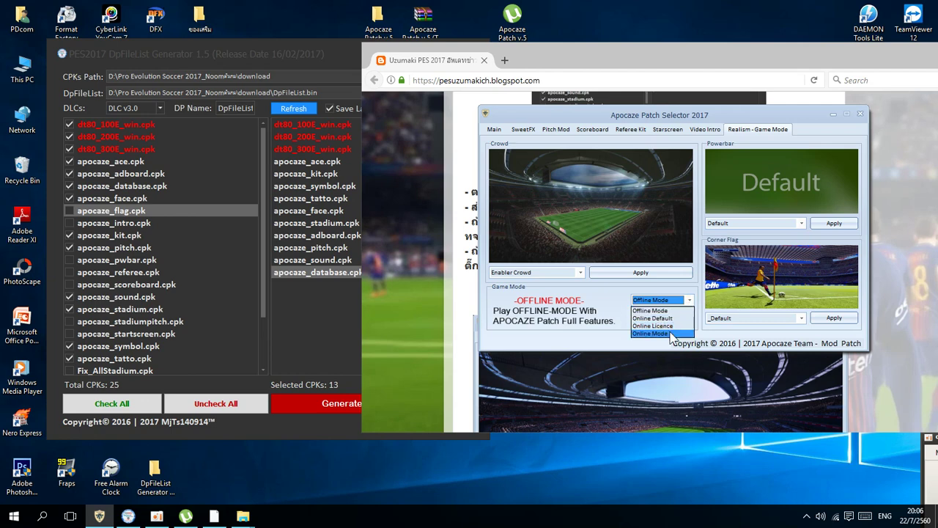
click(671, 334)
click(687, 300)
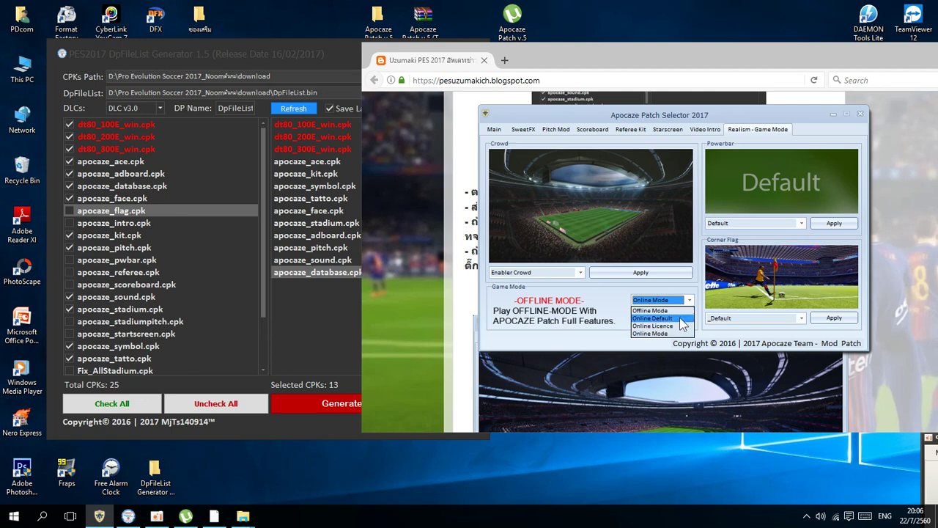
click(673, 311)
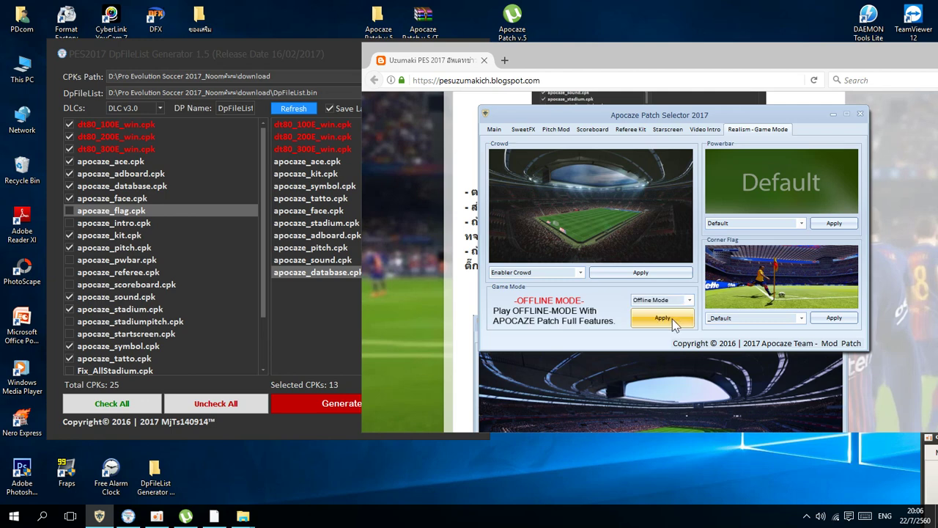
click(672, 319)
click(675, 248)
click(495, 132)
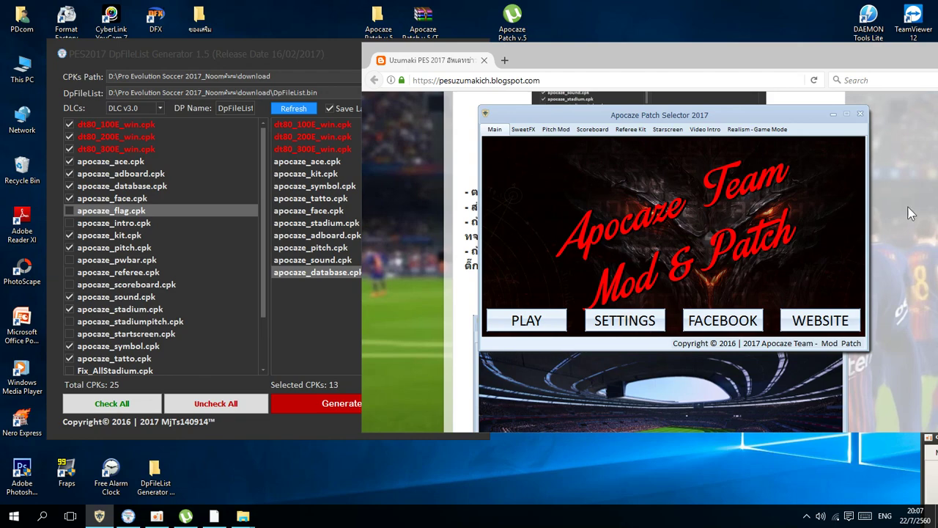
Step: Close the patch selector and relaunch Apocaze Patch Selector 2017 from the Pro Evolution Soccer 2017 game folder
drag(817, 51, 602, 78)
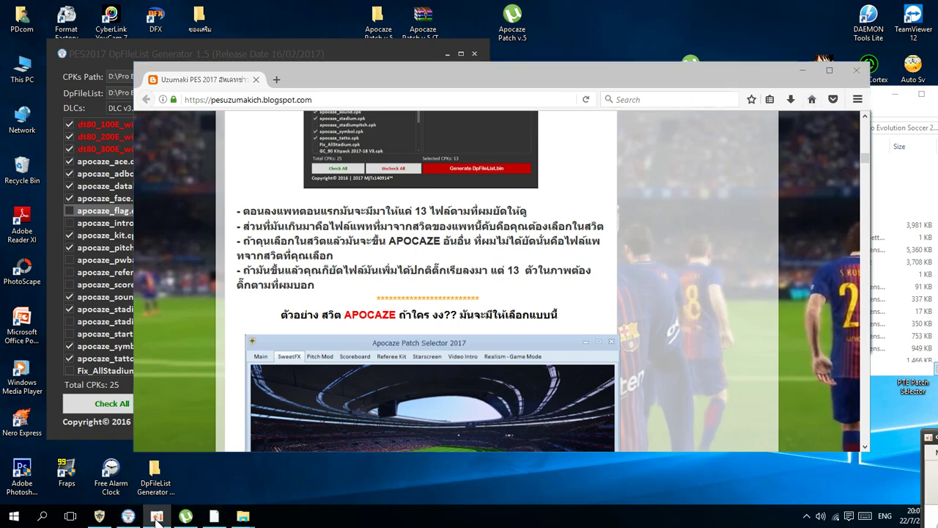
click(100, 517)
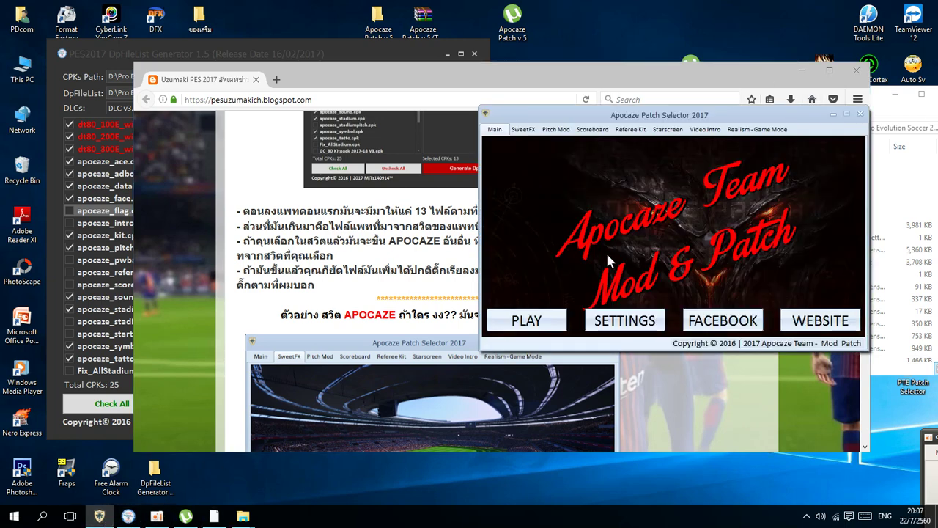
click(860, 115)
click(881, 125)
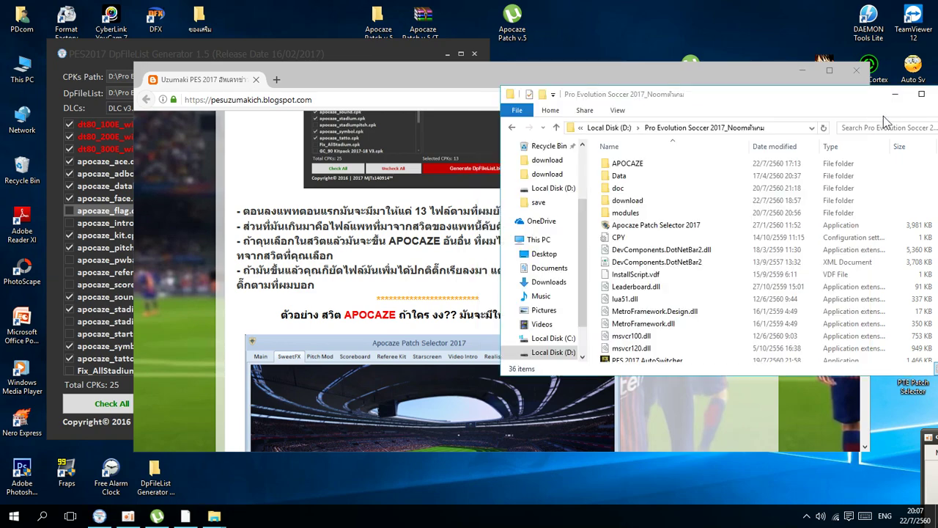
click(619, 231)
right_click(624, 230)
click(635, 214)
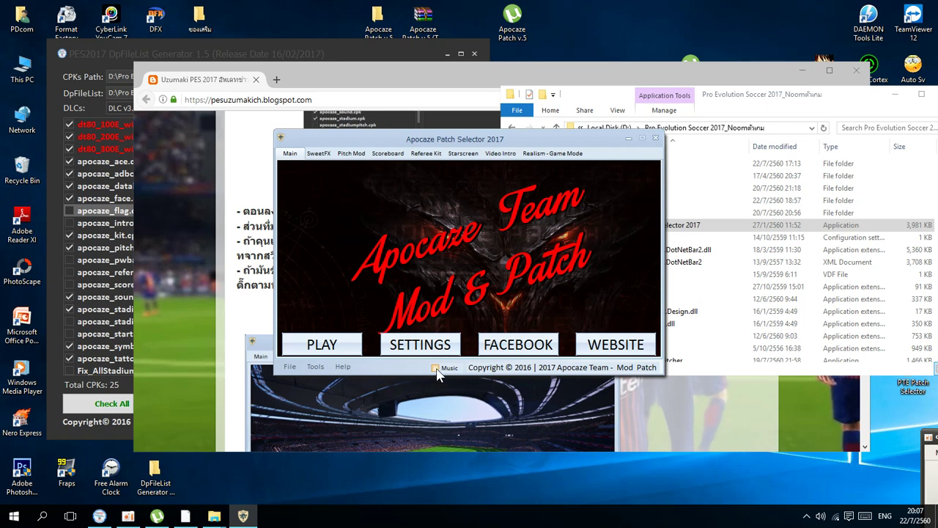
Step: Review the SweetFX, Pitch Mod, Scoreboard, Referee Kit, Starscreen, Video Intro and Realism - Game Mode pages, then return to the main page
click(320, 153)
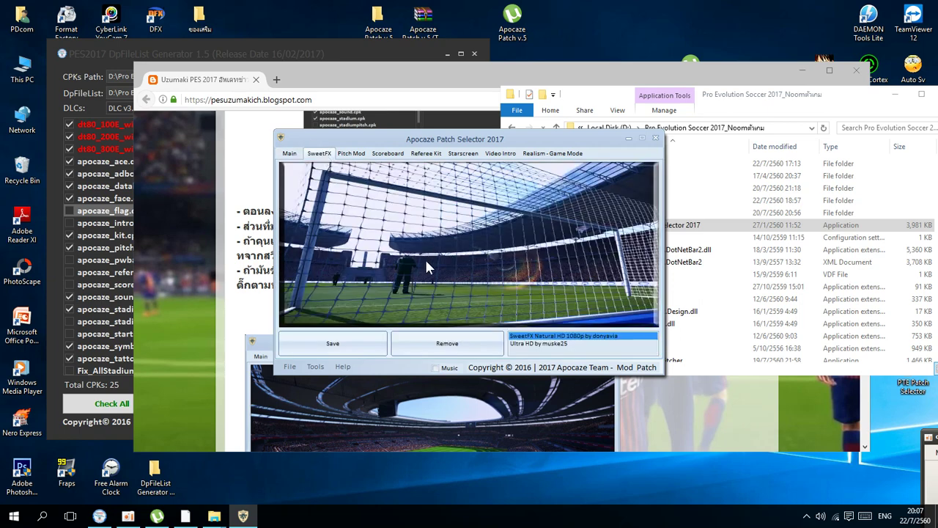
click(351, 153)
click(388, 153)
click(425, 153)
click(463, 153)
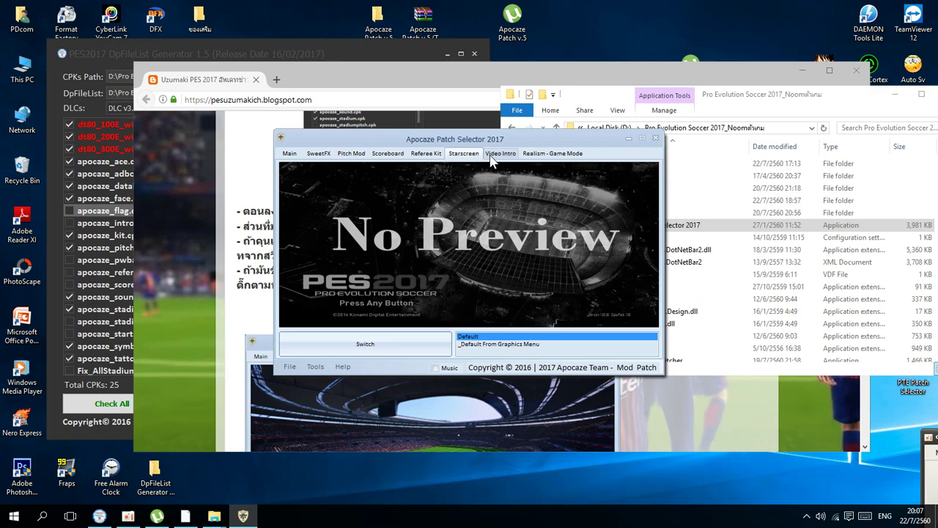
click(500, 153)
click(550, 154)
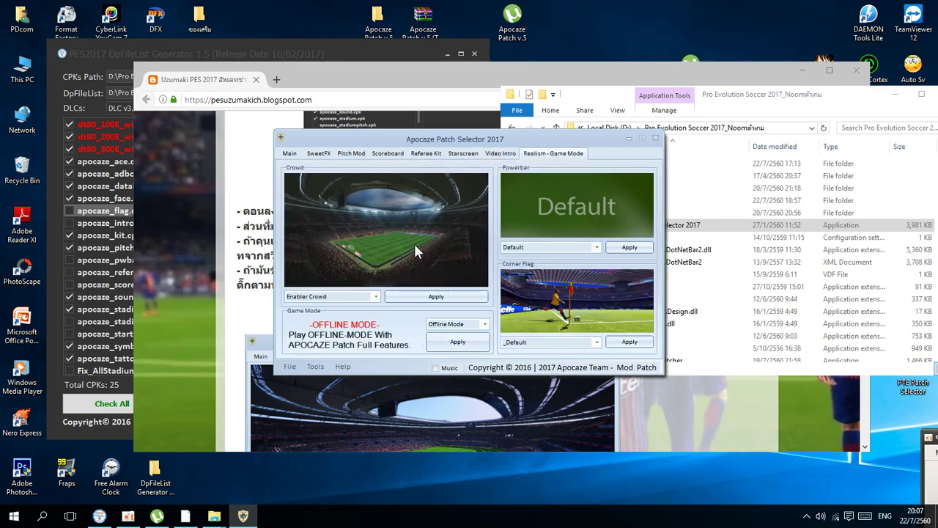
click(291, 154)
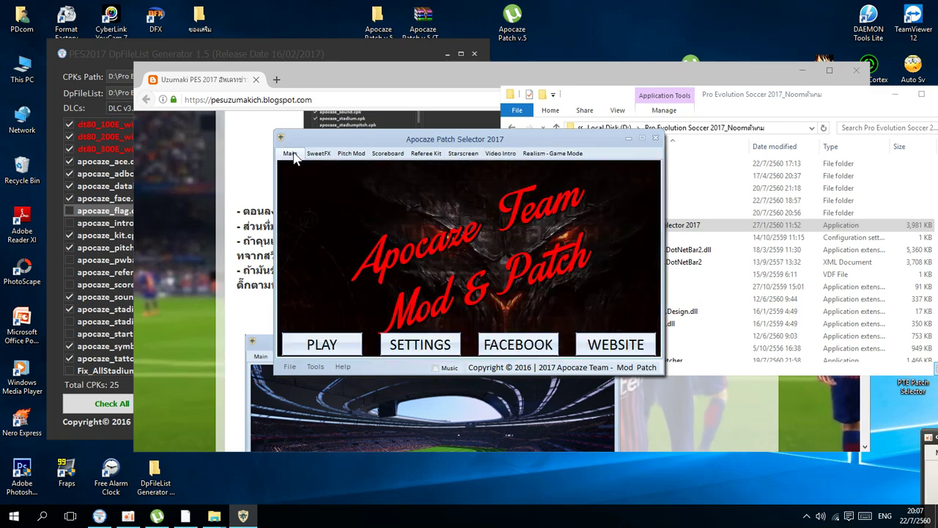
Step: Reapply Offline Mode in the relaunched selector's realism and game mode settings
click(542, 155)
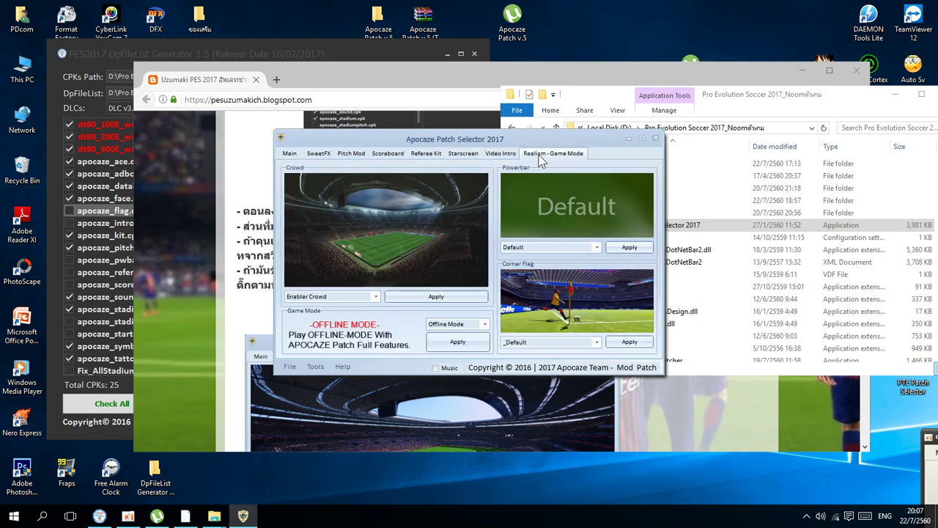
click(459, 343)
click(488, 283)
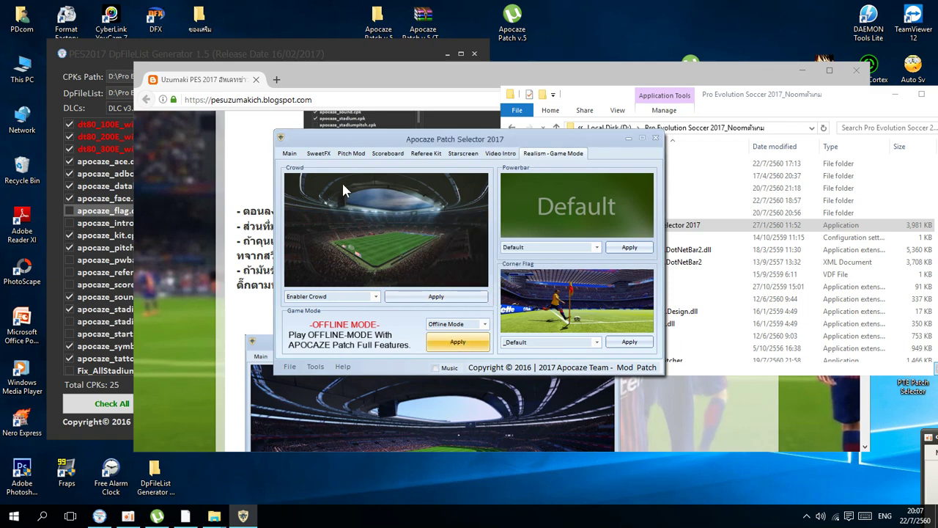
Step: Open the selector's settings, choose the 1024 x 768 resolution, and check the screen mode and network options
click(297, 153)
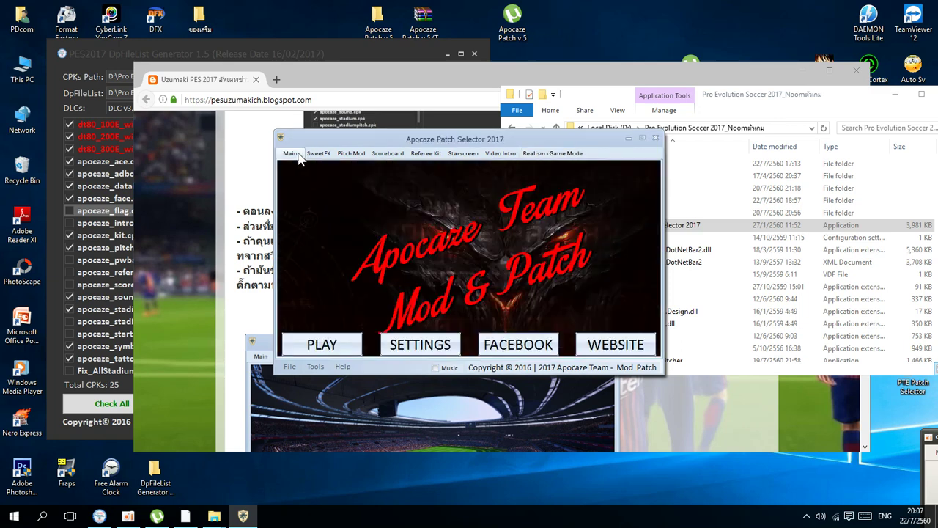
click(315, 367)
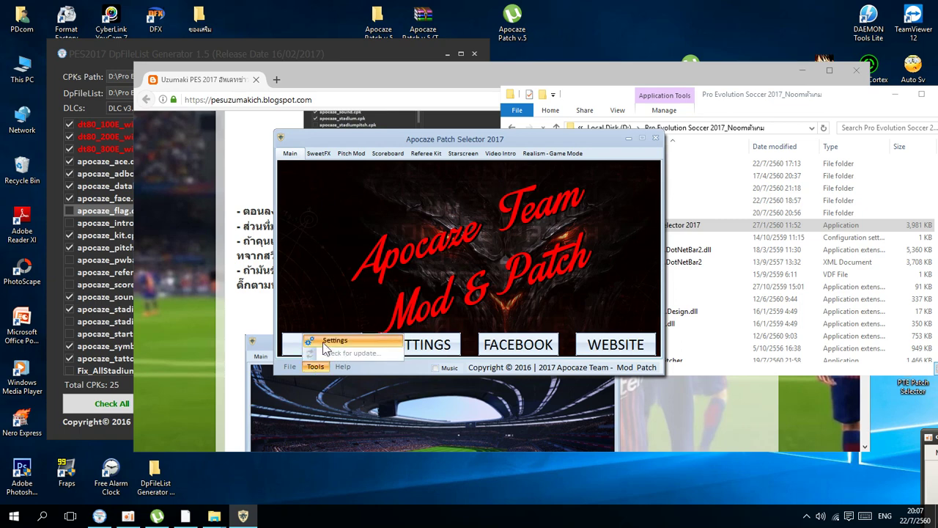
click(328, 342)
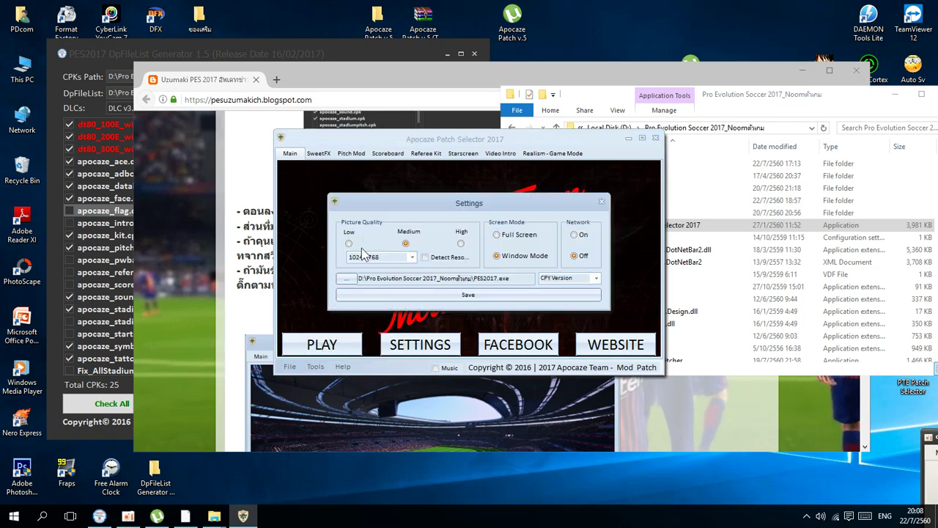
click(413, 258)
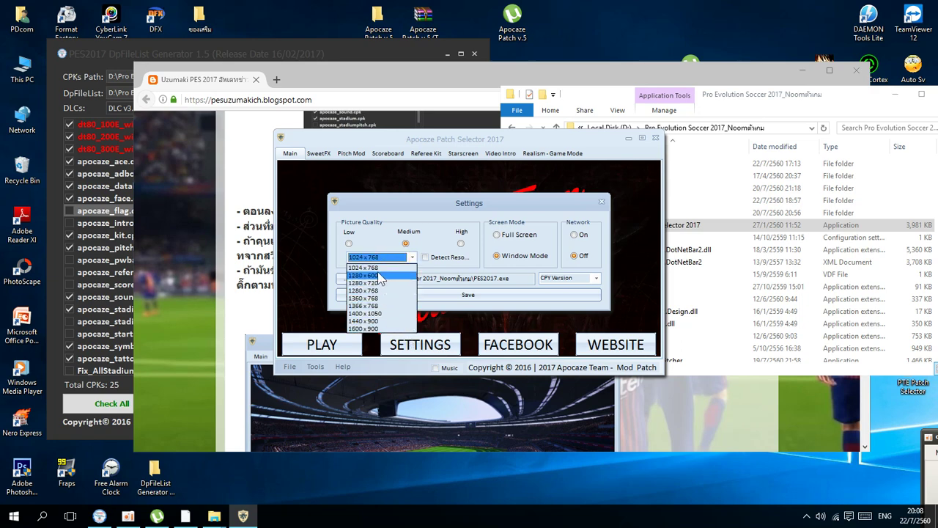
click(379, 269)
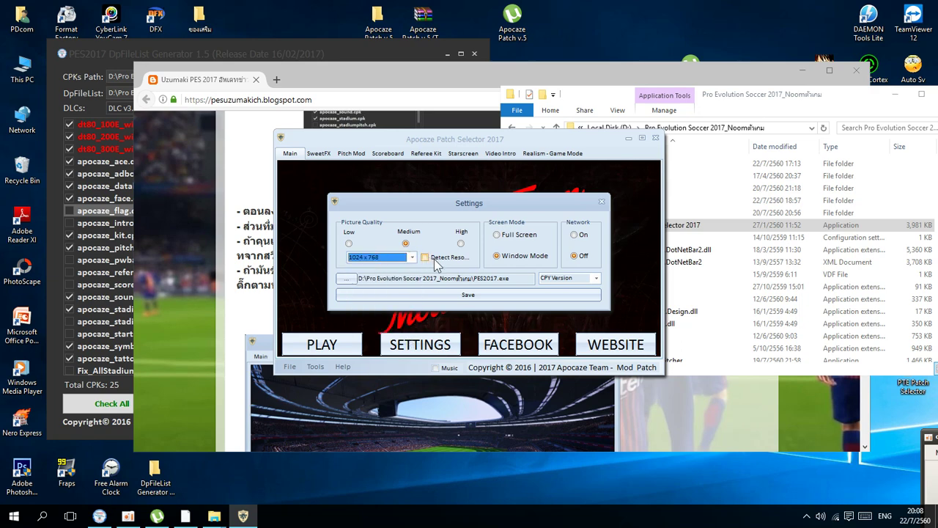
click(500, 239)
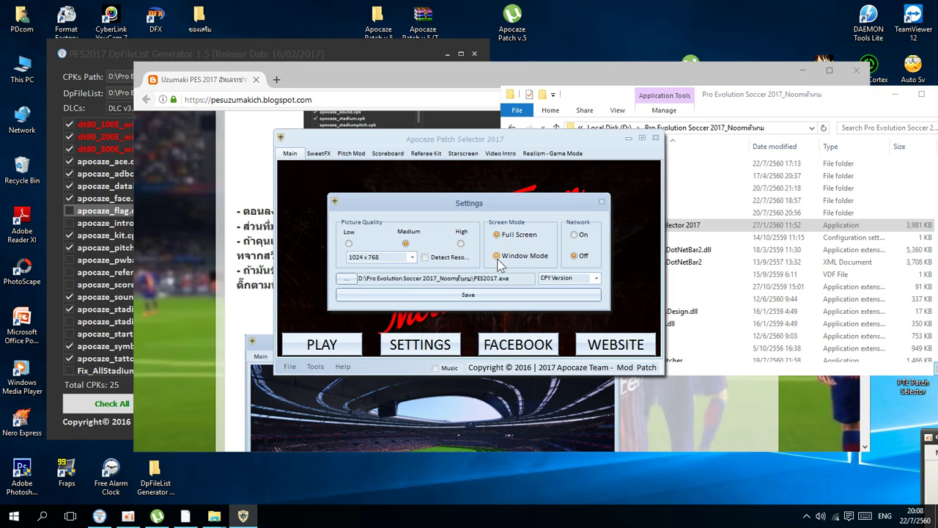
click(580, 236)
Step: Show the STEAM Version option and set the game version to CPY Version
click(596, 278)
click(593, 290)
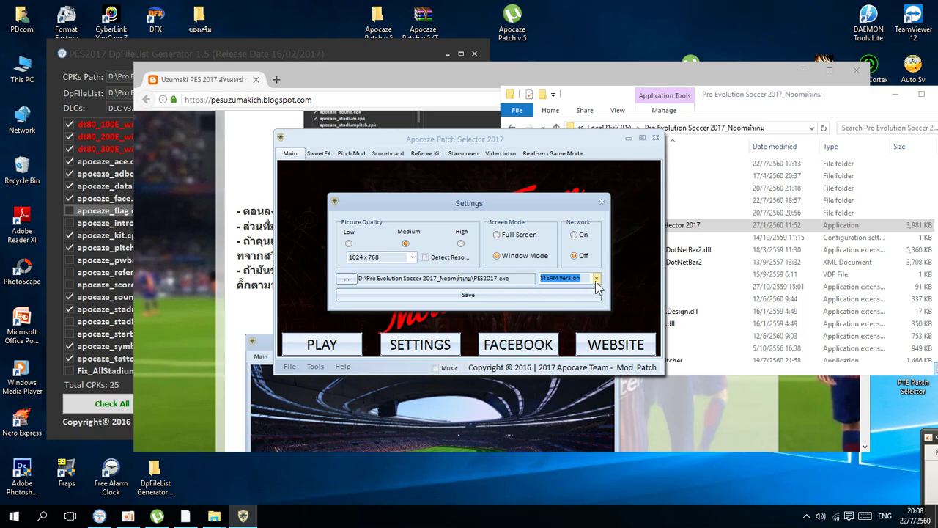
click(596, 280)
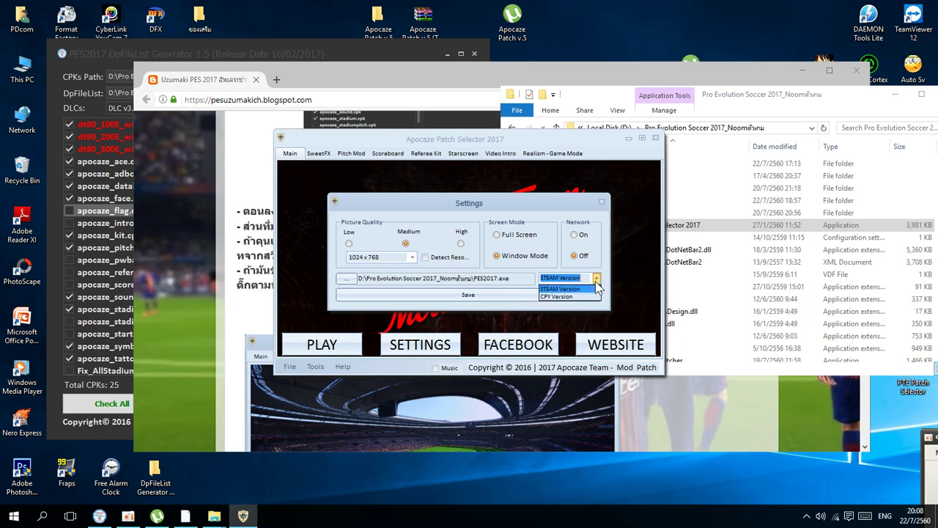
click(593, 297)
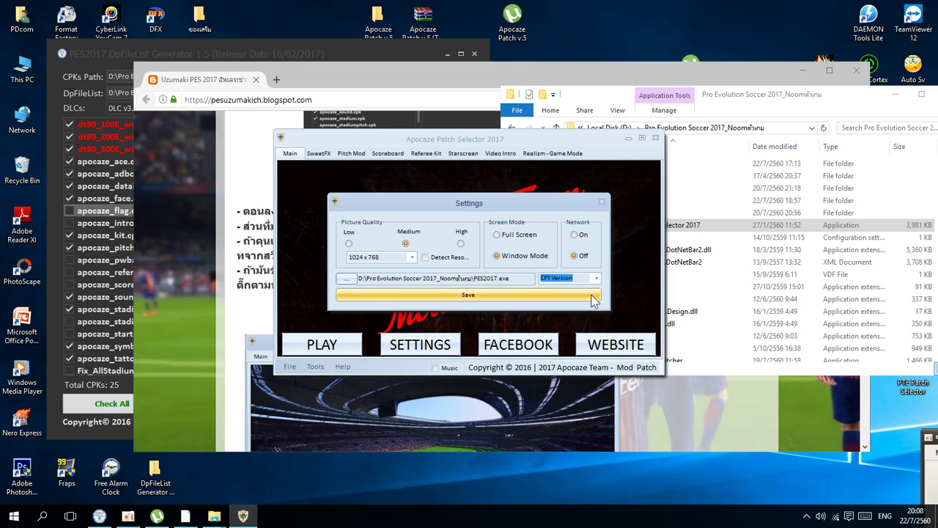
Step: Set the game executable path to the PES2017 application in the Pro Evolution Soccer 2017 folder
click(349, 280)
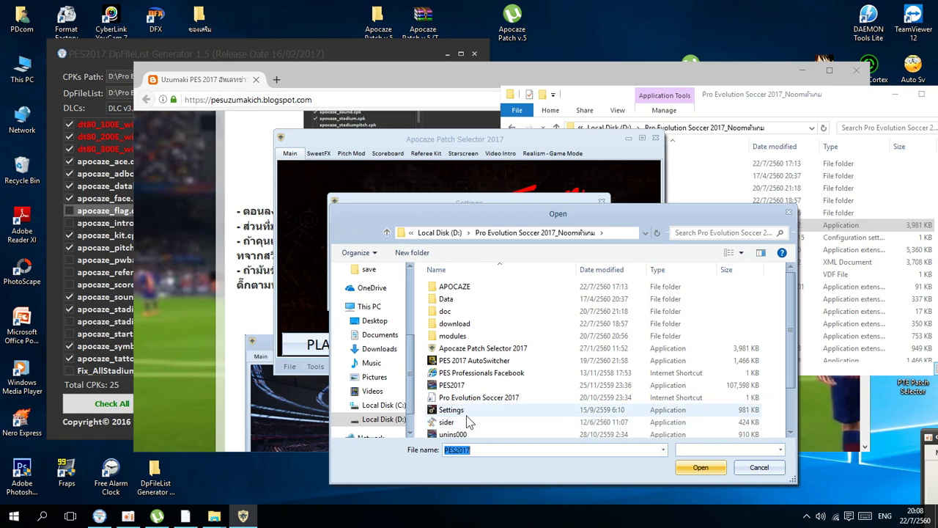
click(470, 386)
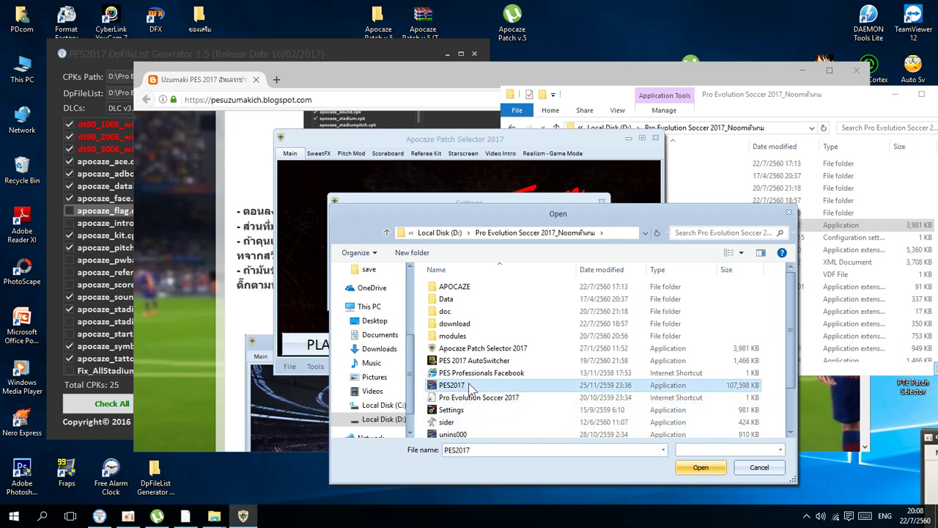
click(702, 467)
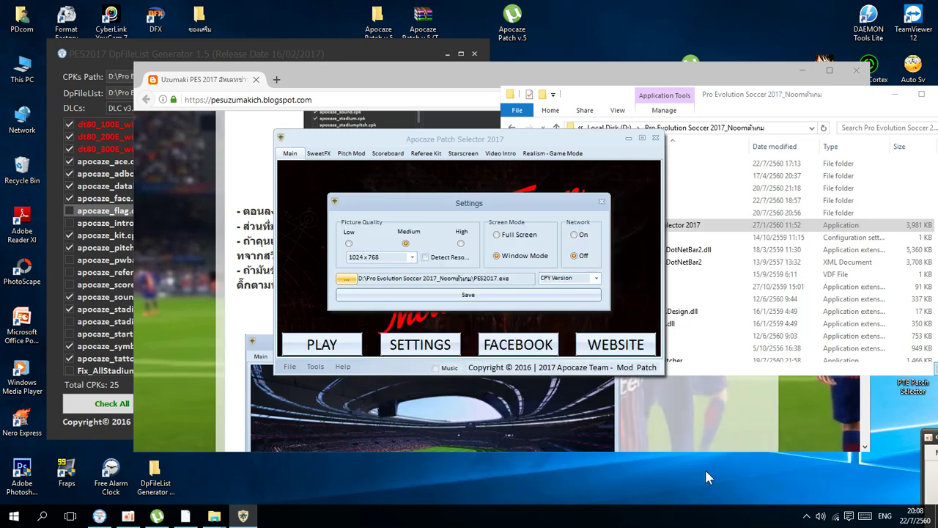
click(346, 279)
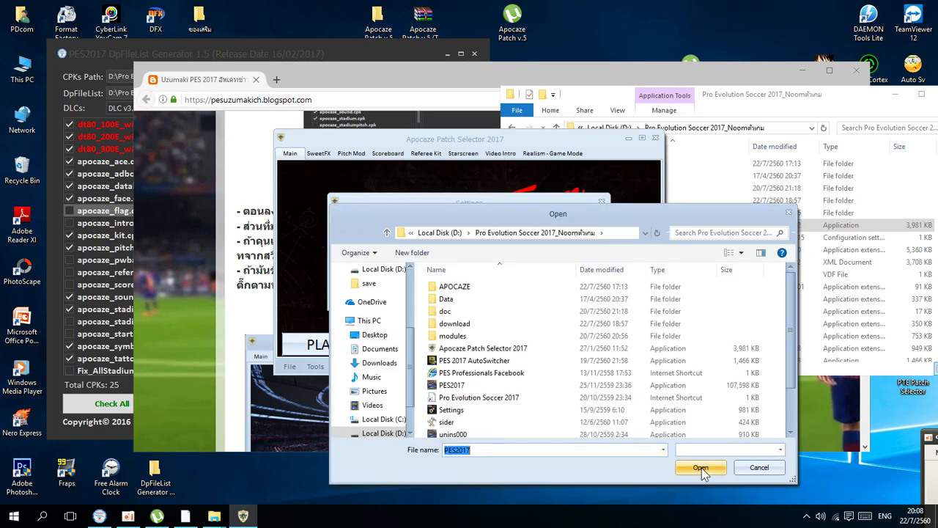
click(483, 387)
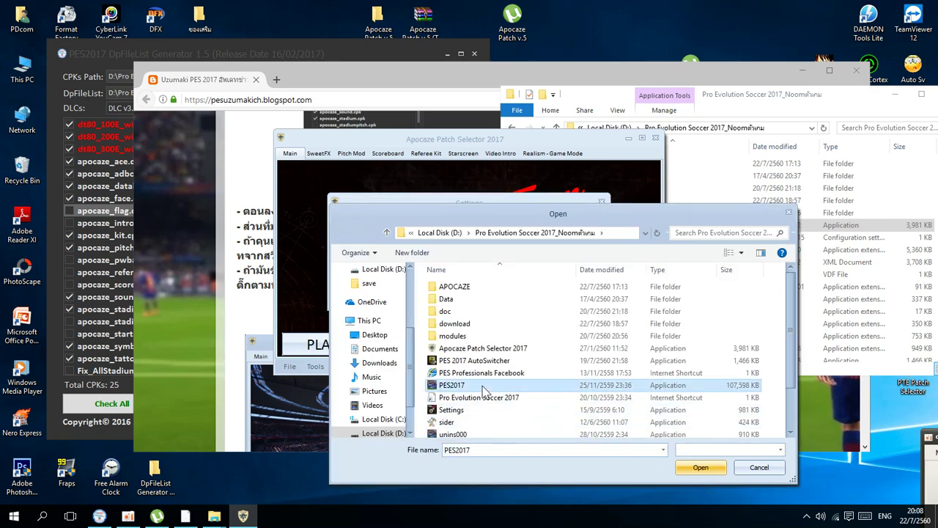
click(701, 468)
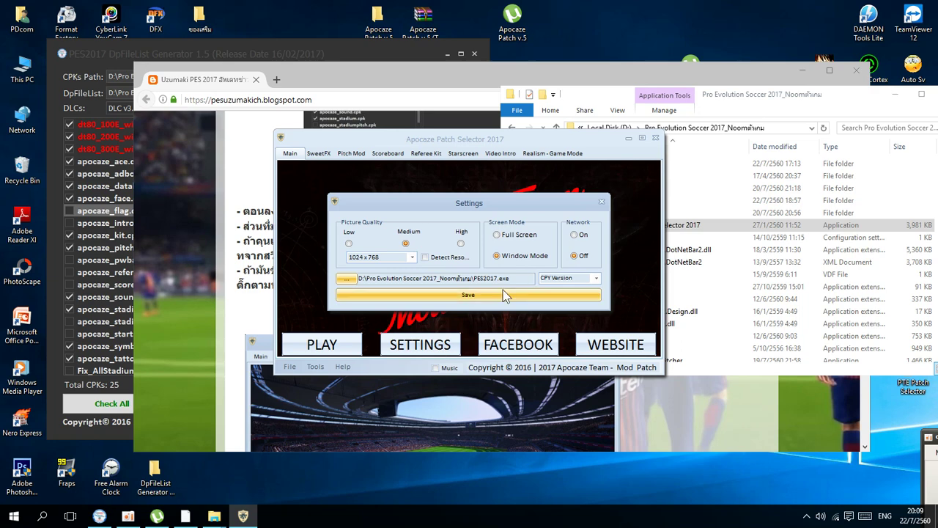
Step: Compare the STEAM and CPY game version options, choose CPY Version, and save the settings
click(503, 293)
click(596, 279)
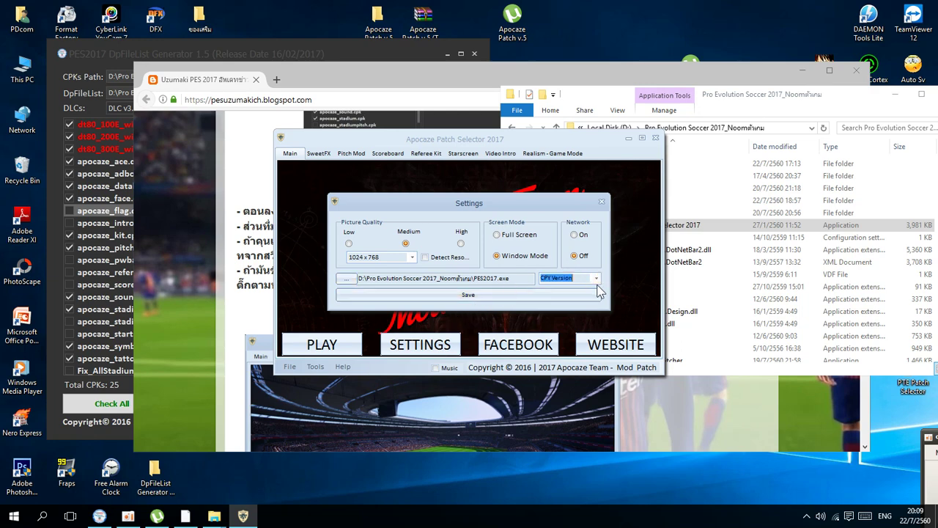
click(595, 280)
click(596, 279)
click(591, 288)
click(595, 280)
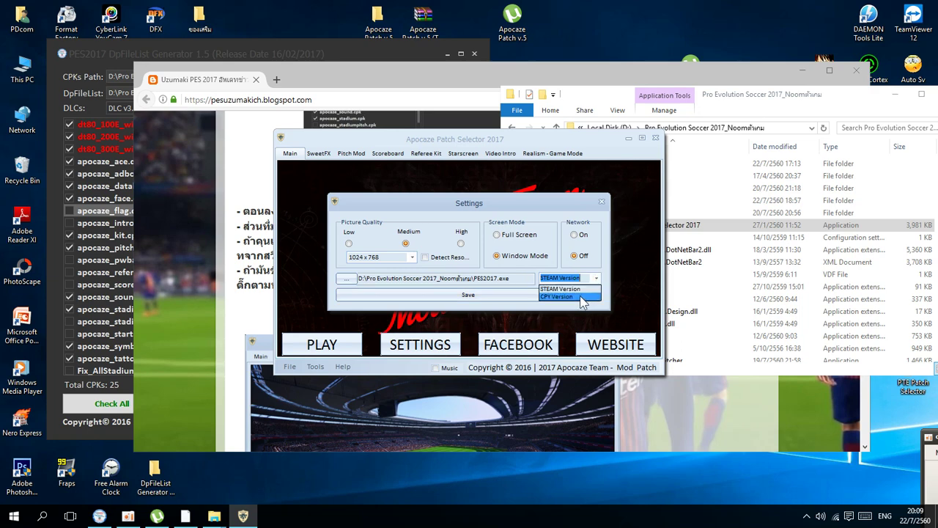
click(580, 296)
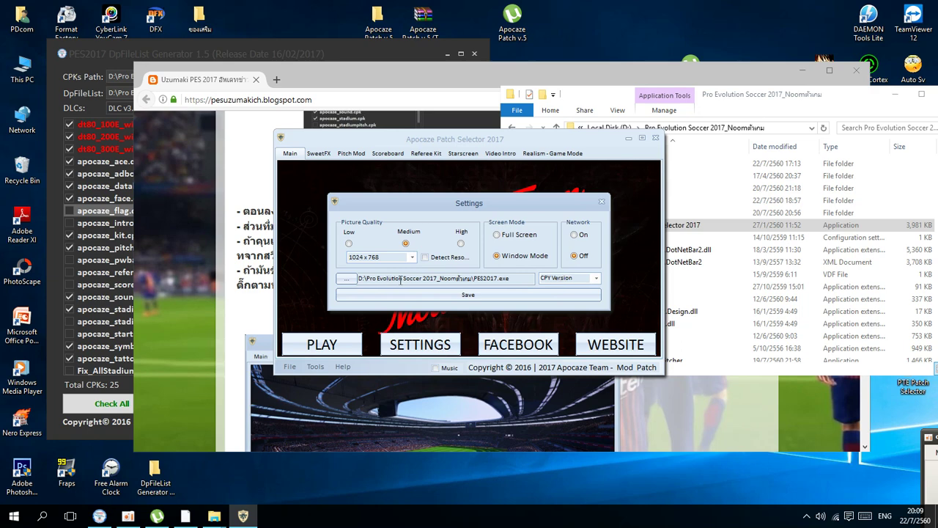
click(496, 294)
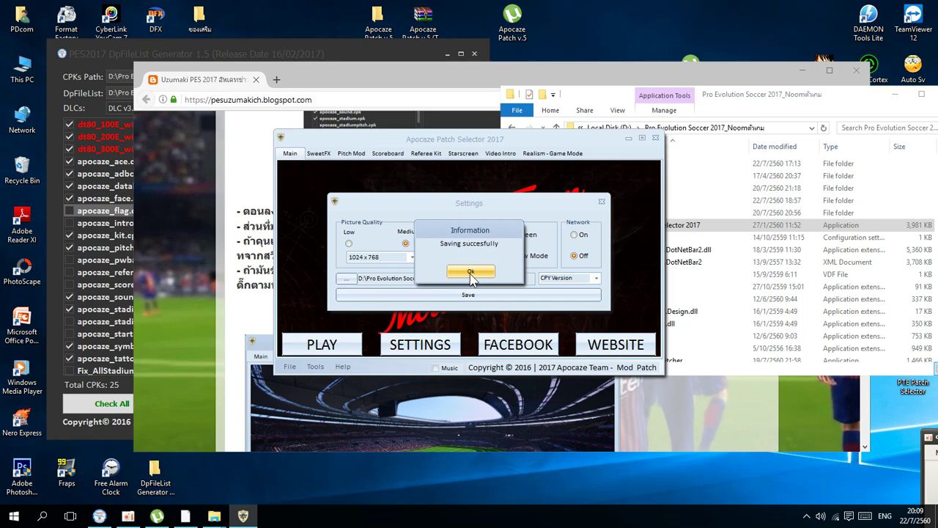
Step: Close the selector's settings after saving and switch to the DpFileList Generator to look over its CPK list
click(470, 272)
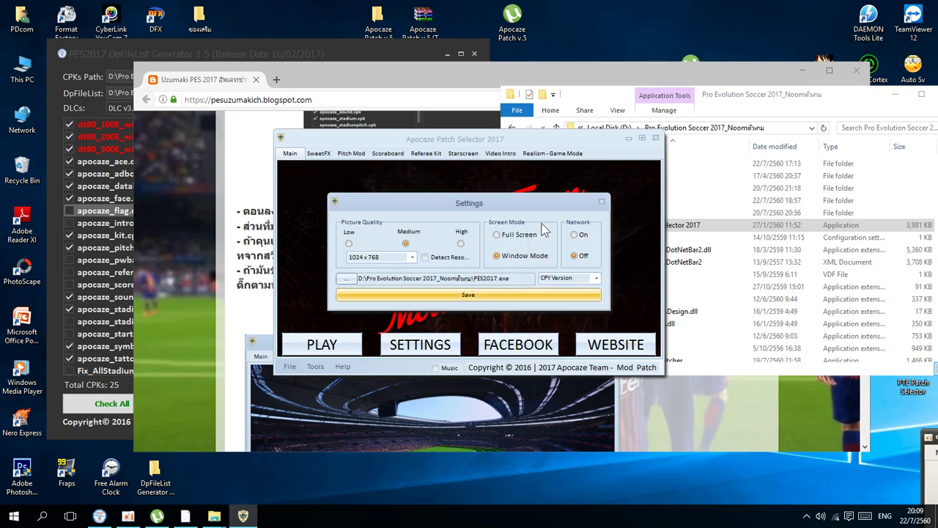
click(602, 203)
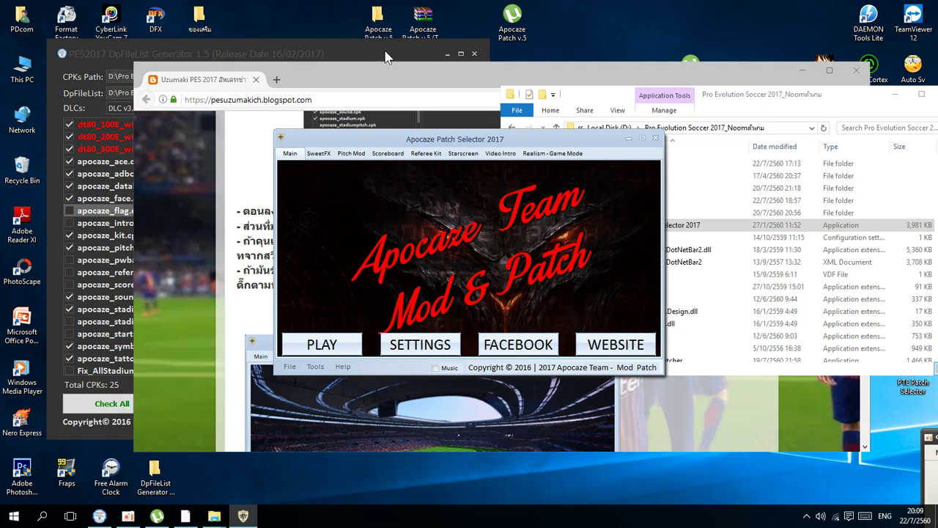
click(383, 53)
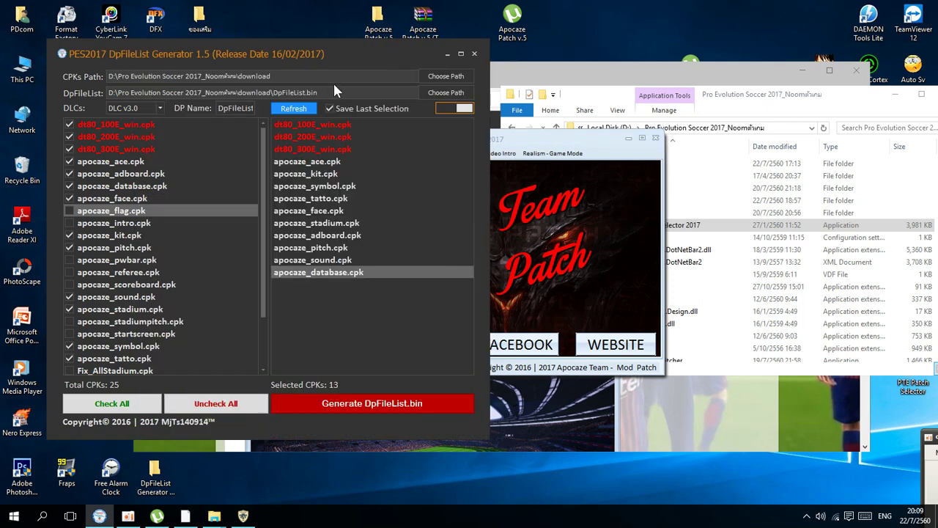
scroll(125, 213, down, 3)
scroll(121, 209, up, 3)
Step: Add the flag, intro, pwbar, referee, scoreboard, stadiumpitch and startscreen Apocaze CPKs to the selected CPKs
click(116, 212)
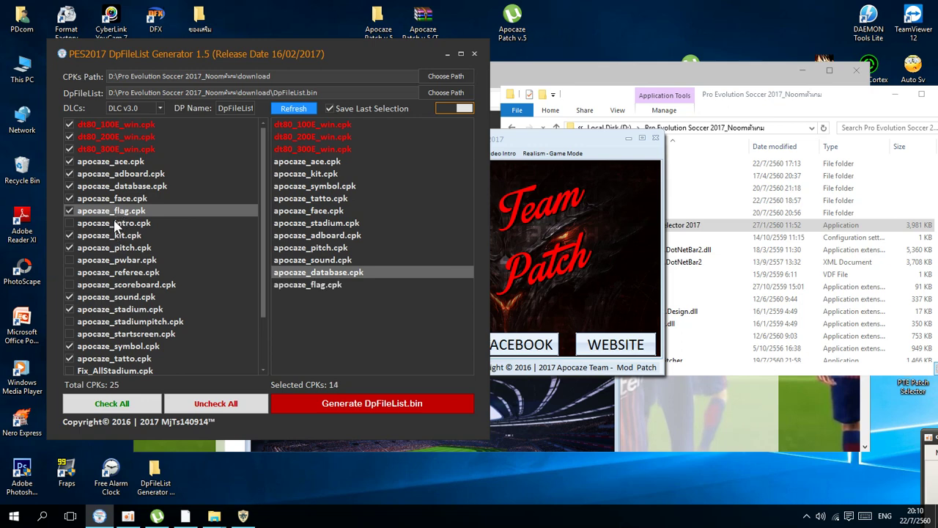
click(113, 224)
click(102, 260)
click(102, 272)
click(101, 284)
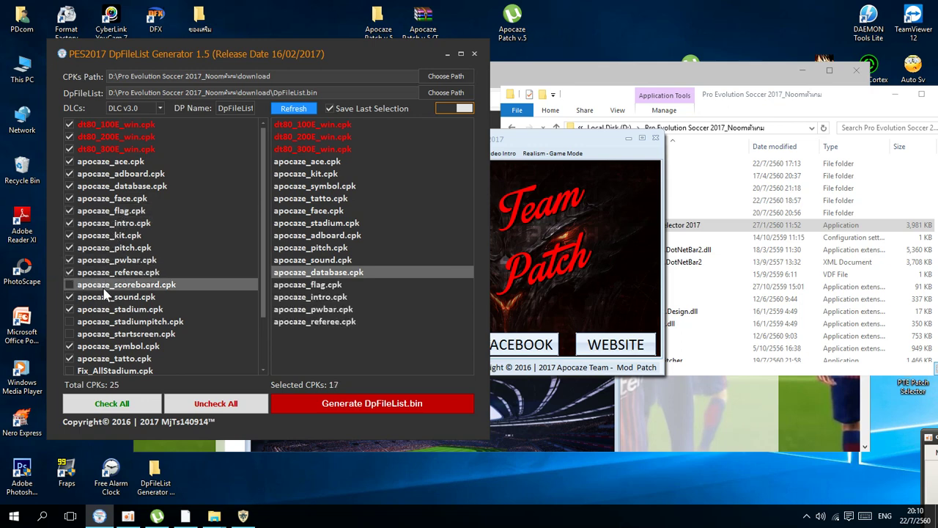
click(101, 321)
click(104, 333)
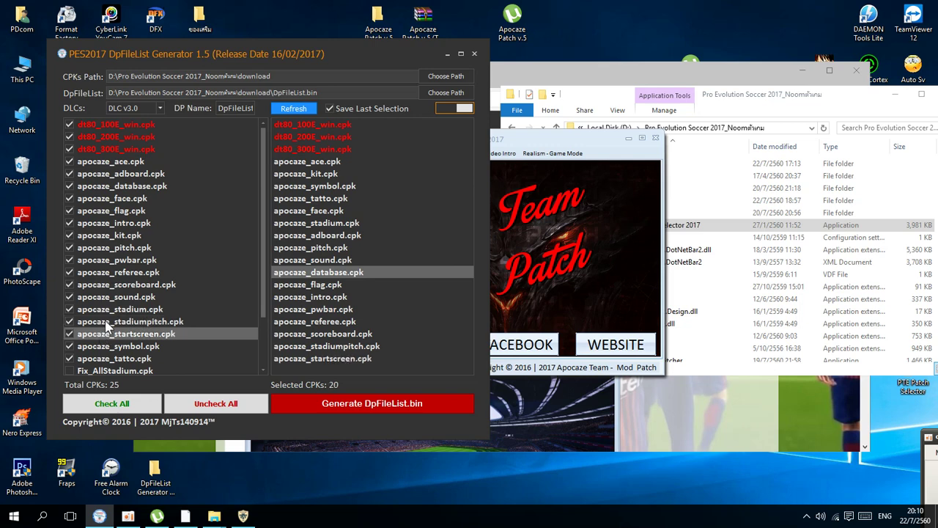
scroll(245, 267, down, 2)
scroll(245, 267, up, 2)
Step: Switch to the Apocaze Patch Selector, move its window aside, and review the SweetFX and Pitch Mod options before returning to Main
click(537, 138)
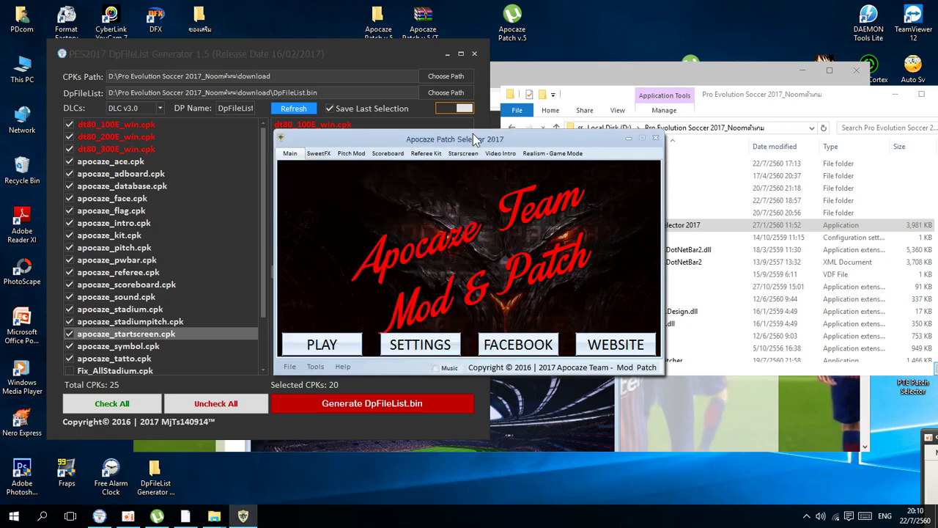
drag(473, 140, 532, 131)
click(379, 147)
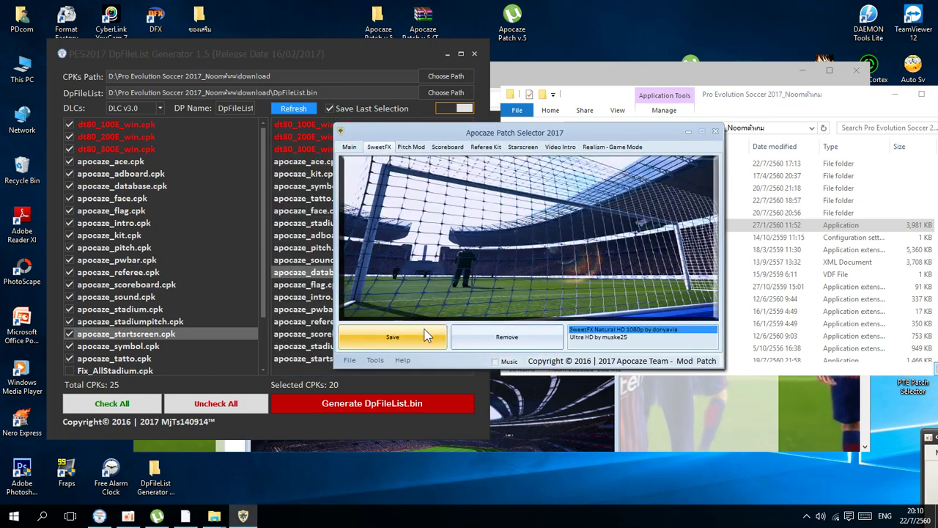
click(412, 146)
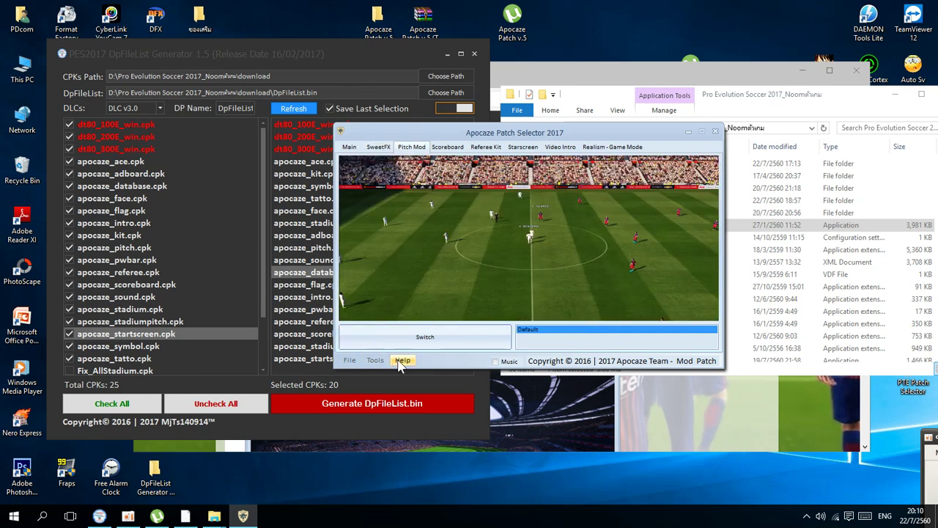
click(350, 147)
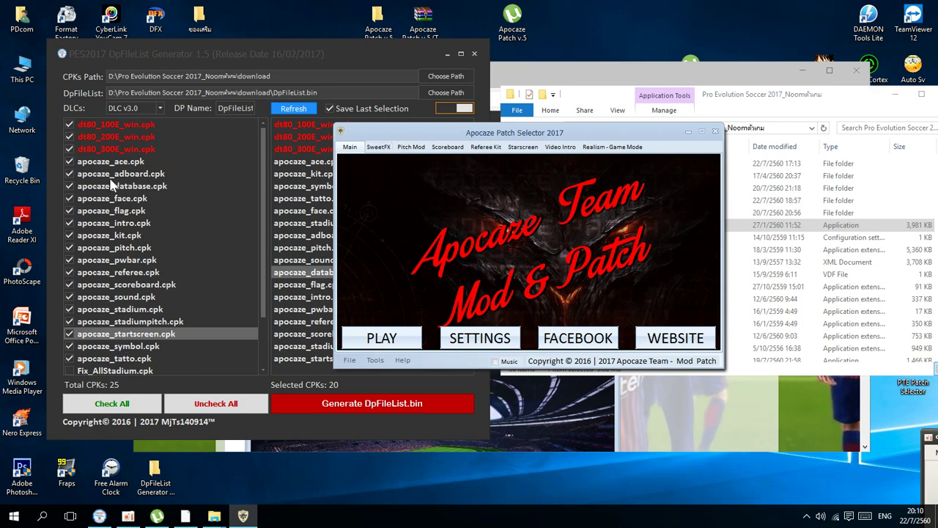
Step: Remove apocaze_flag.cpk and apocaze_intro.cpk from the generator's selected CPKs
click(121, 213)
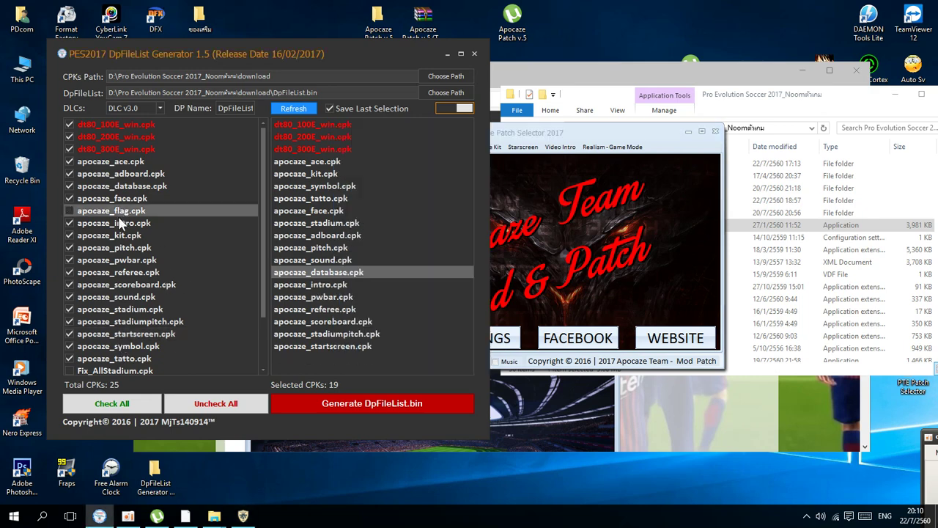
click(122, 224)
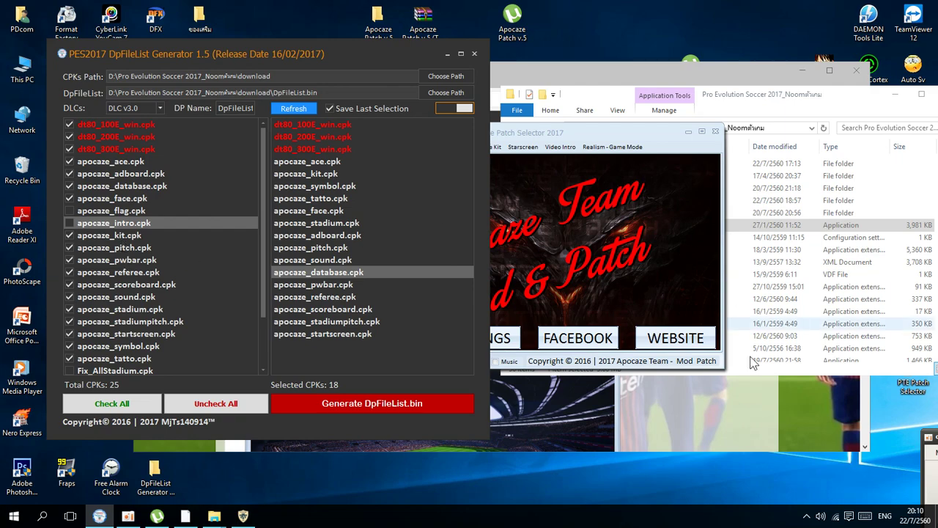
Step: Place the blog page with the reference CPK list beside the generator and dismiss the antivirus alert
click(637, 69)
scroll(437, 215, up, 2)
scroll(436, 215, up, 1)
drag(316, 69, 604, 75)
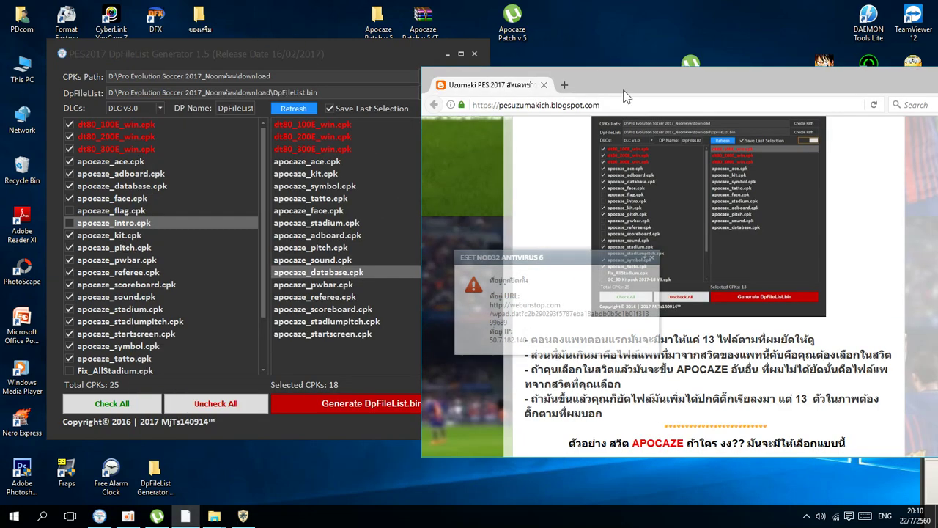
click(651, 257)
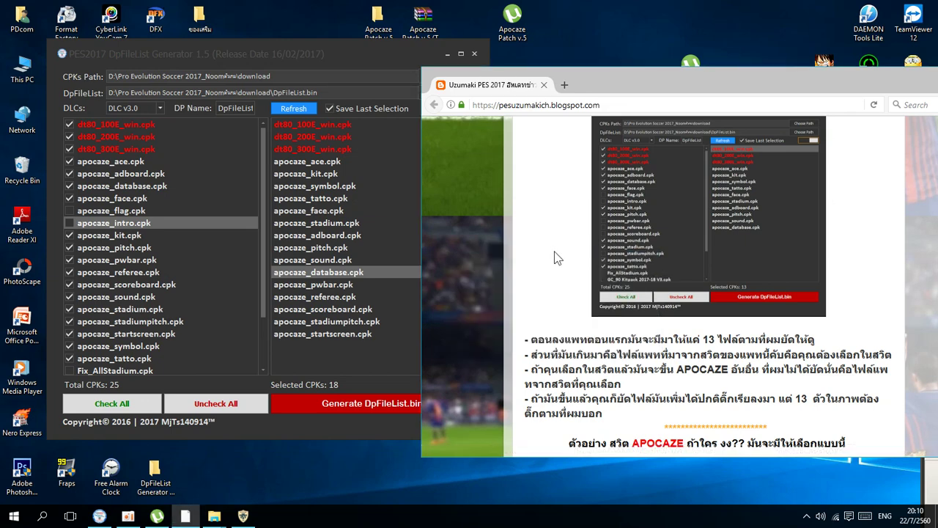
Step: Remove the pwbar, scoreboard, stadiumpitch, startscreen and symbol Apocaze CPKs from the selection
click(137, 263)
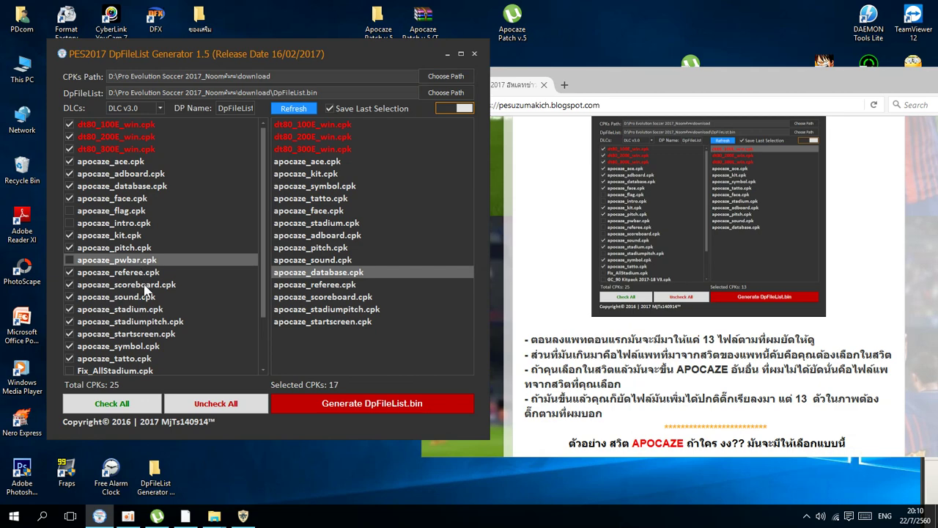
click(145, 286)
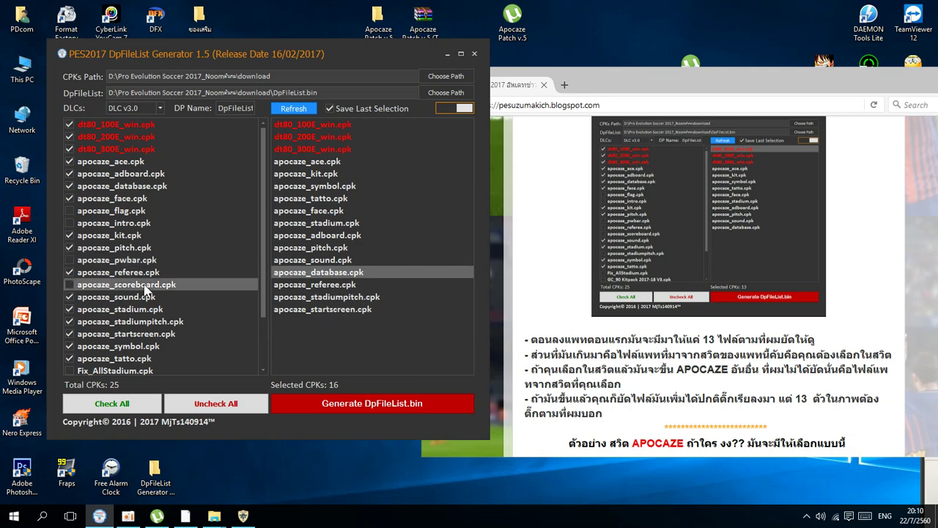
click(154, 325)
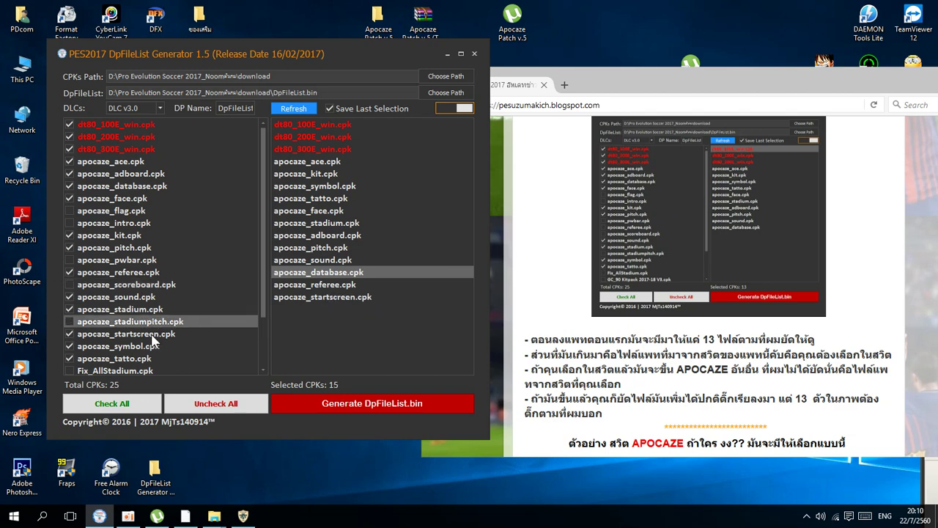
click(151, 334)
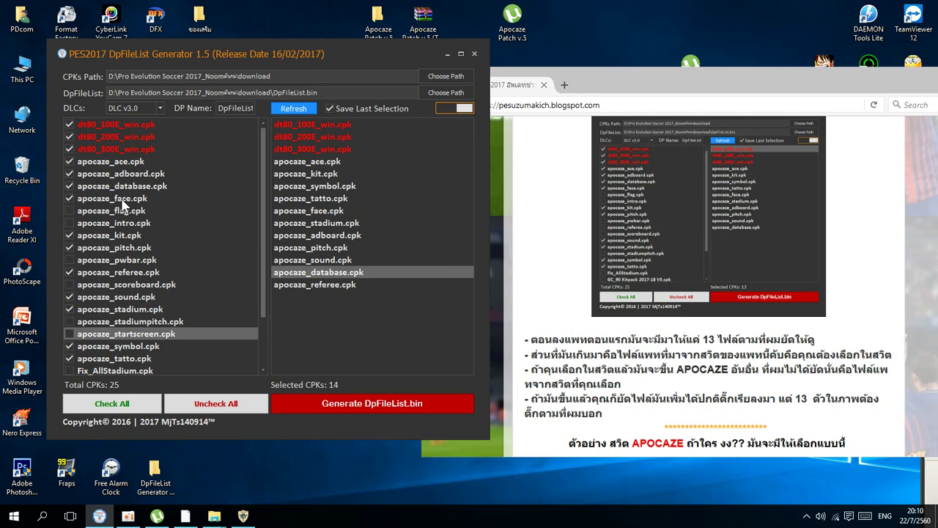
click(109, 349)
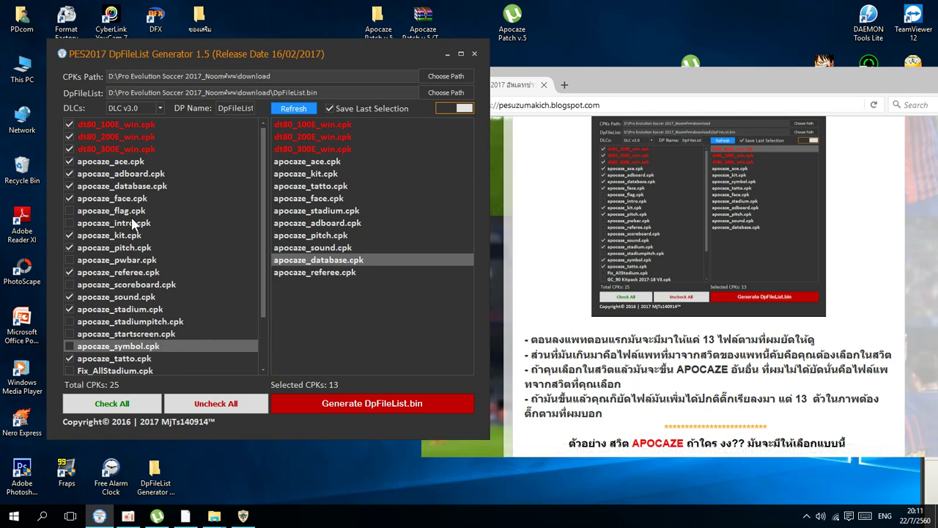
scroll(136, 242, down, 1)
scroll(129, 291, up, 1)
Step: Clear the whole CPK selection and select dt80_100E_win.cpk, dt80_200E_win.cpk and dt80_300E_win.cpk in that order
click(208, 402)
click(92, 122)
click(93, 135)
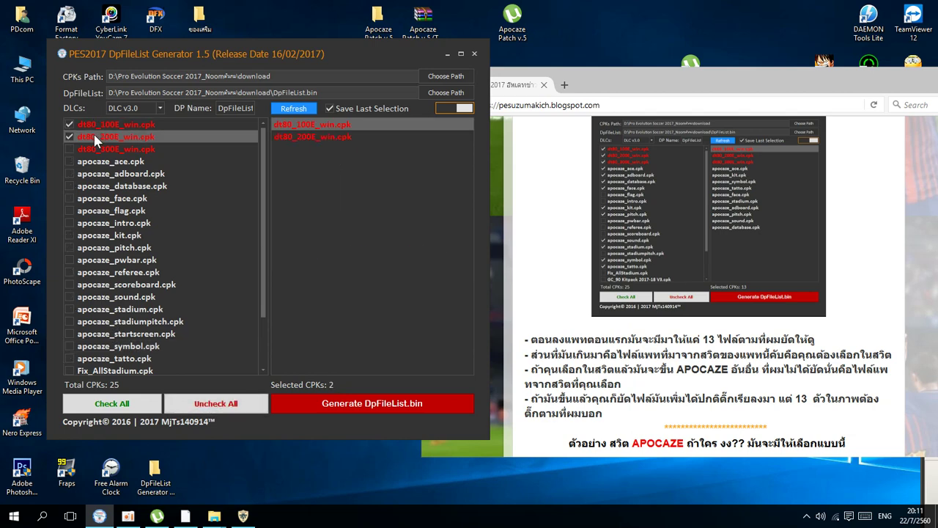
click(94, 147)
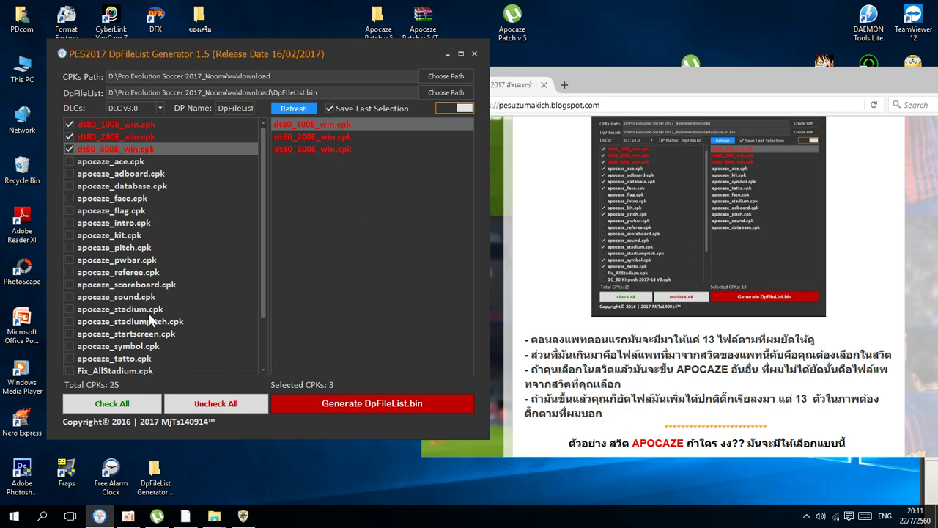
Step: Select apocaze_ace.cpk, apocaze_kit.cpk, apocaze_symbol.cpk, apocaze_tatto.cpk and apocaze_face.cpk in that order
click(121, 165)
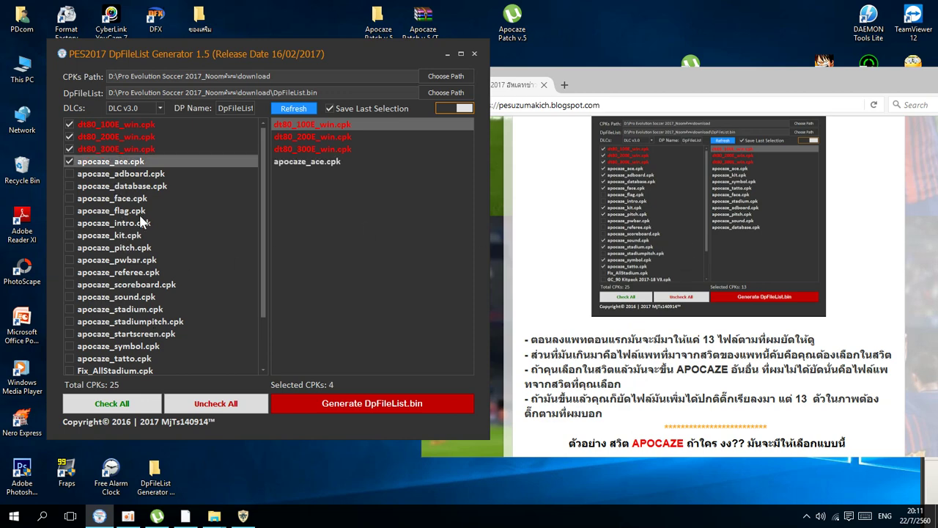
click(140, 236)
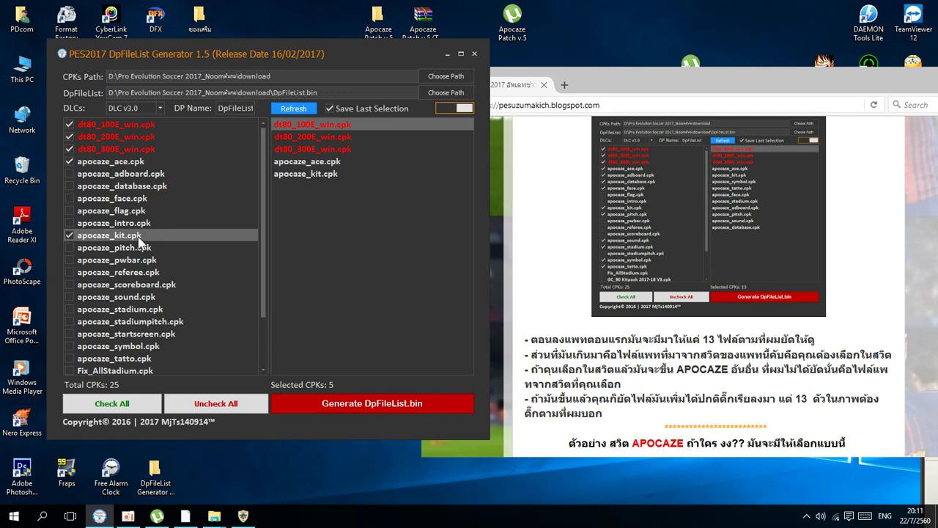
click(134, 349)
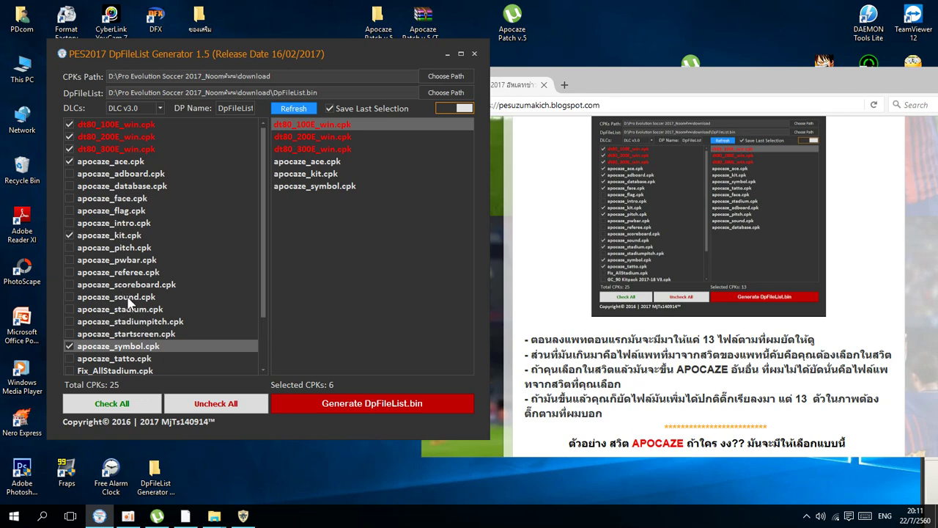
click(105, 359)
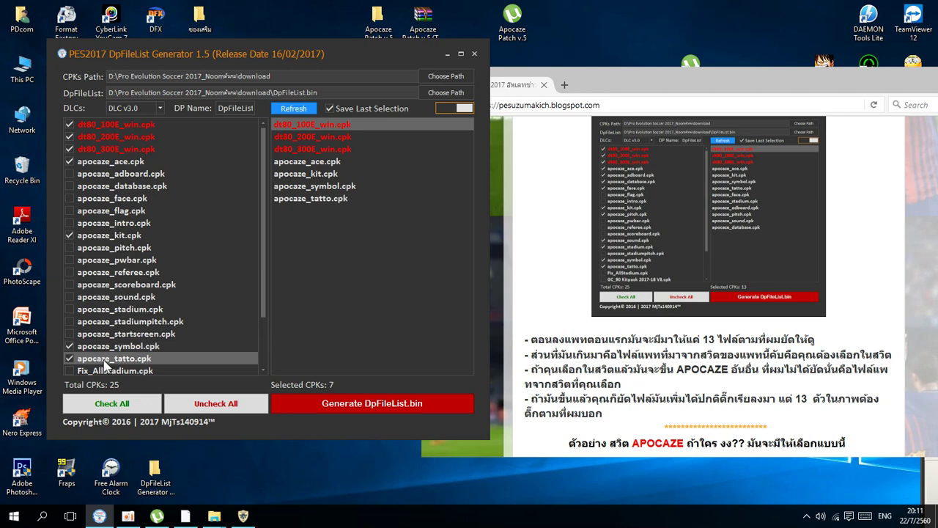
click(126, 202)
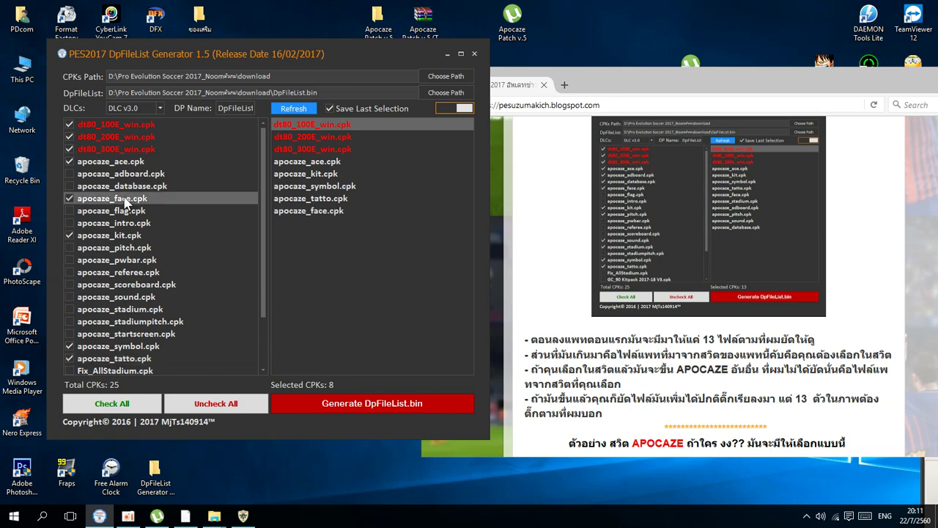
Step: Select apocaze_stadium.cpk, apocaze_adboard.cpk, apocaze_pitch.cpk, apocaze_sound.cpk and apocaze_database.cpk in that order
click(135, 314)
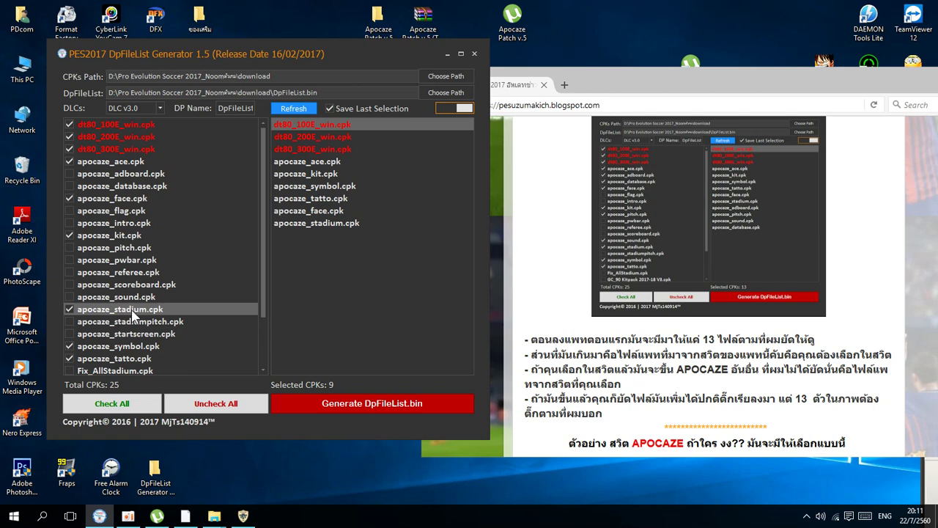
click(117, 179)
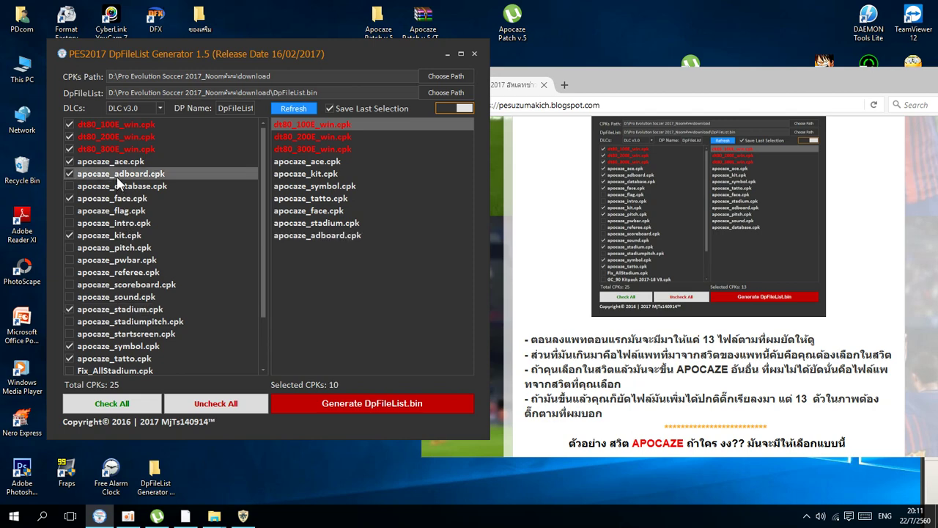
click(122, 250)
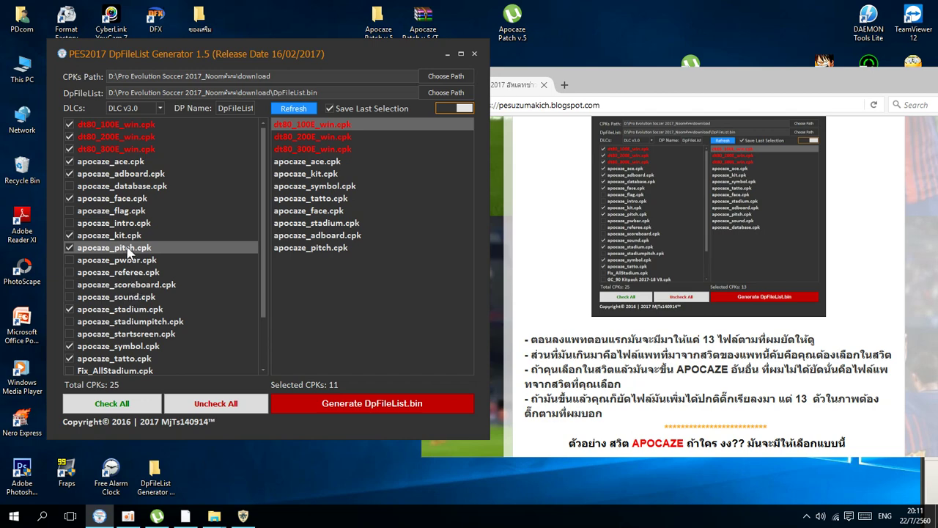
click(123, 298)
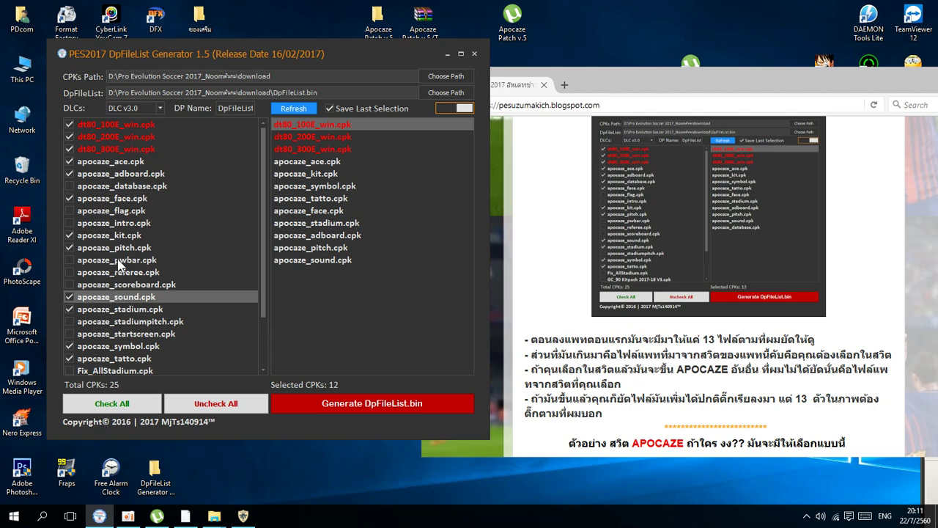
click(134, 187)
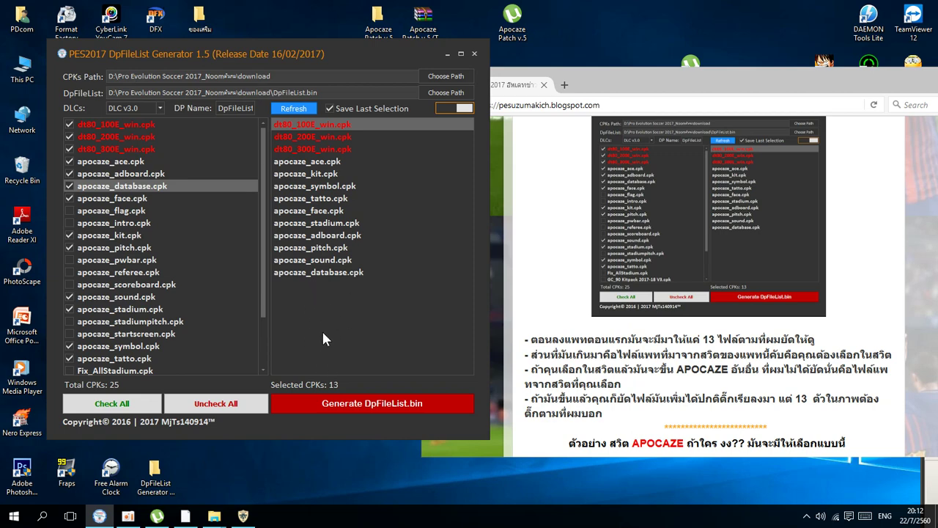
Step: Try toggling apocaze_flag.cpk and apocaze_intro.cpk on and off in the CPK selection
click(91, 211)
click(93, 211)
double_click(95, 223)
click(93, 223)
click(82, 212)
click(82, 213)
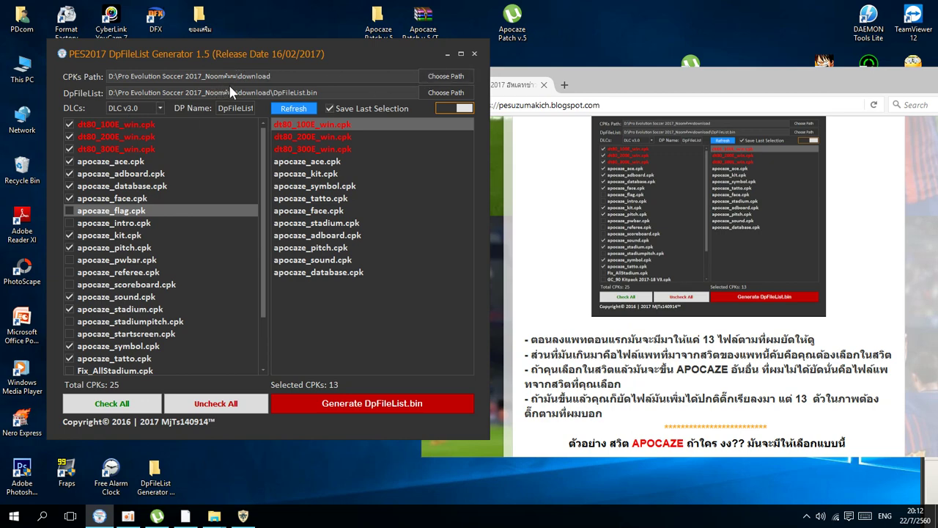
click(446, 93)
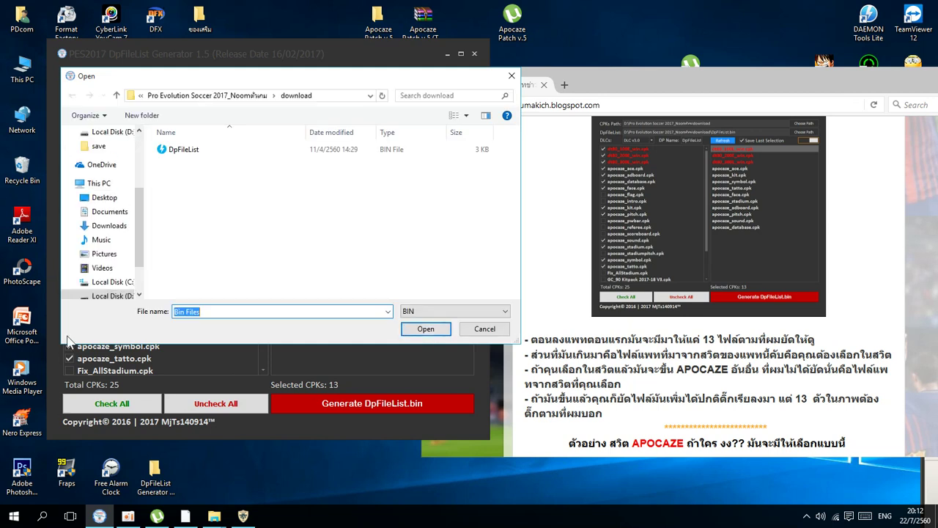
click(111, 296)
double_click(328, 236)
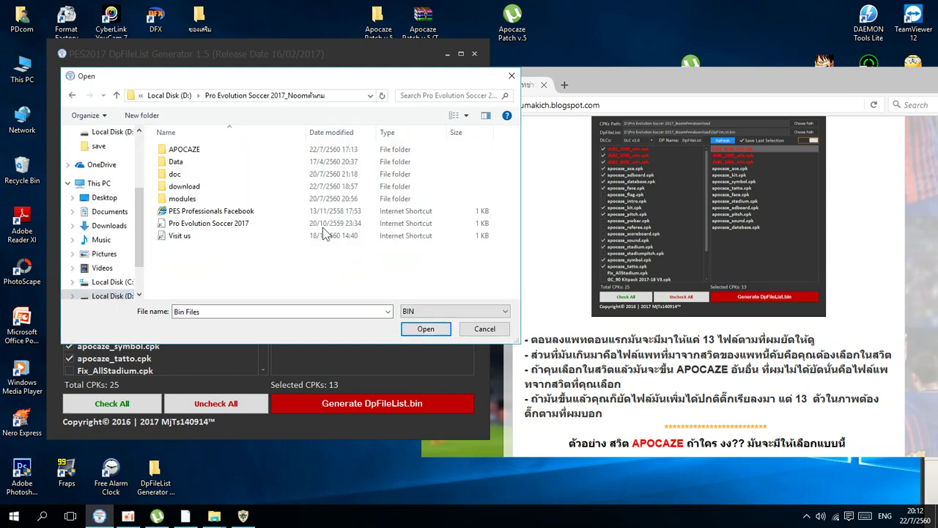
double_click(183, 188)
click(183, 151)
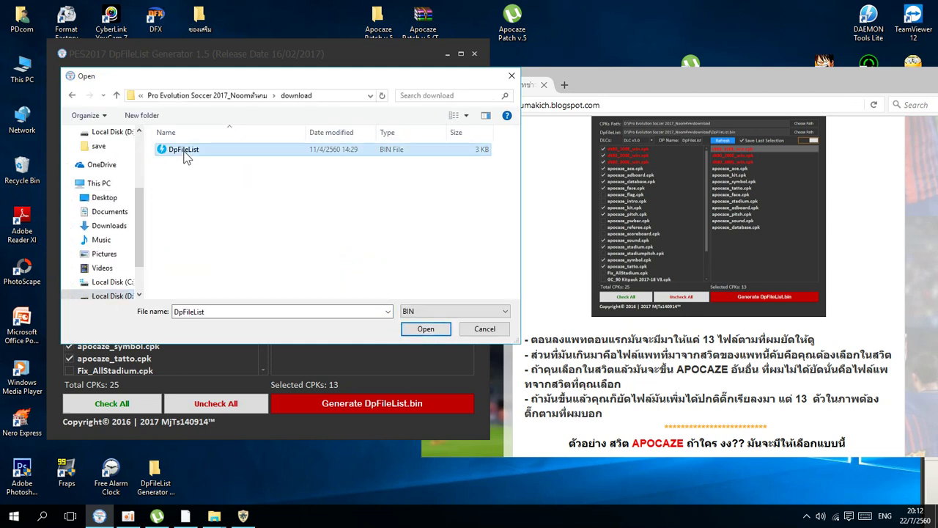
click(472, 330)
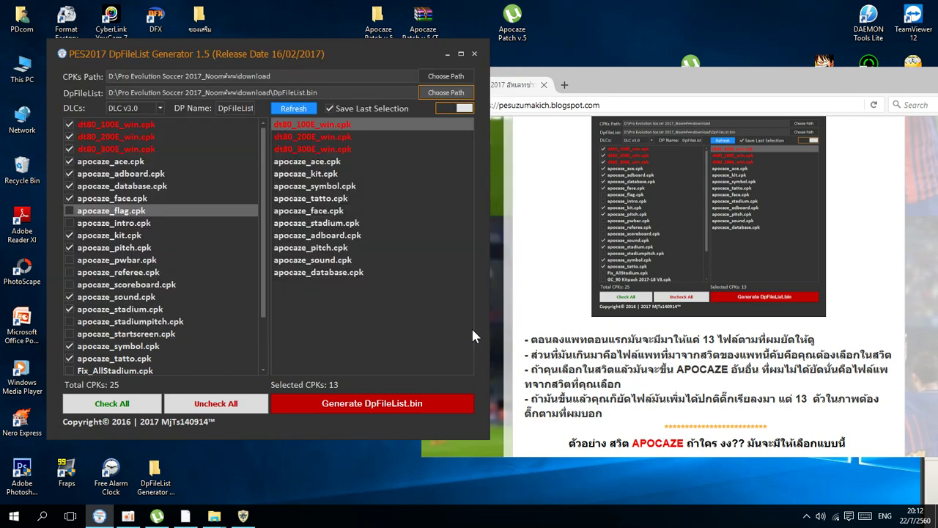
Step: Generate DpFileList.bin from the 13 selected CPKs with DLC v3.0 and close the generator
click(158, 108)
click(253, 109)
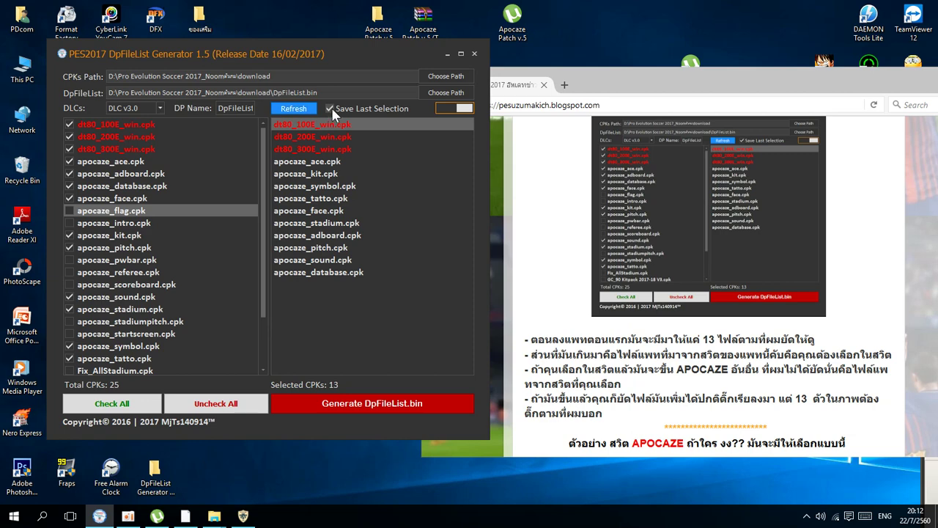
click(376, 406)
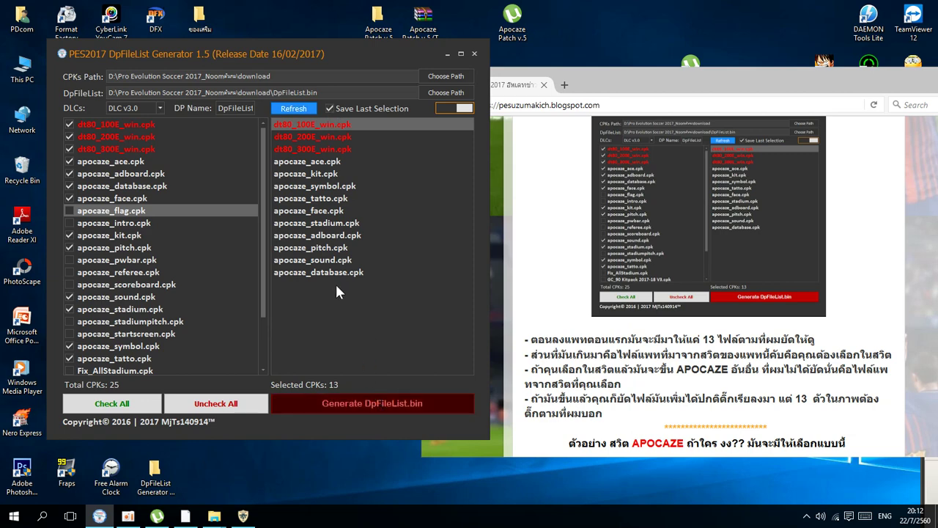
click(274, 267)
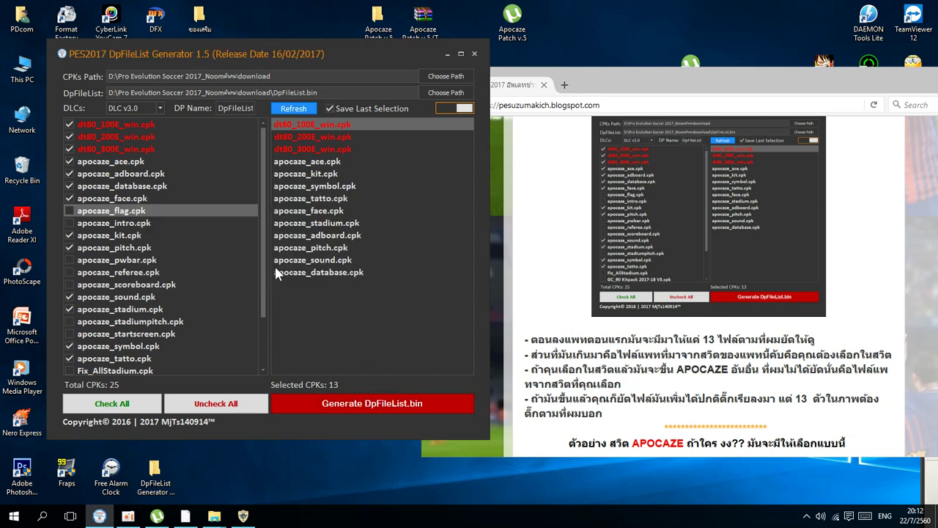
click(475, 54)
Step: Minimize the browser and locate the PES2017 application in the Pro Evolution Soccer 2017 game folder
double_click(592, 85)
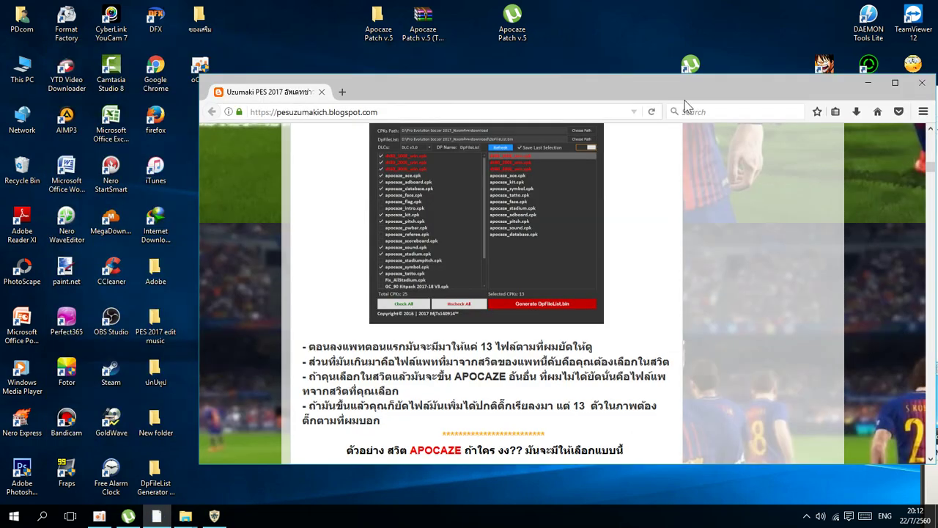
click(868, 83)
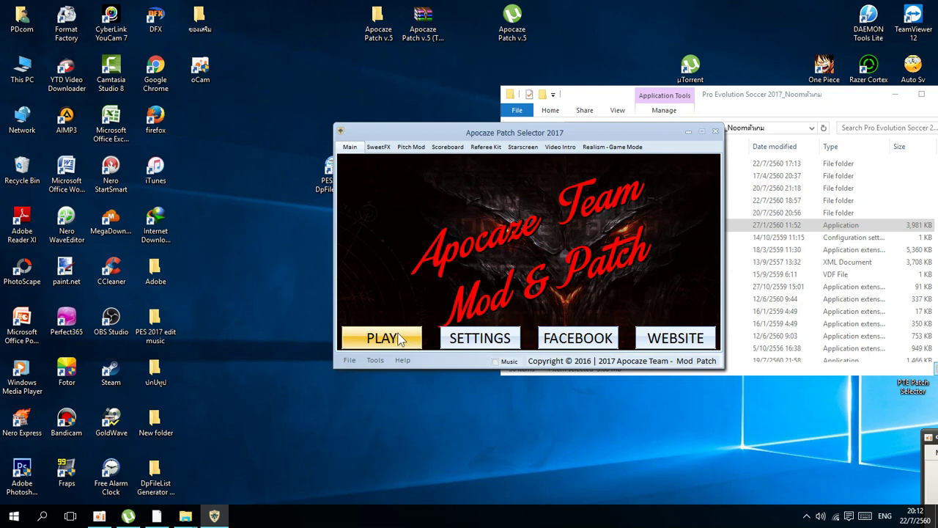
click(712, 99)
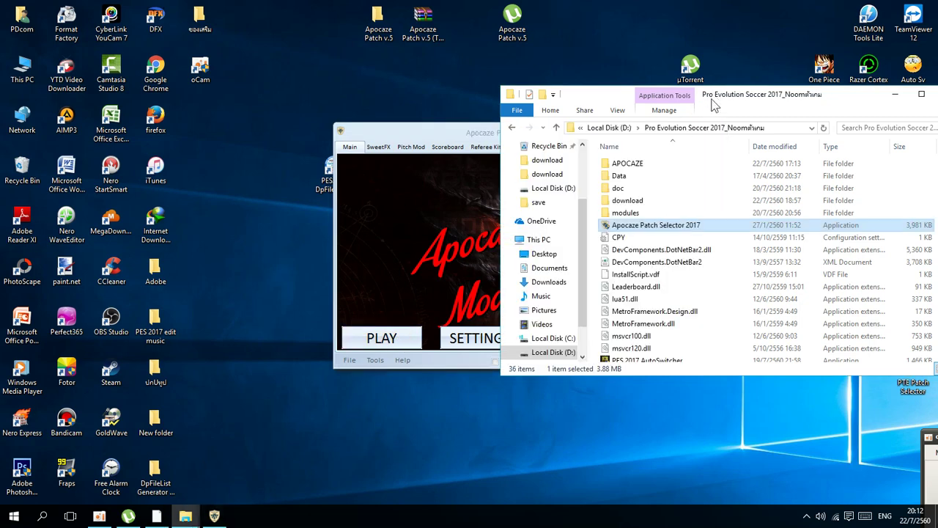
scroll(631, 278, down, 2)
right_click(627, 331)
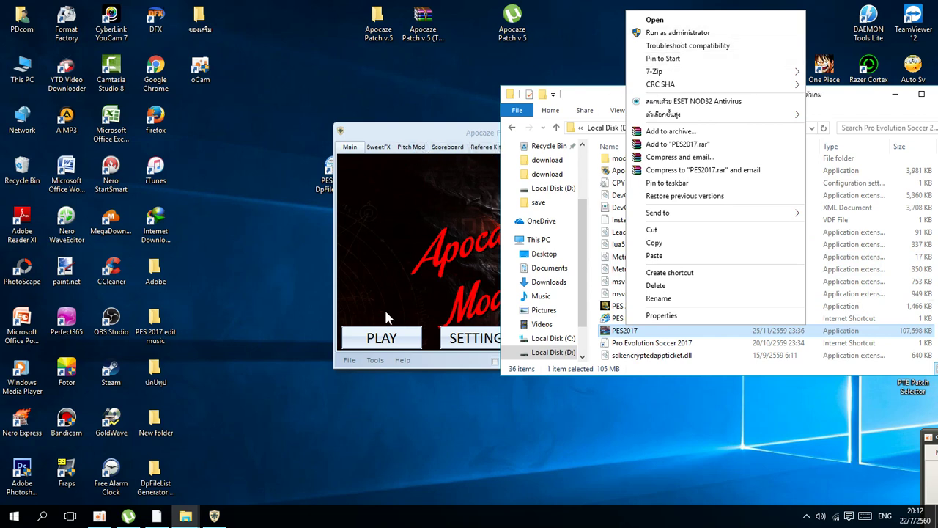
click(612, 335)
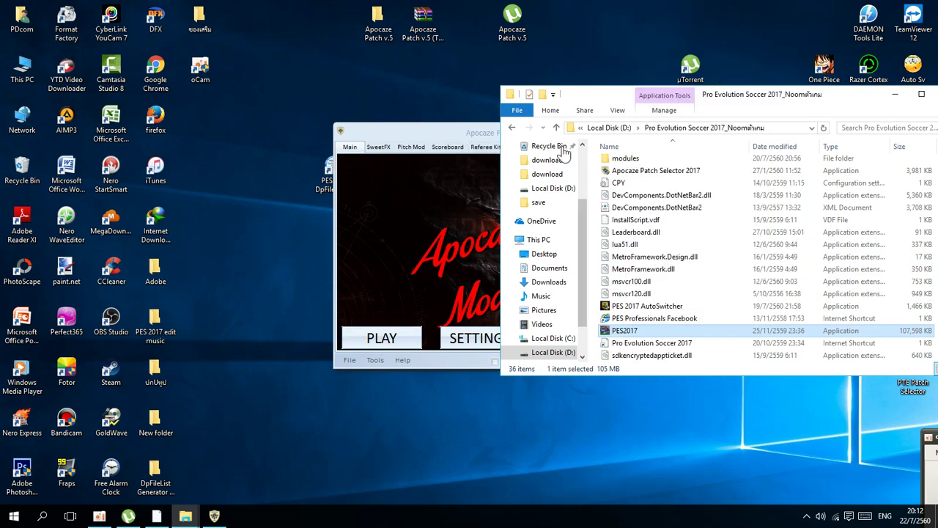
Step: Run the sider application from the game folder as administrator
drag(718, 102, 529, 75)
scroll(484, 211, down, 3)
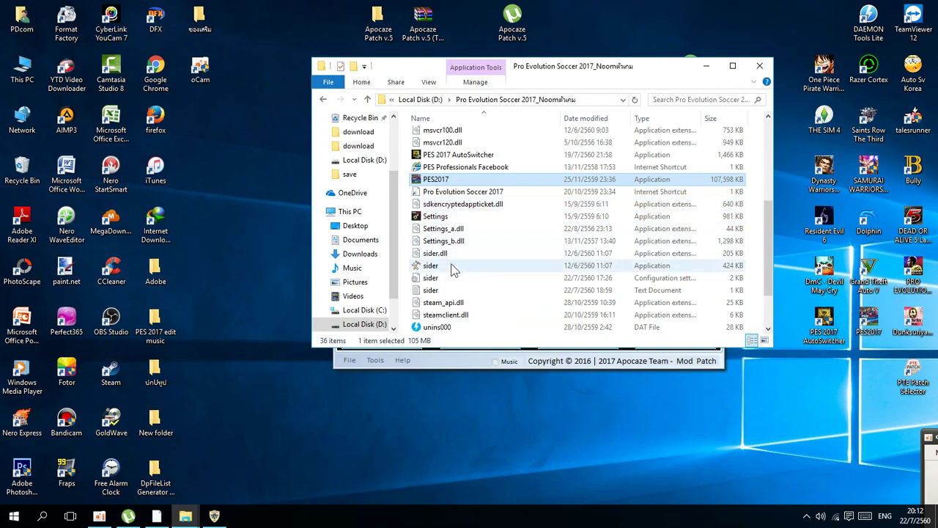
scroll(452, 262, up, 1)
scroll(454, 257, down, 1)
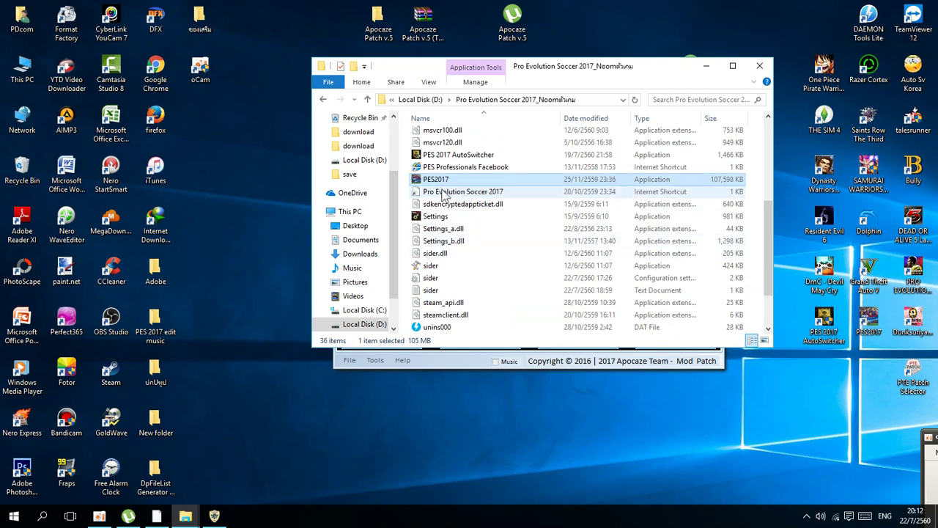
click(435, 267)
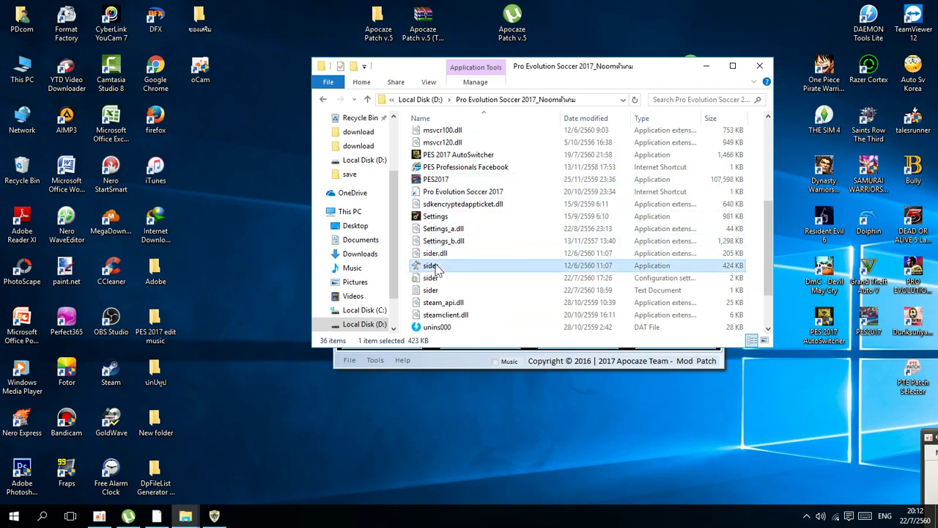
right_click(436, 267)
click(454, 217)
drag(523, 68, 550, 69)
Step: Review the PES 2017 AutoSwitcher, sider and PES2017 applications in the game folder and their launch options
click(485, 155)
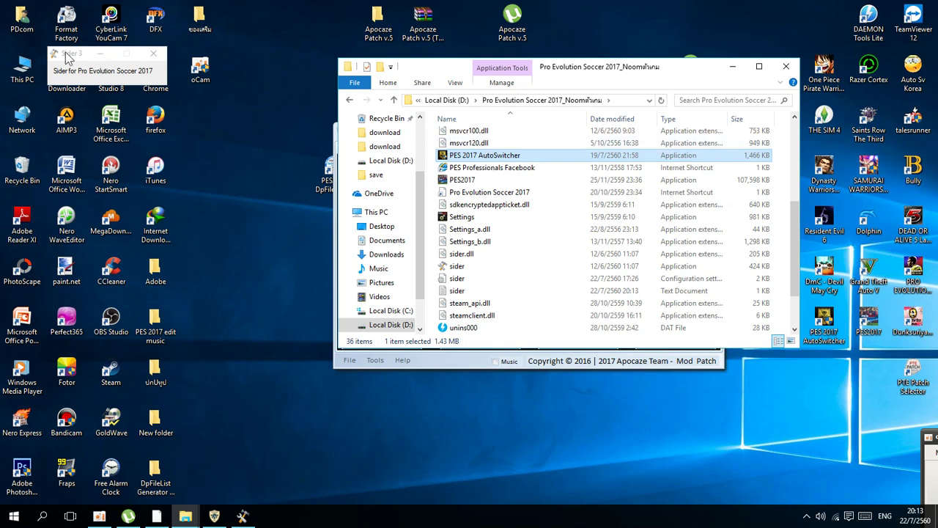
mouse_move(519, 187)
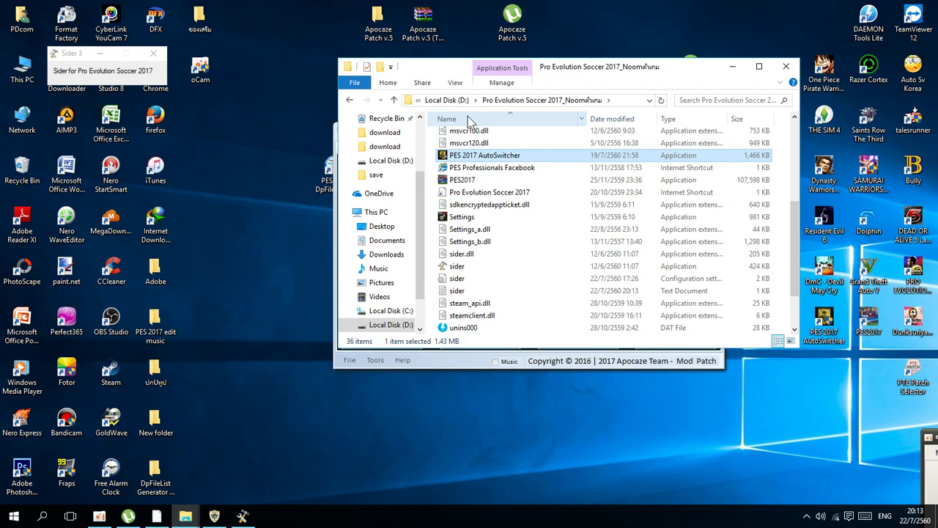
click(469, 266)
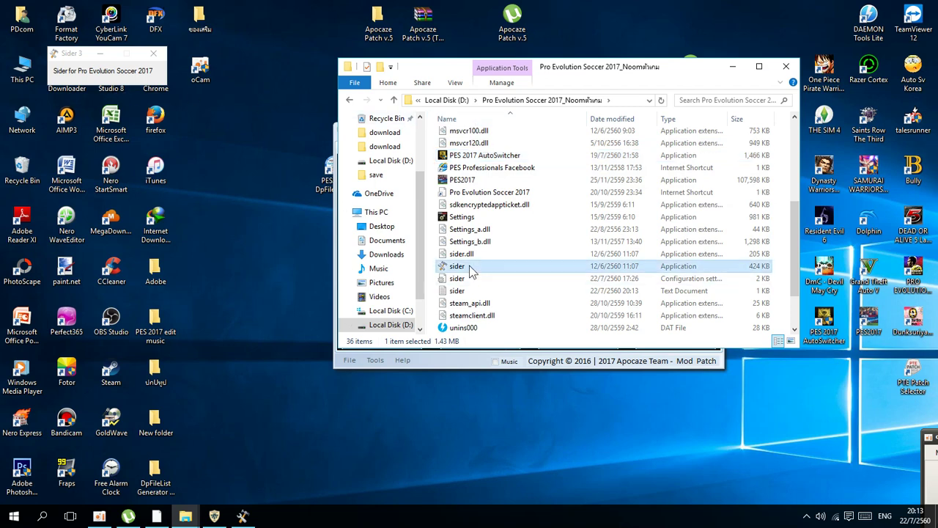
right_click(469, 266)
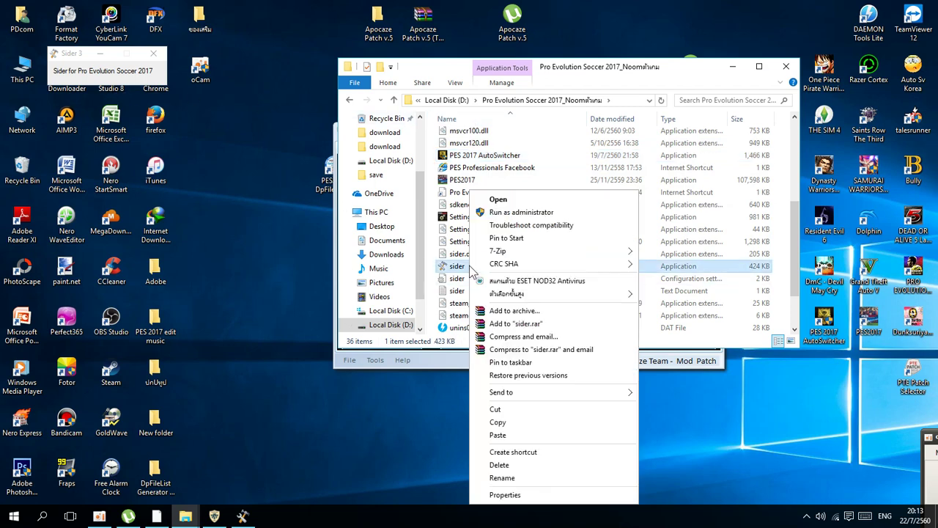
click(462, 193)
click(458, 180)
right_click(453, 184)
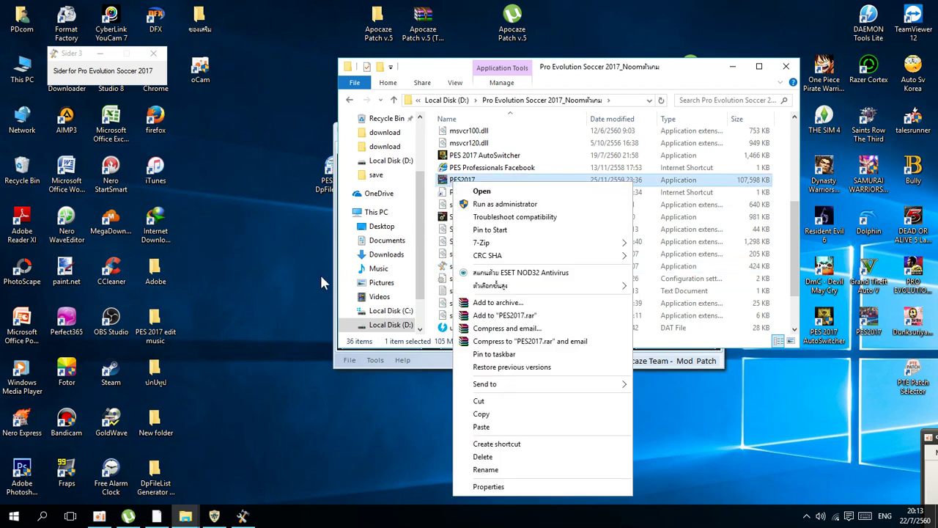
click(272, 284)
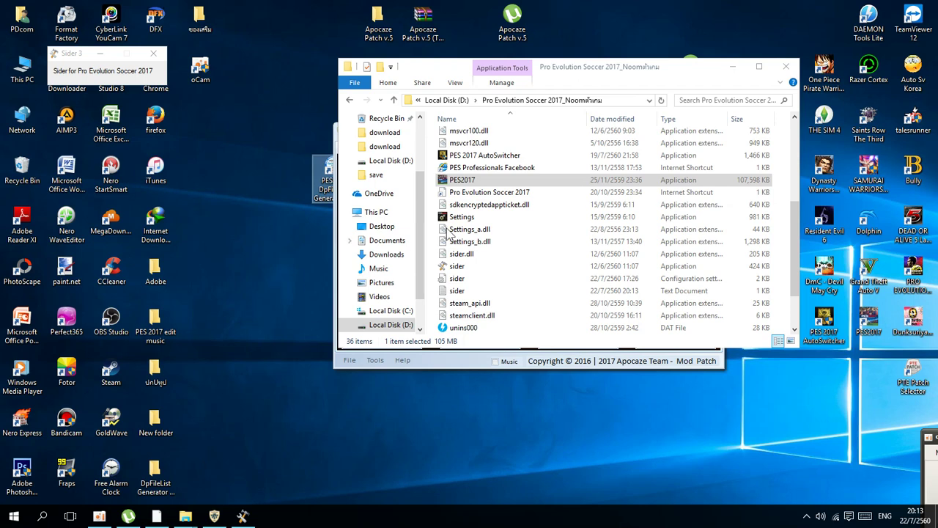
Step: Minimize the game folder and examine the blog's Patch Selector example and preview images of updated players, tattoos and 2017/2018 kits
click(732, 66)
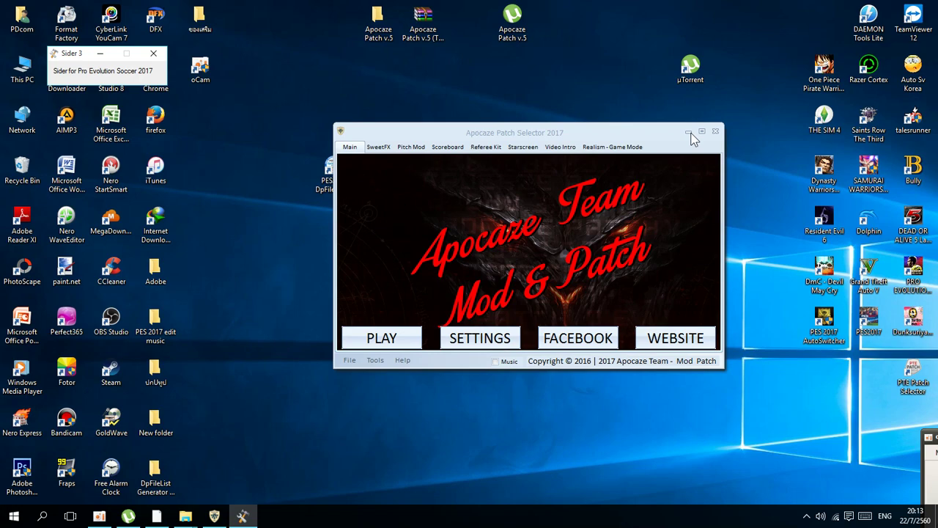
click(156, 516)
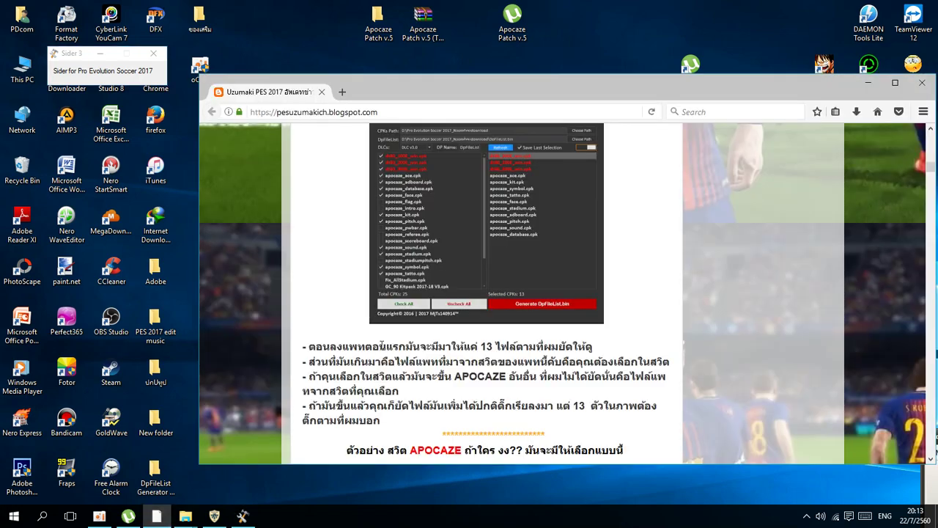
scroll(382, 351, down, 5)
scroll(381, 351, down, 3)
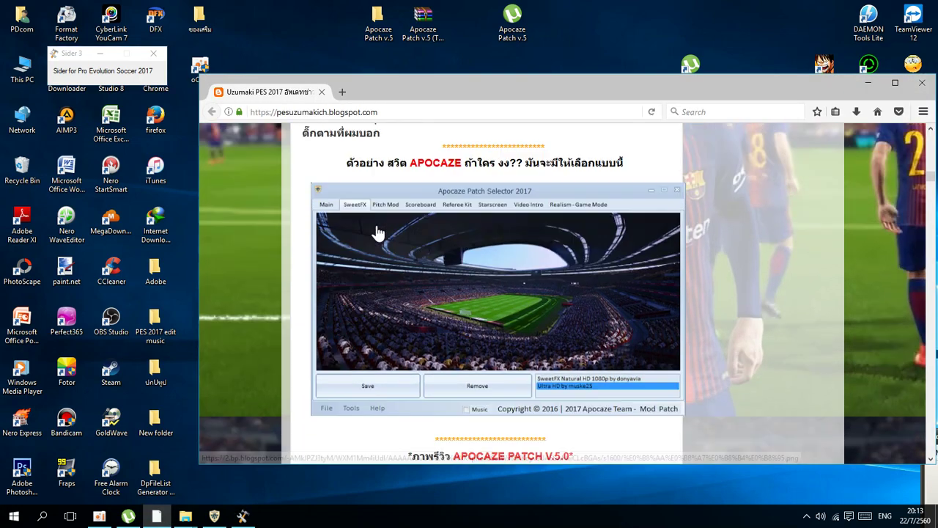
scroll(377, 248, up, 3)
scroll(544, 213, down, 5)
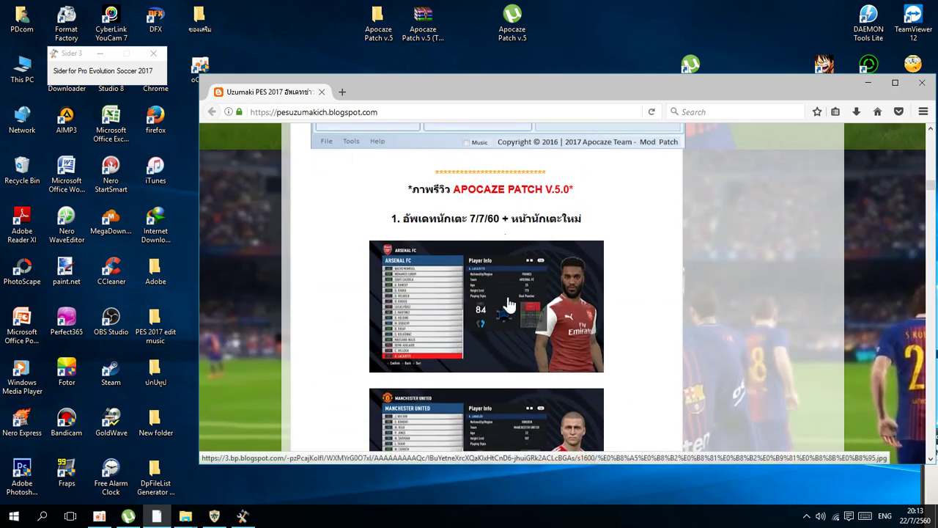
scroll(526, 288, down, 1)
scroll(526, 288, down, 3)
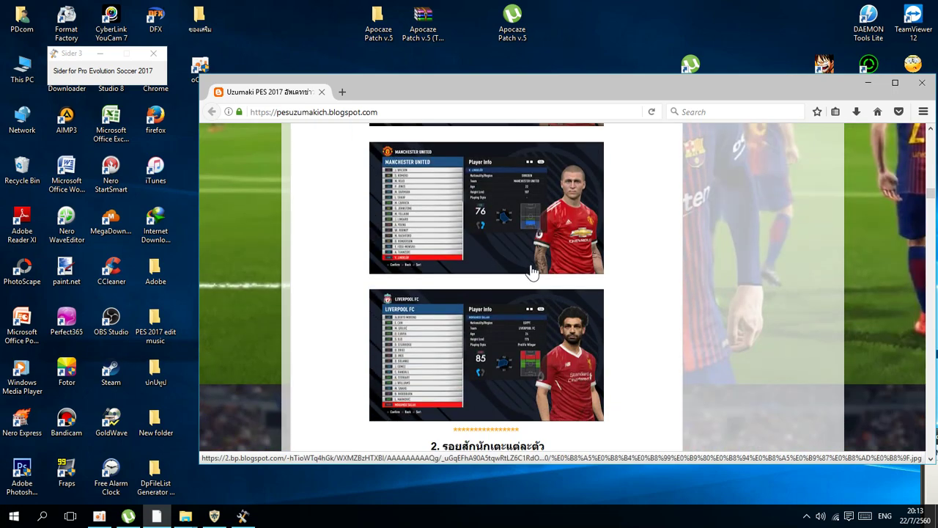
scroll(530, 272, up, 3)
scroll(532, 271, down, 8)
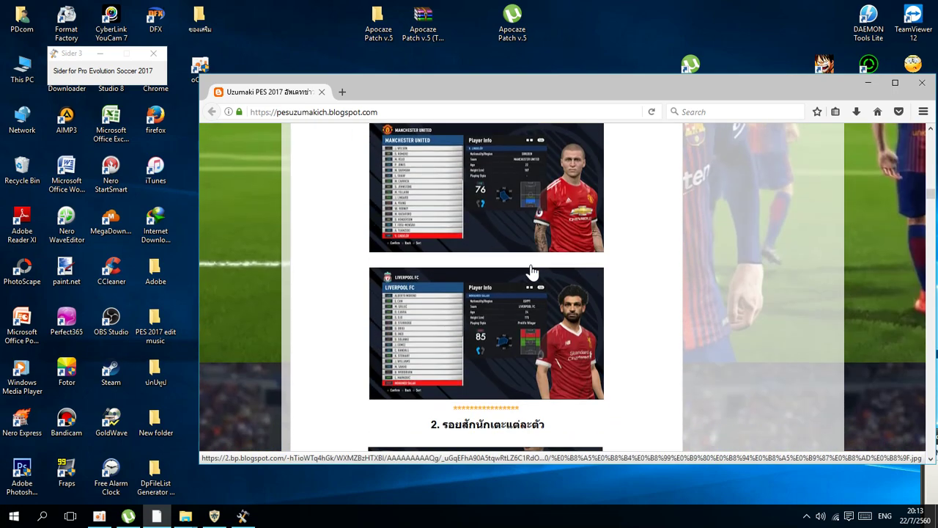
scroll(531, 271, down, 8)
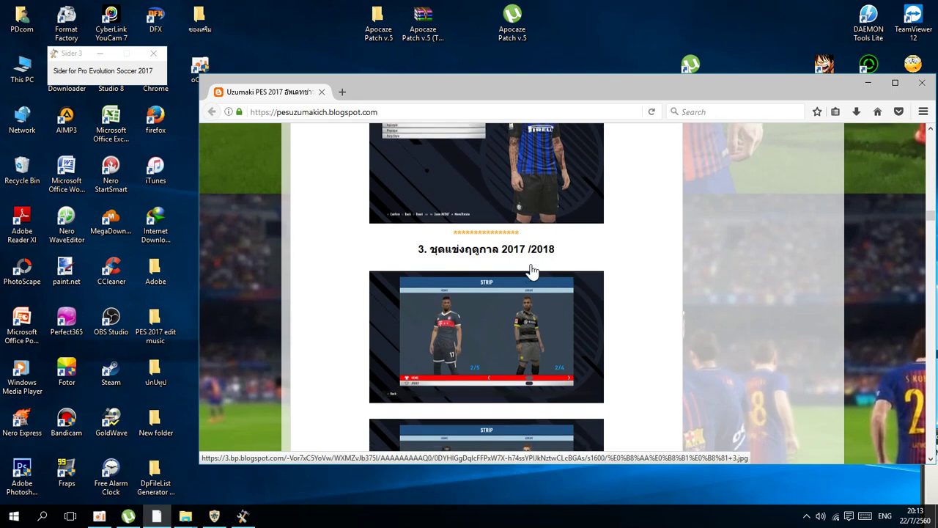
scroll(531, 271, down, 3)
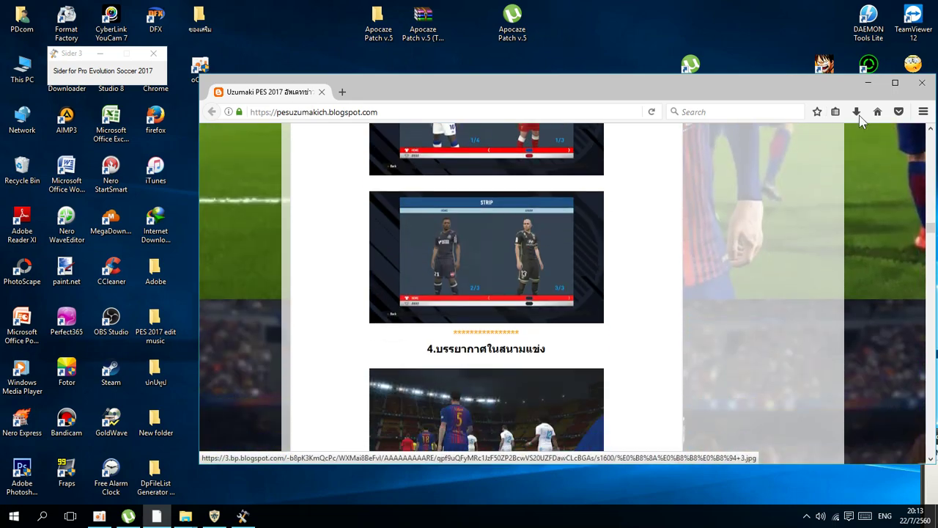
Step: Maximize the blog page, review the remaining patch previews and credit links, return to the page's beginning, and minimize the browser
click(895, 83)
scroll(515, 155, up, 10)
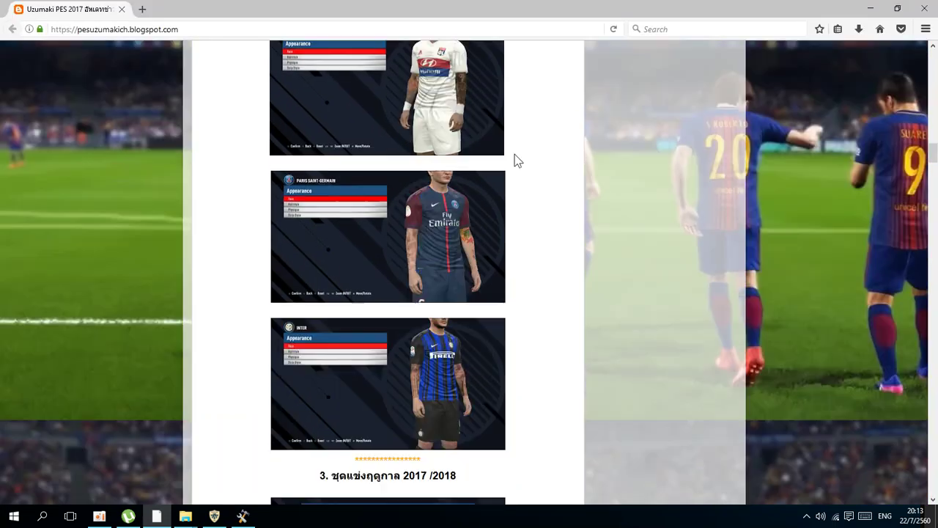
scroll(515, 156, down, 12)
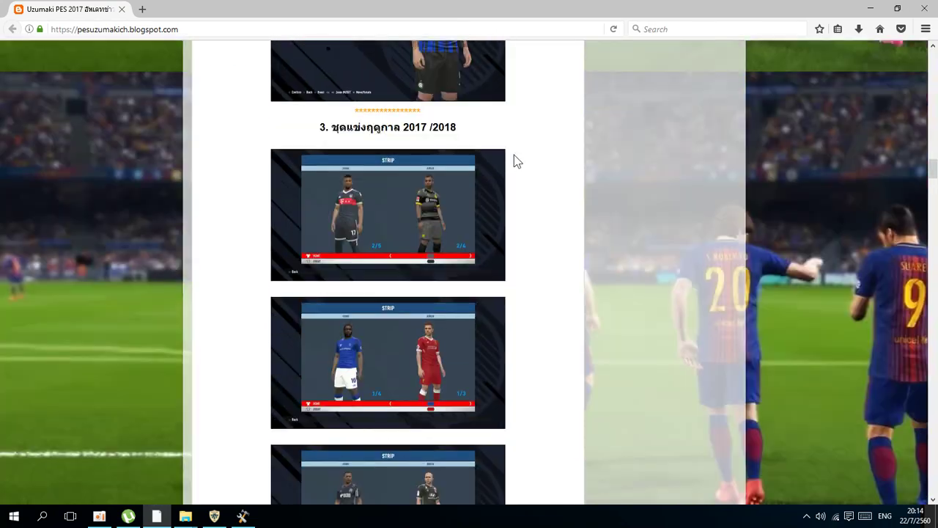
scroll(516, 161, down, 10)
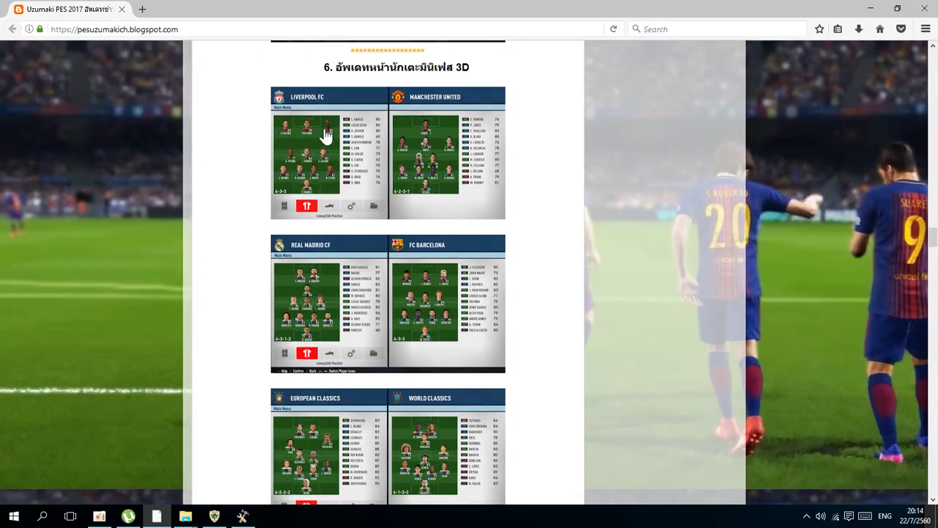
scroll(408, 250, down, 3)
scroll(408, 251, down, 2)
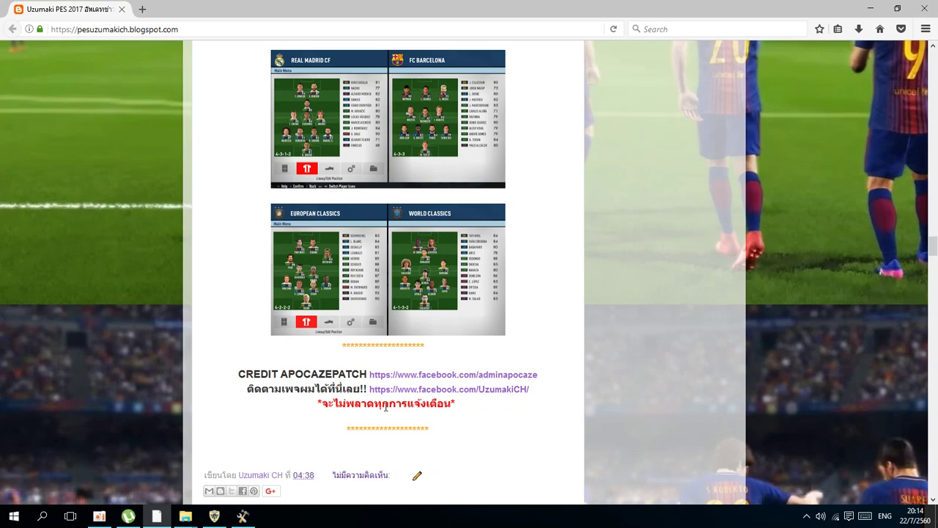
scroll(386, 407, up, 20)
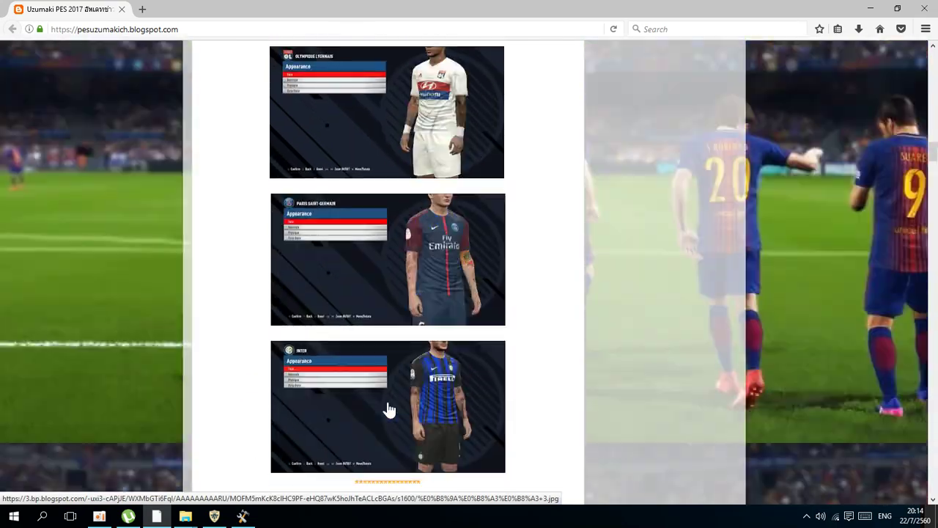
scroll(389, 409, up, 15)
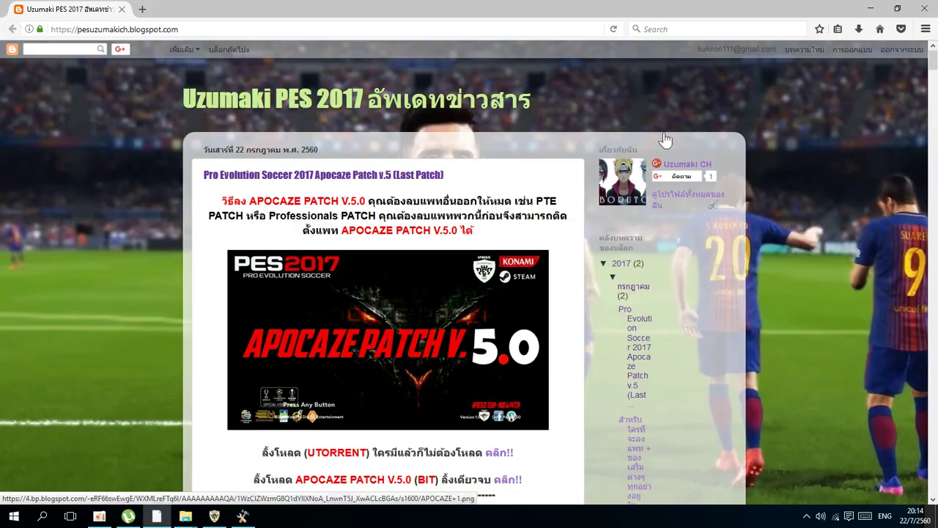
click(869, 8)
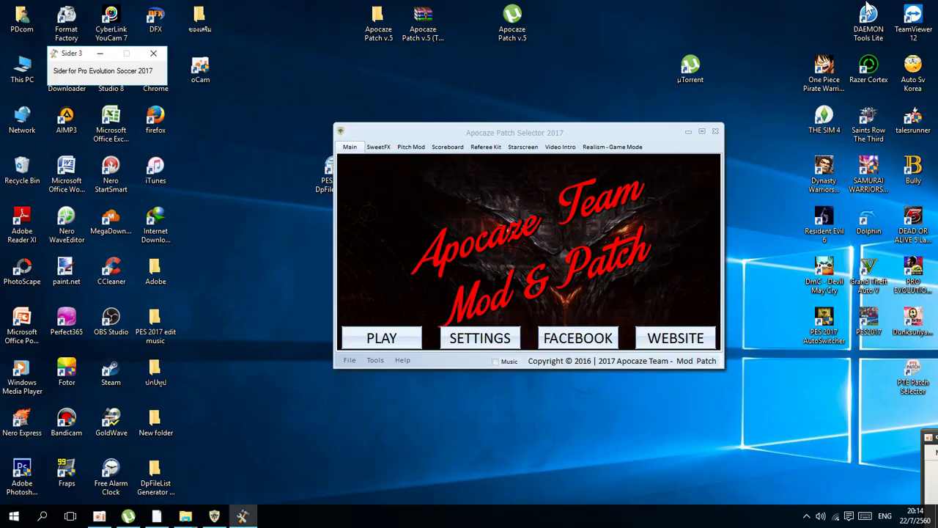